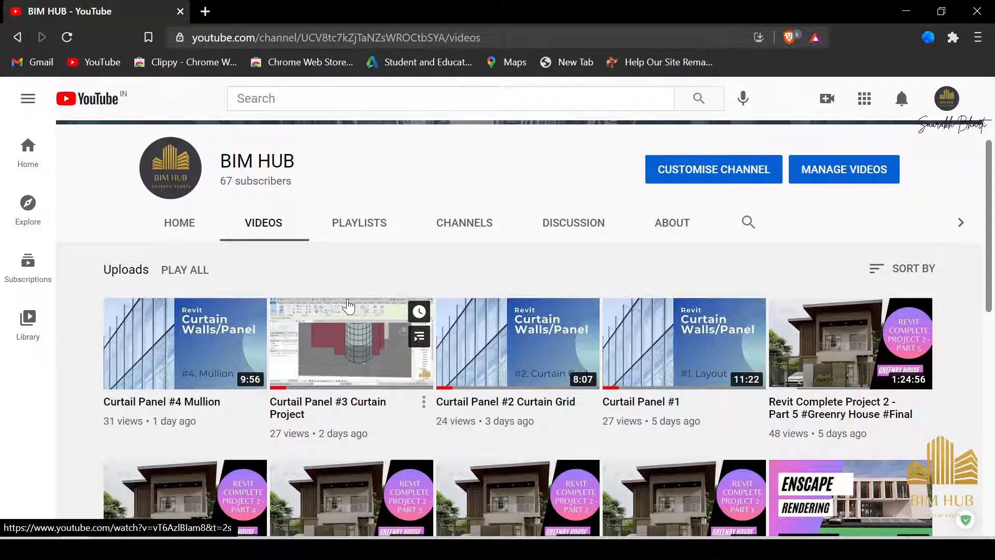
Switch from the browser to Revit and open the Exercise_06 model from the recent files.
click(911, 9)
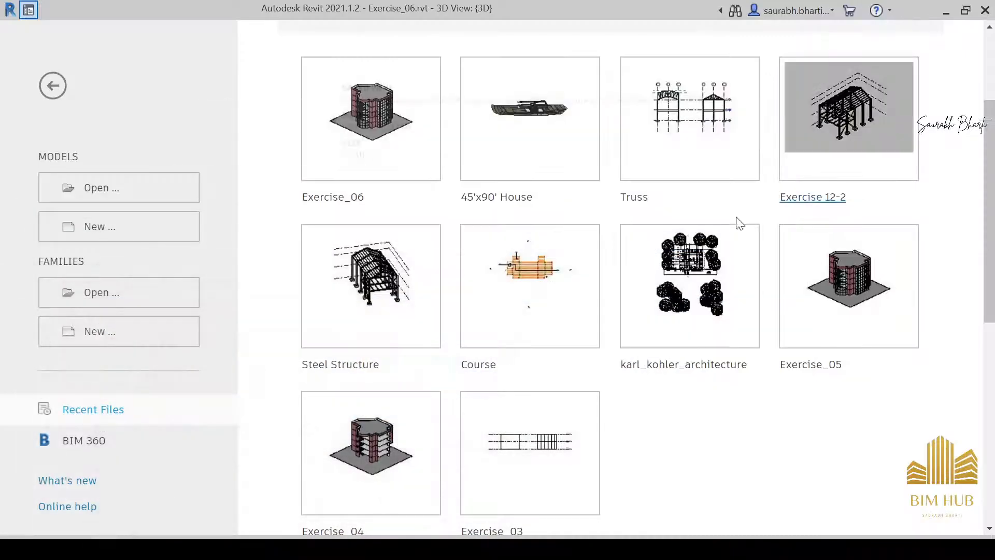
scroll(655, 350, down, 7)
scroll(629, 351, up, 10)
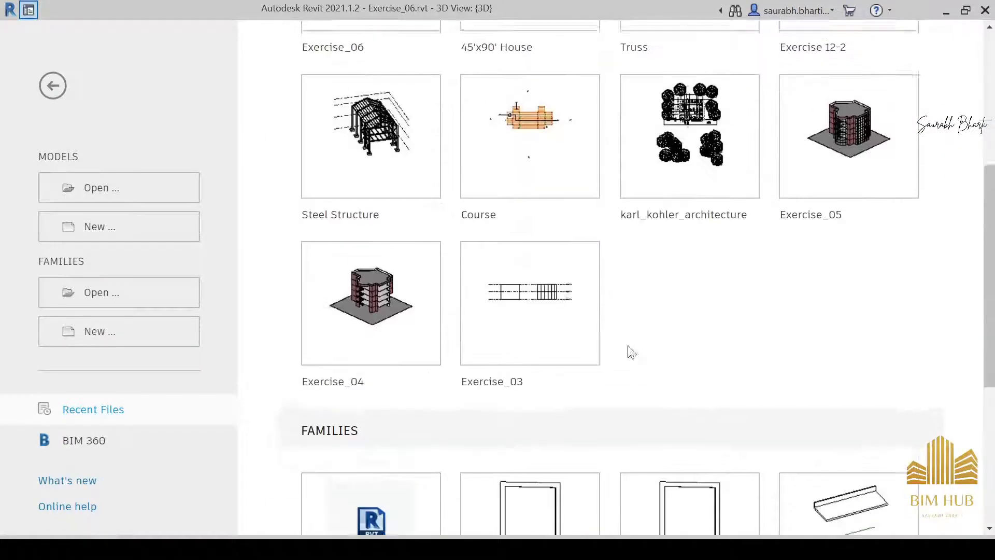
click(377, 272)
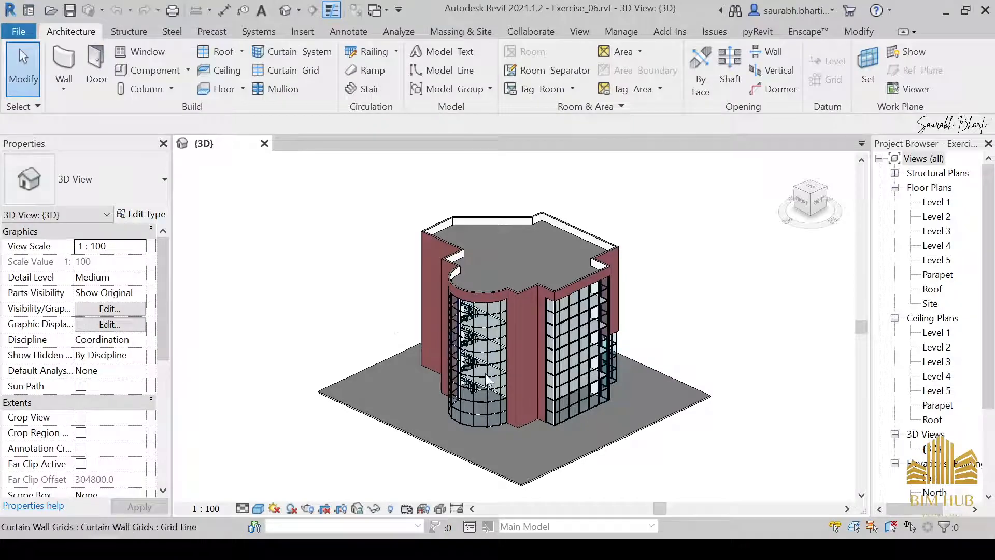
Examine the building's curtain walls from several sides, down to the low storefront glazing at the rear corner.
scroll(484, 430, up, 3)
scroll(614, 436, down, 4)
shift+middle_drag(653, 431, 509, 388)
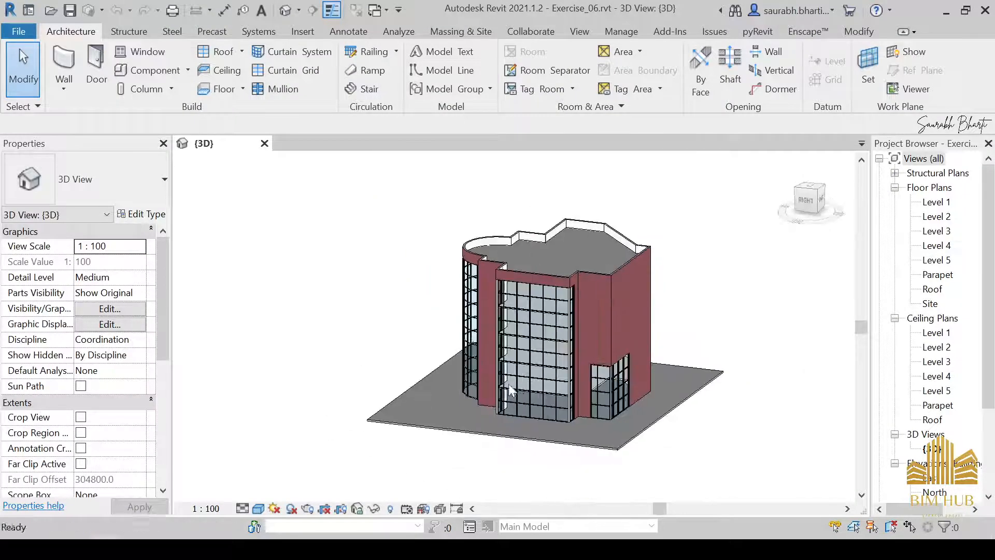
scroll(523, 391, up, 5)
scroll(551, 442, up, 1)
scroll(560, 449, down, 4)
shift+middle_drag(612, 459, 562, 440)
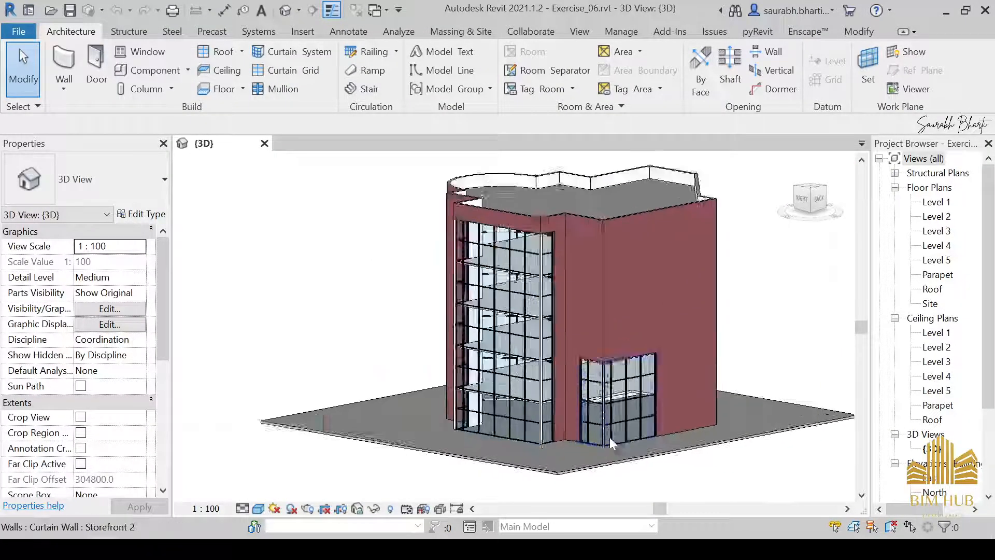
scroll(609, 437, up, 3)
shift+middle_drag(692, 455, 629, 437)
scroll(564, 304, up, 4)
scroll(564, 304, down, 4)
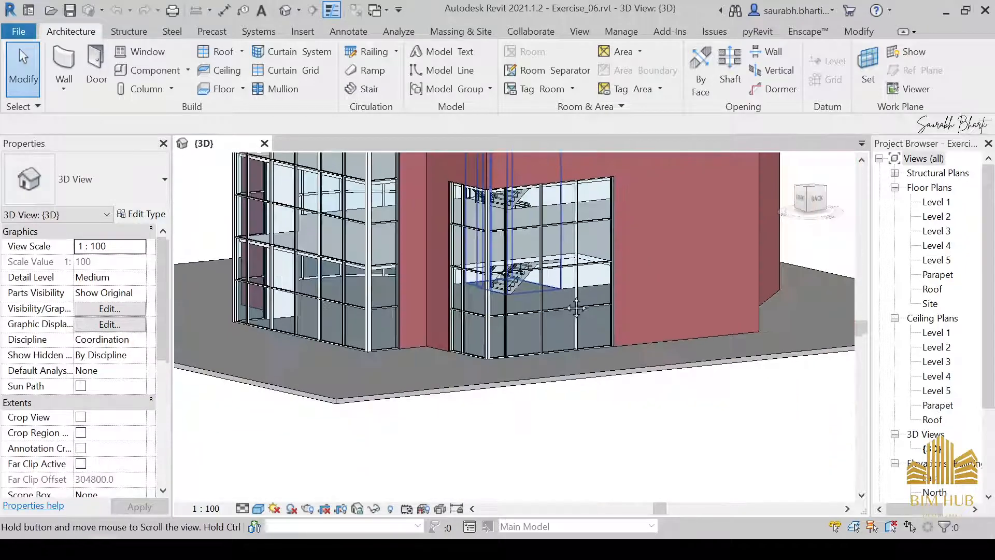
shift+middle_drag(564, 304, 580, 325)
scroll(547, 290, up, 3)
scroll(505, 275, down, 3)
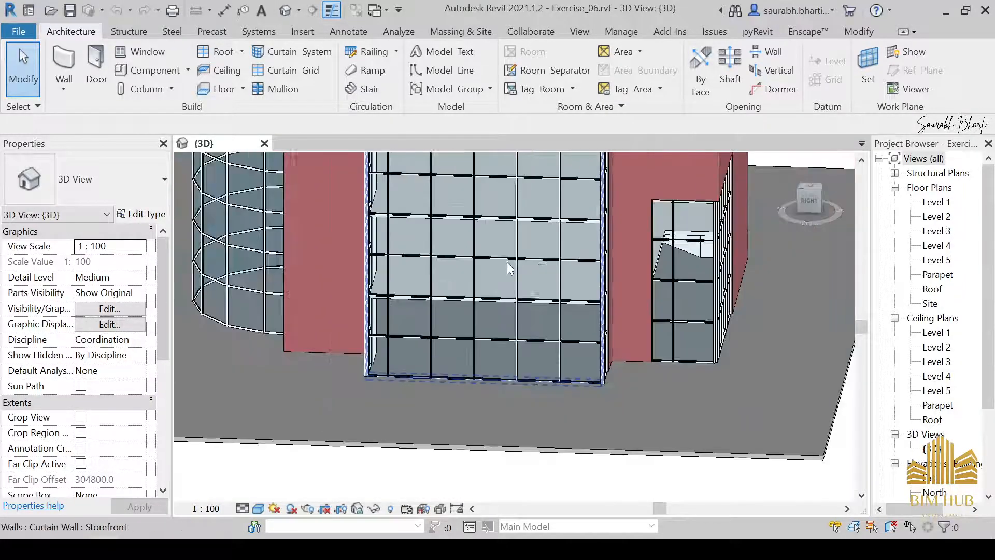
shift+middle_drag(542, 269, 477, 260)
scroll(469, 272, up, 2)
scroll(474, 271, down, 4)
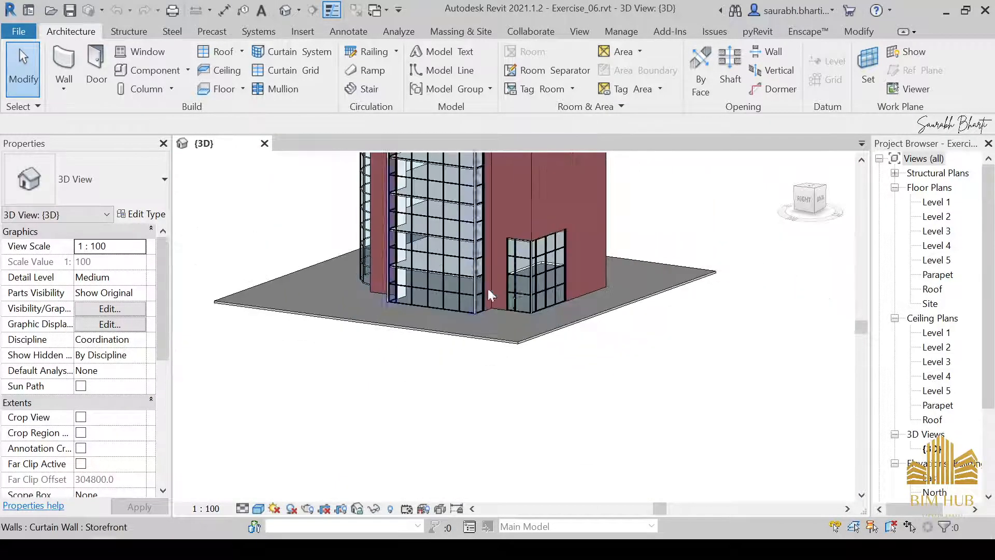
shift+middle_drag(493, 294, 473, 272)
scroll(459, 256, up, 3)
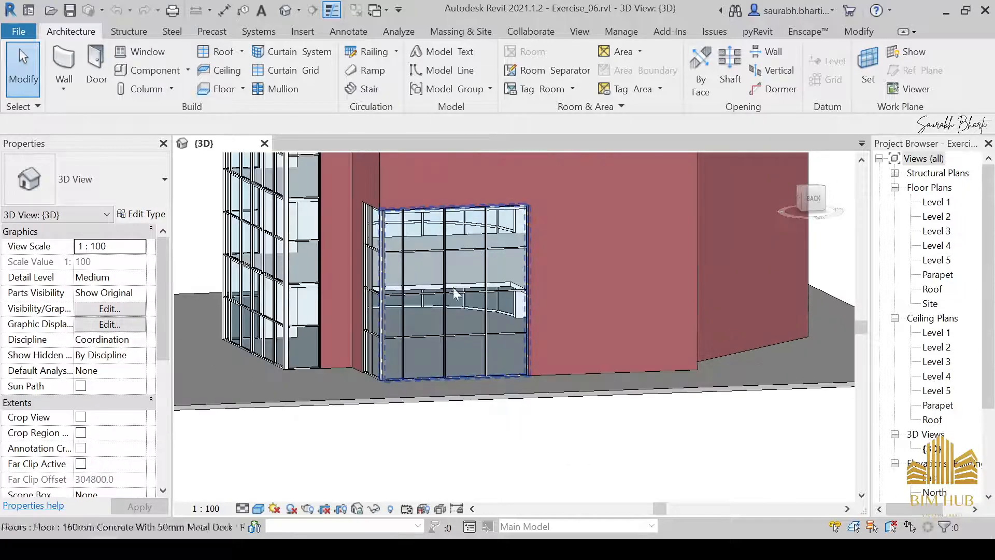
scroll(446, 355, up, 3)
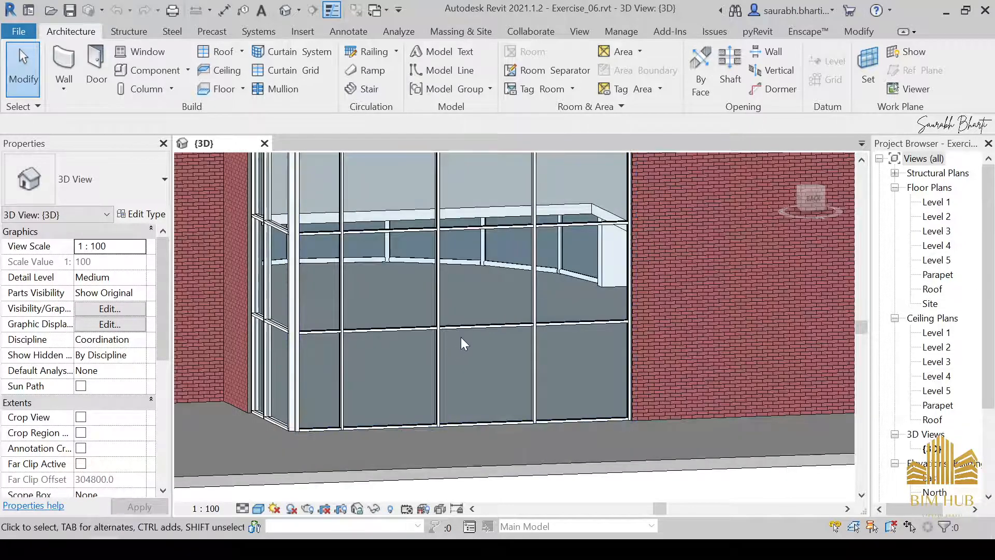
key(Tab)
key(Tab)
key(Tab)
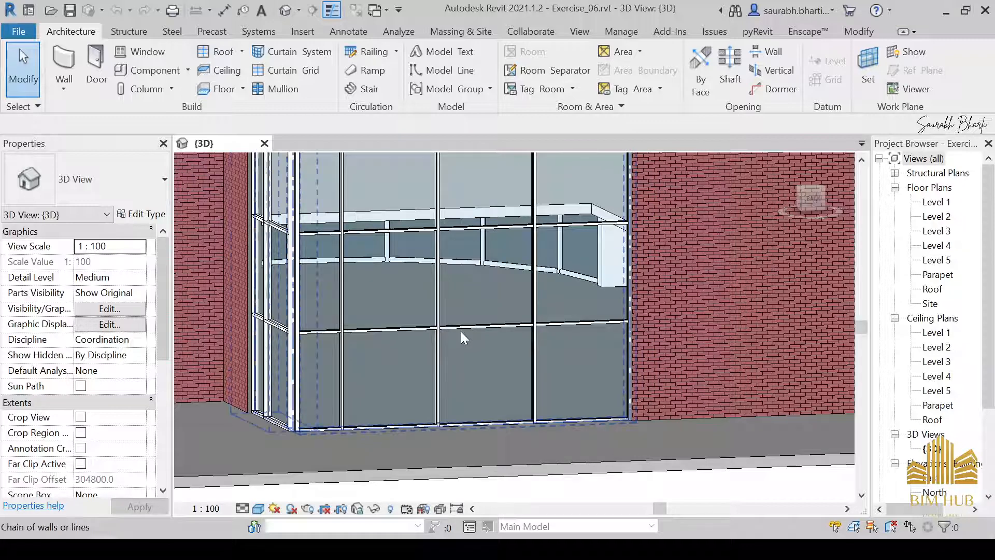
click(462, 349)
scroll(459, 359, down, 4)
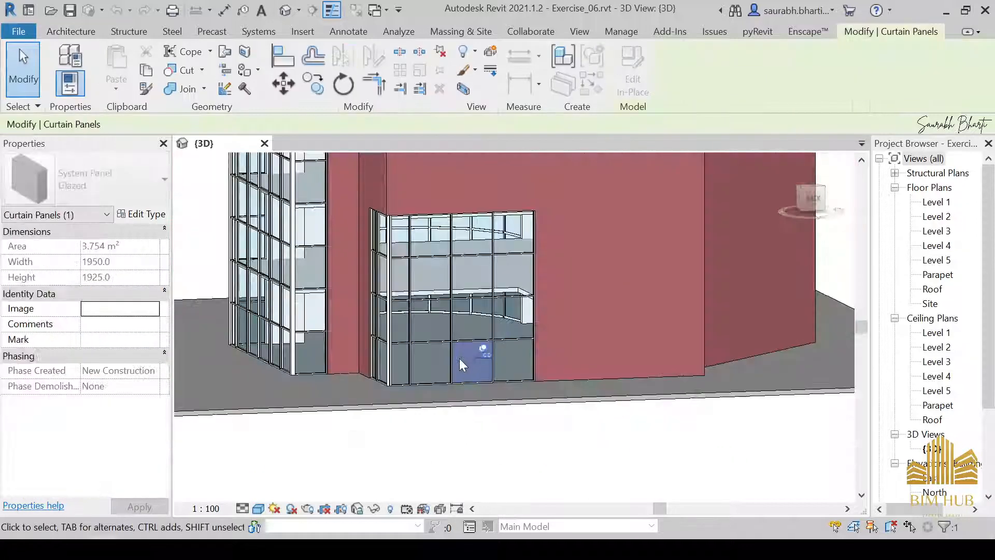
shift+middle_drag(310, 340, 480, 364)
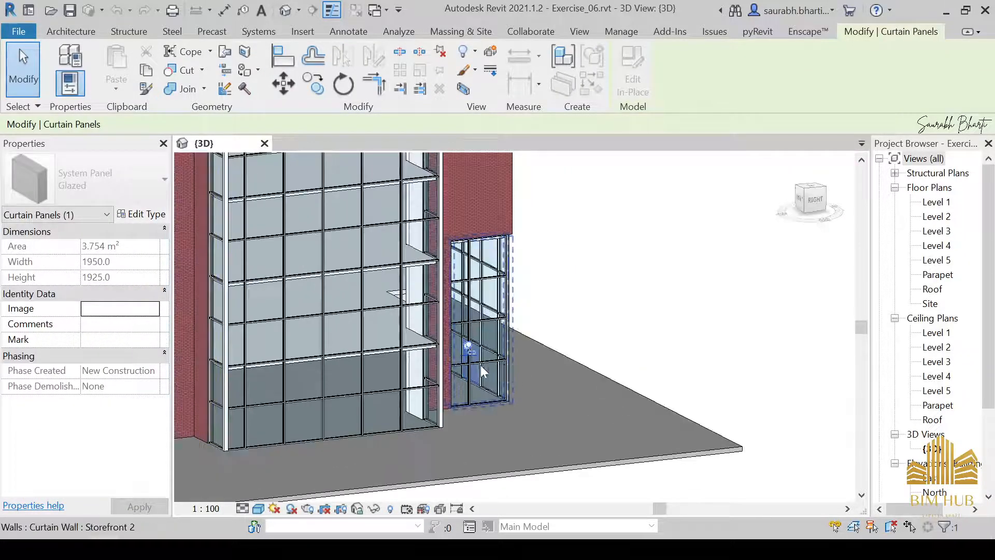
scroll(342, 231, down, 2)
shift+middle_drag(419, 286, 337, 287)
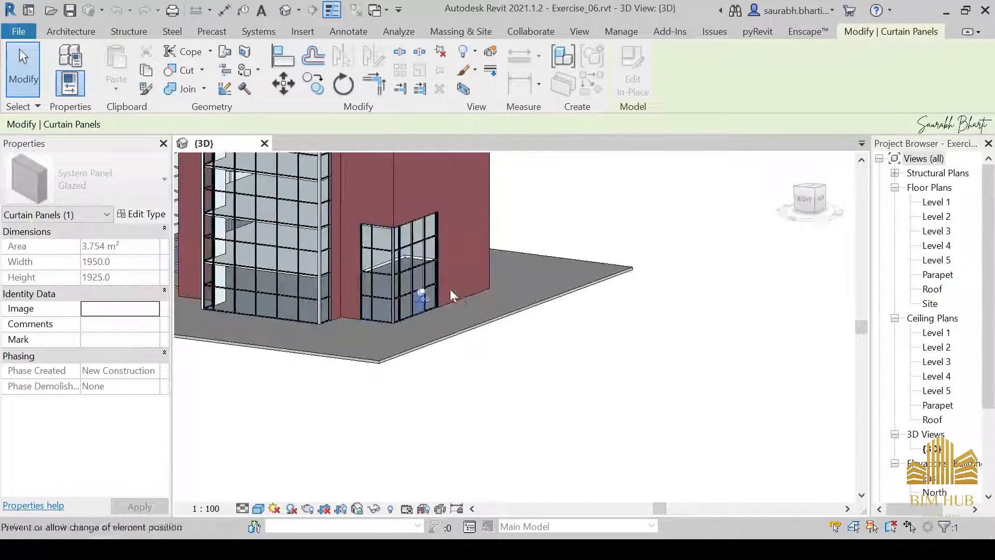
shift+middle_drag(451, 294, 382, 289)
scroll(415, 283, up, 3)
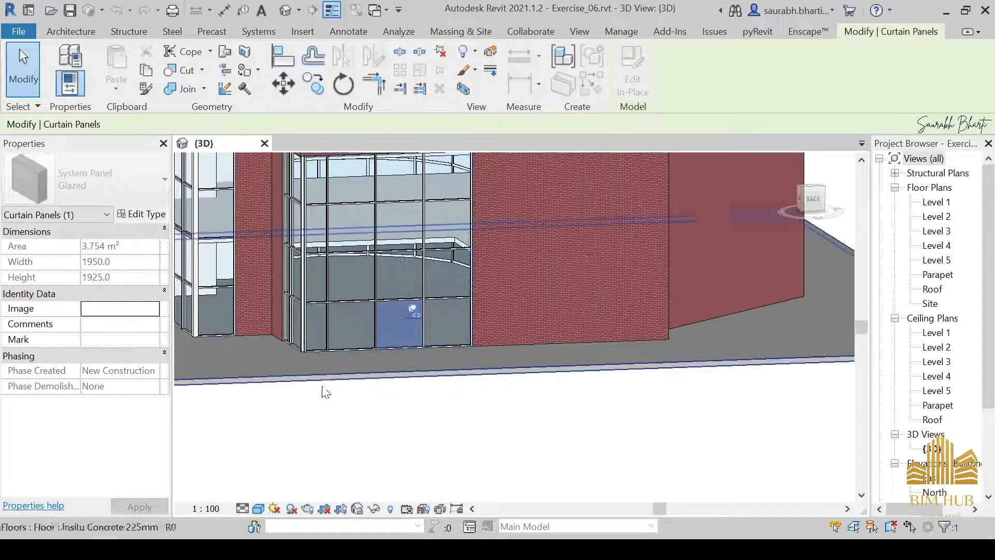
key(Escape)
Inspect the ground-level panels and mullions of the Storefront 2 curtain wall at the rear corner, close up and from farther away.
scroll(335, 280, up, 5)
scroll(378, 234, down, 4)
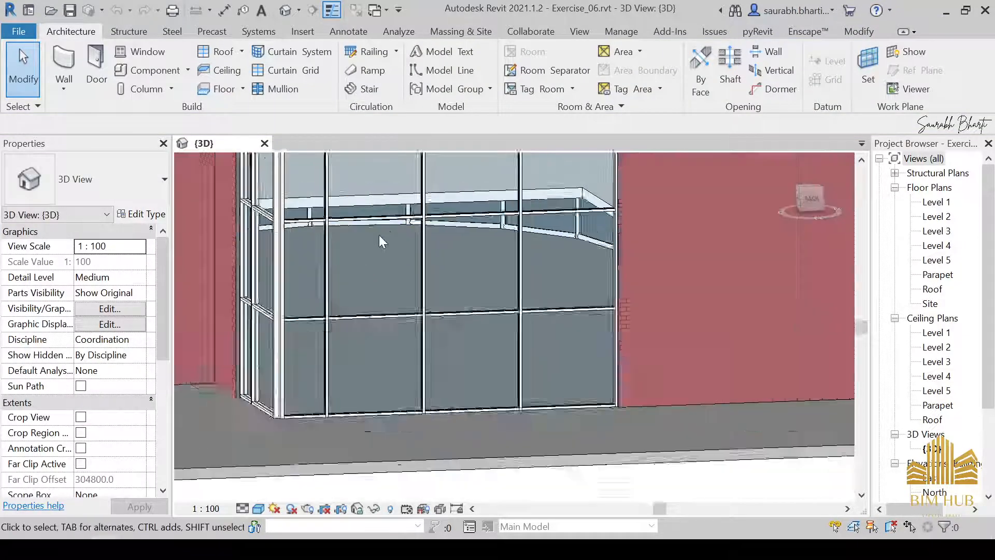
scroll(491, 330, up, 2)
scroll(430, 335, down, 2)
shift+middle_drag(432, 335, 461, 407)
scroll(443, 405, up, 3)
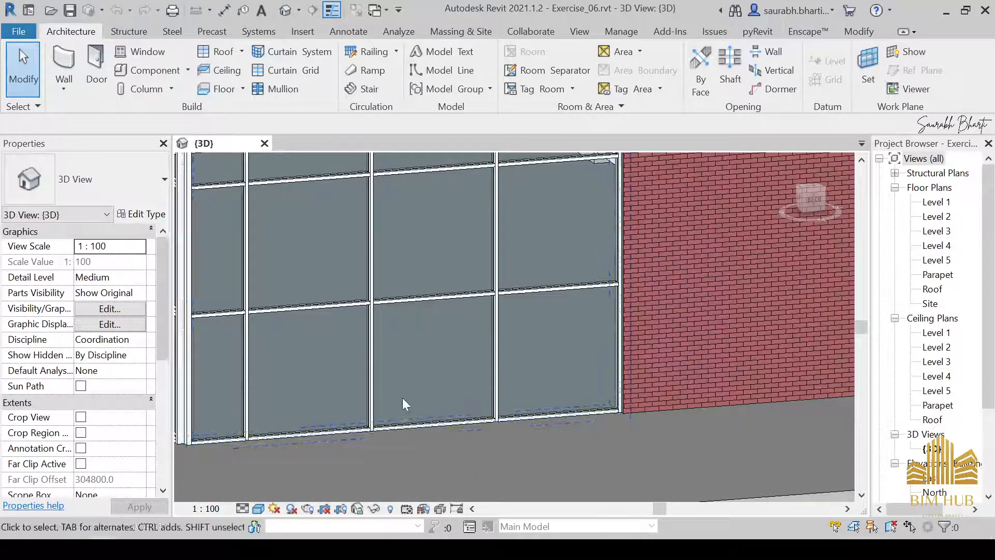
scroll(368, 314, down, 6)
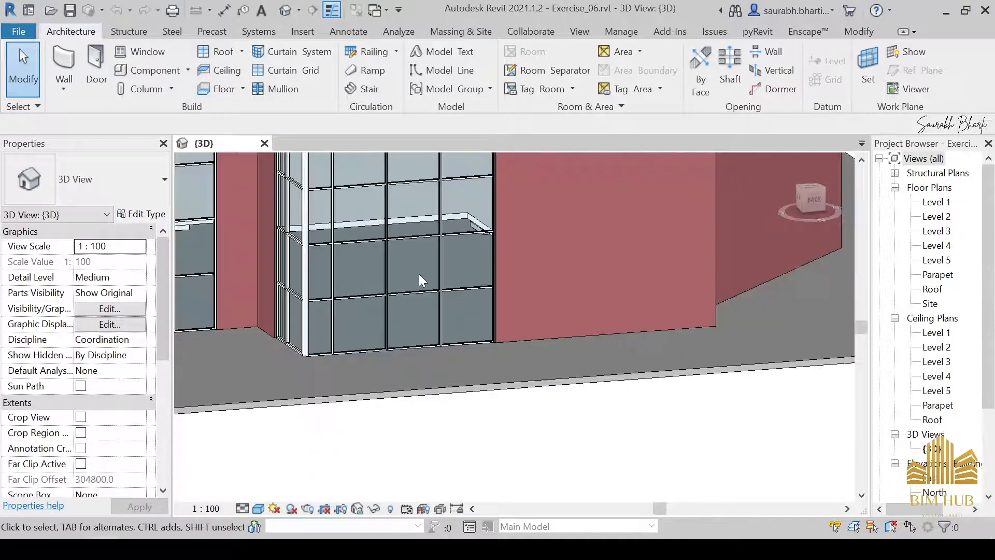
scroll(434, 332, down, 3)
shift+middle_drag(374, 332, 454, 406)
scroll(455, 405, down, 6)
shift+middle_drag(412, 381, 497, 418)
scroll(399, 389, up, 5)
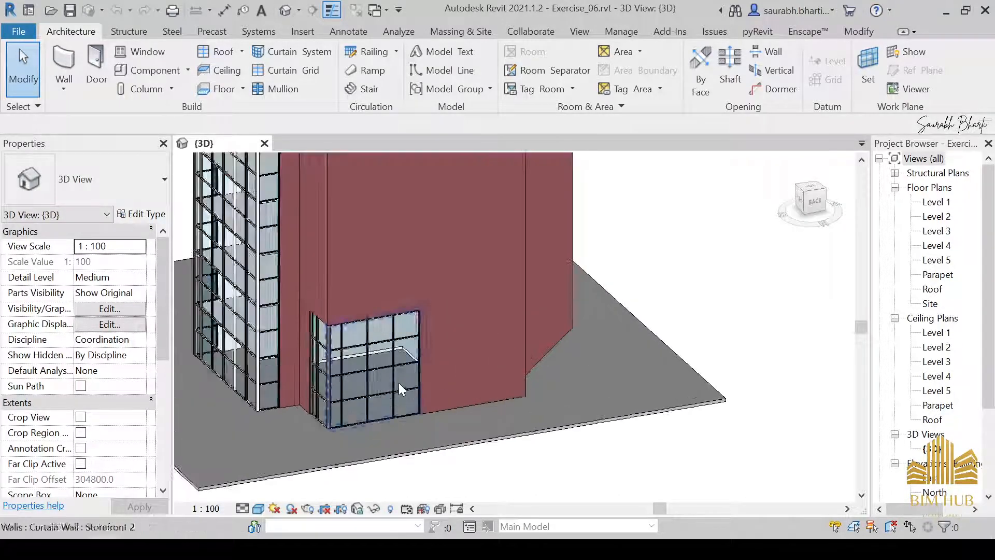
shift+middle_drag(400, 388, 395, 388)
scroll(387, 395, up, 3)
scroll(384, 311, down, 3)
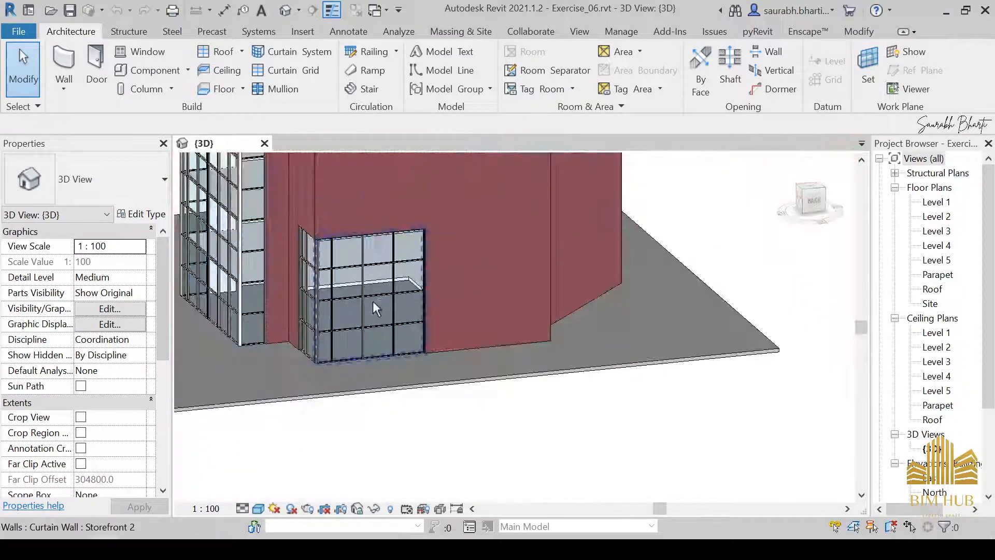
shift+middle_drag(373, 301, 440, 214)
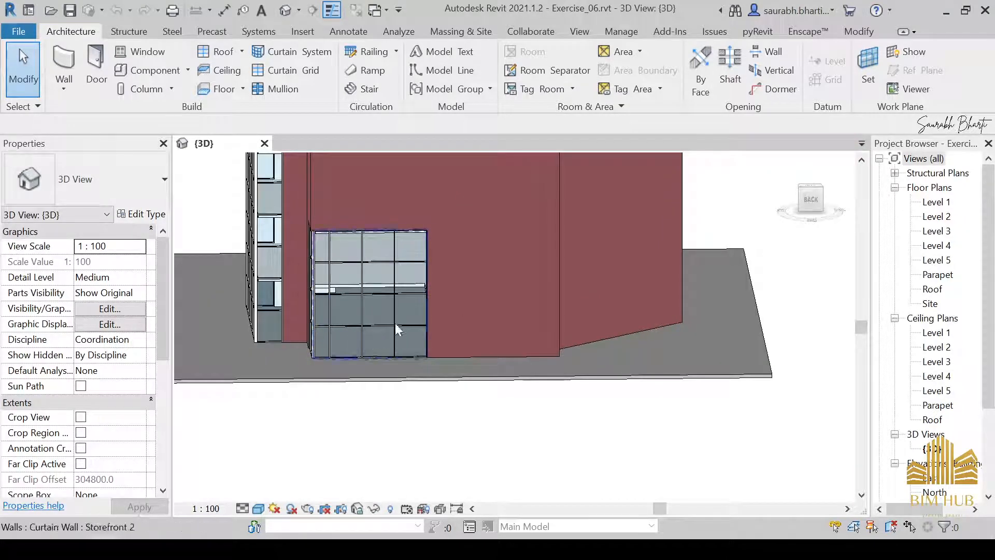
Face the Back view and select the glazed panel in the bottom row, third column of the low storefront curtain wall.
click(812, 210)
scroll(471, 389, up, 5)
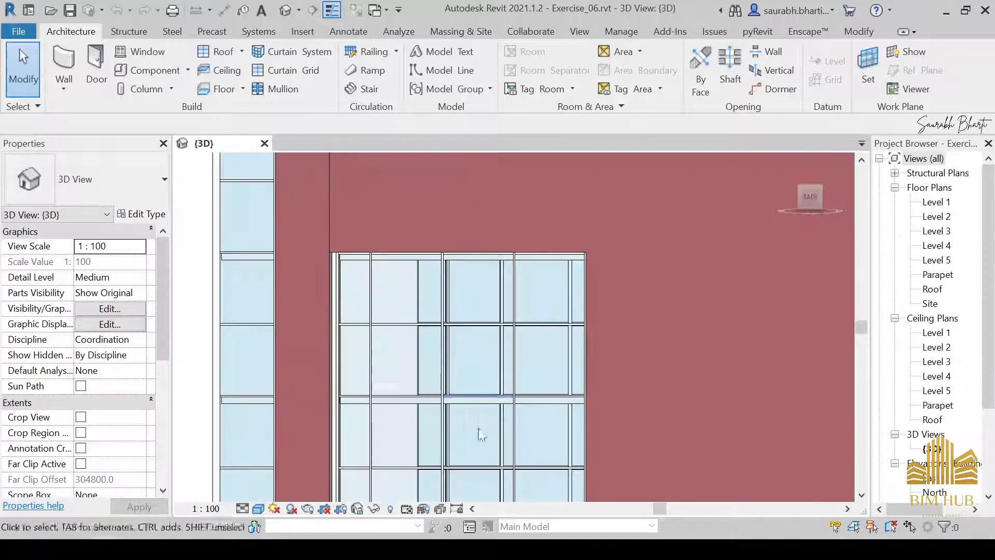
scroll(479, 429, up, 2)
middle_drag(479, 425, 510, 265)
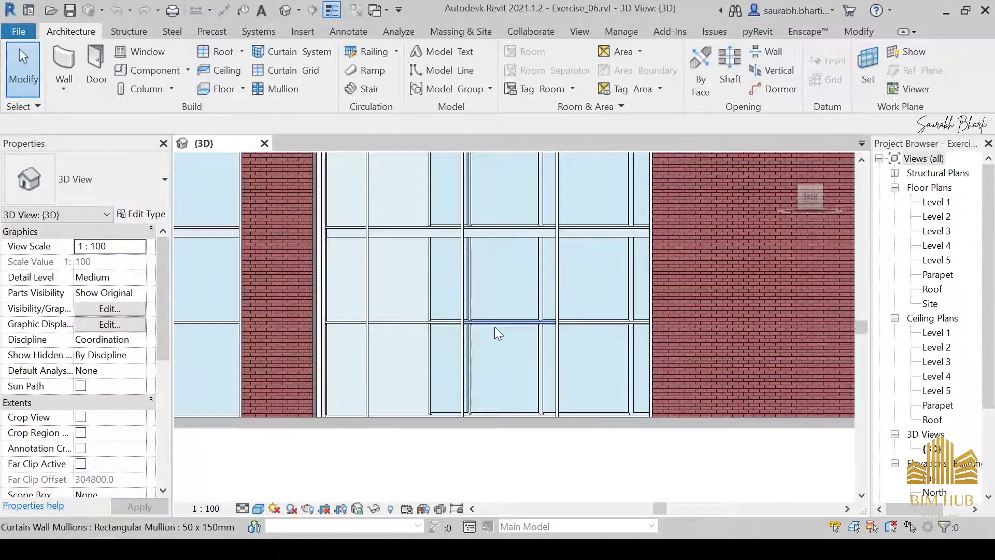
key(Tab)
key(Tab)
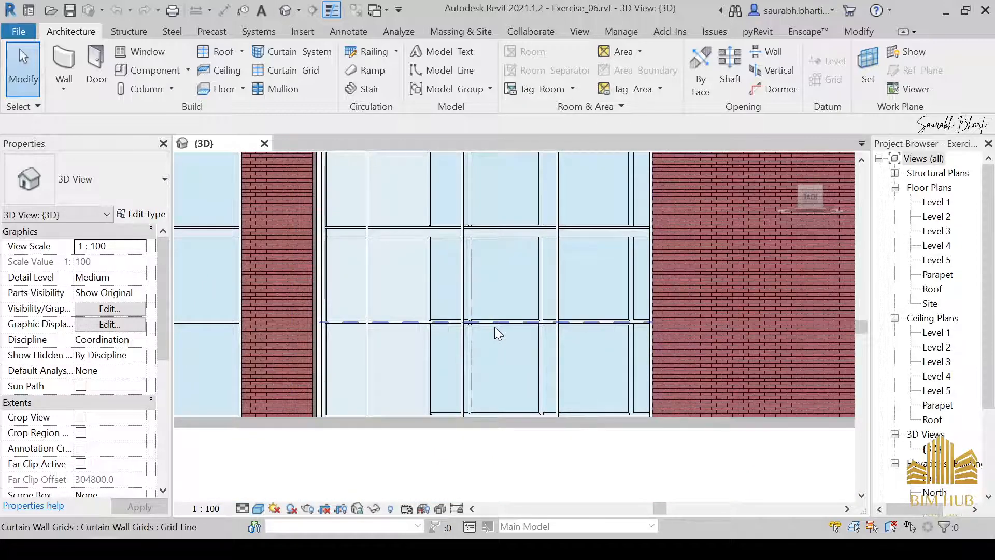
key(Tab)
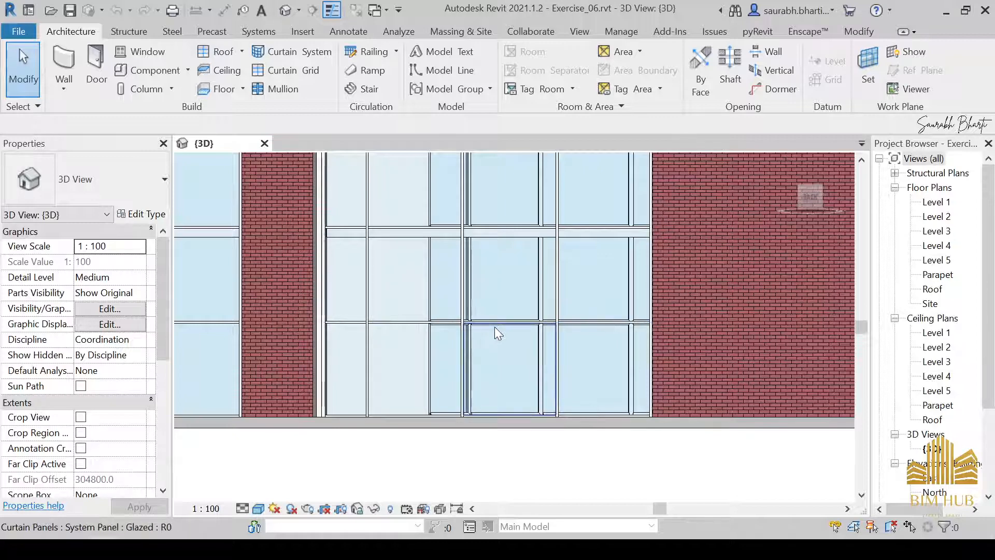
click(495, 327)
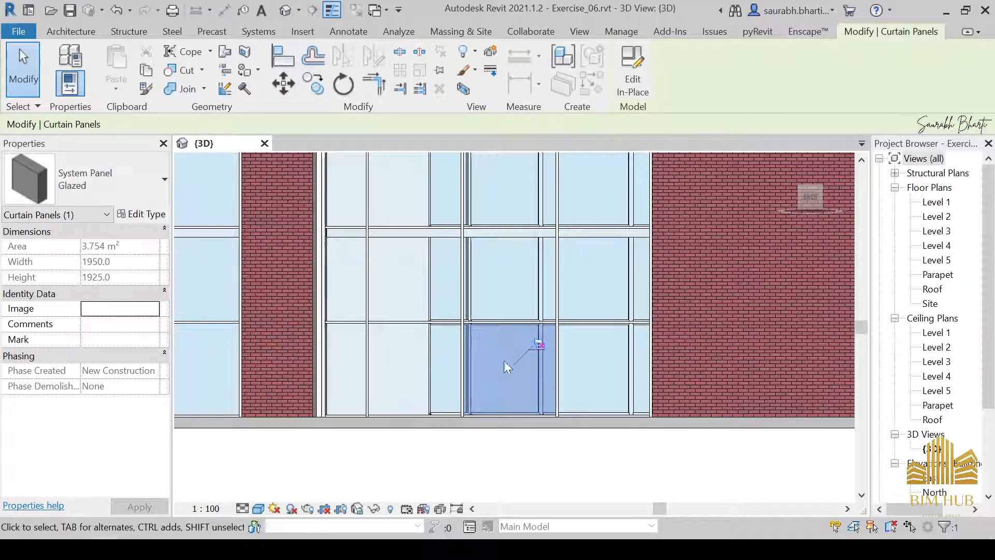
Review the types available for the selected curtain panel, leaving its type as it is.
click(120, 182)
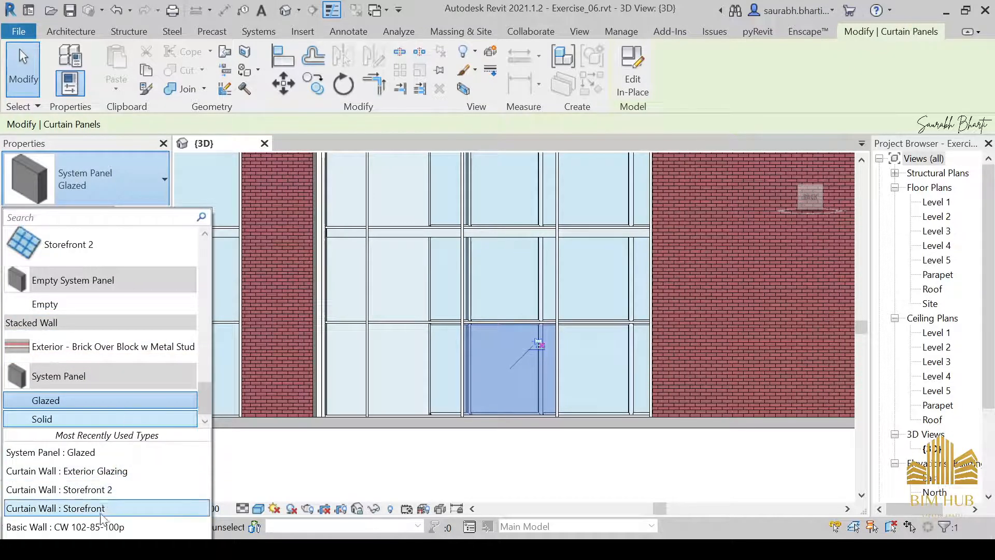
scroll(145, 324, up, 2)
scroll(146, 324, down, 3)
scroll(124, 354, up, 10)
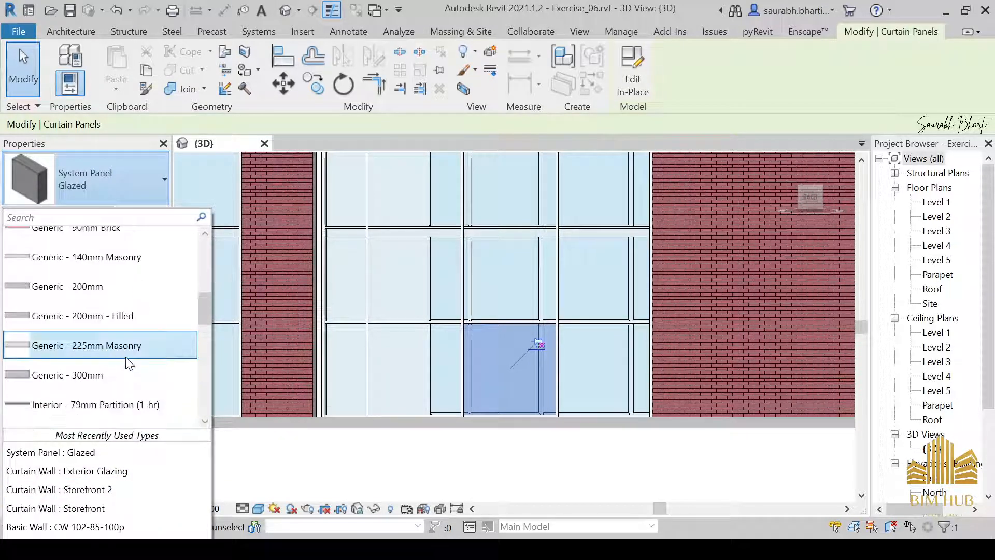
click(160, 172)
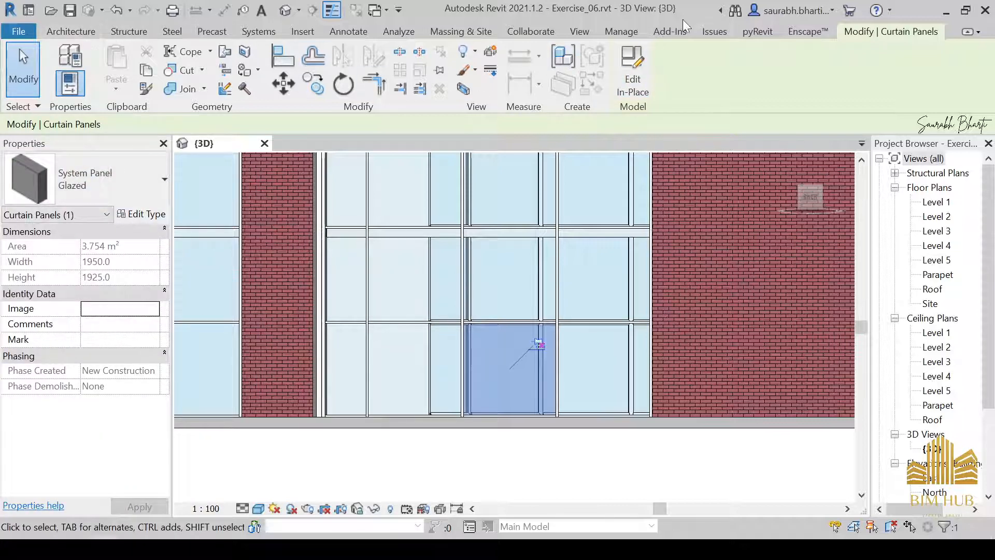
Start loading a family and browse to the Doors folder of the English library.
click(306, 32)
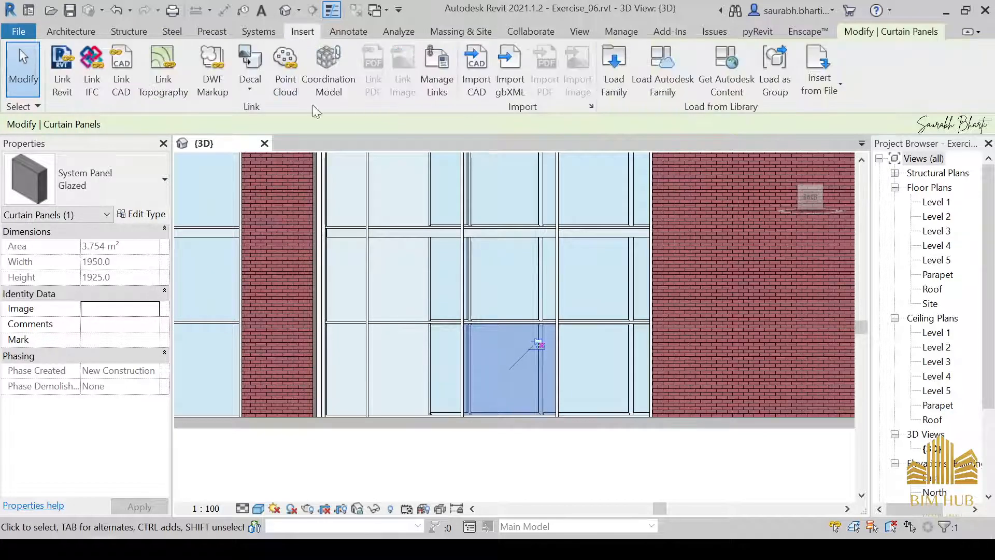
click(611, 67)
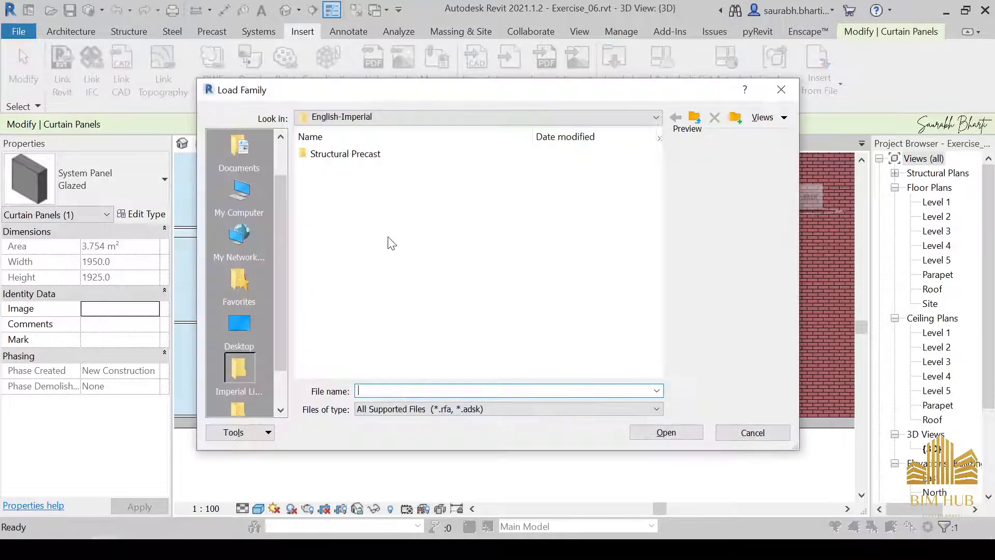
click(412, 119)
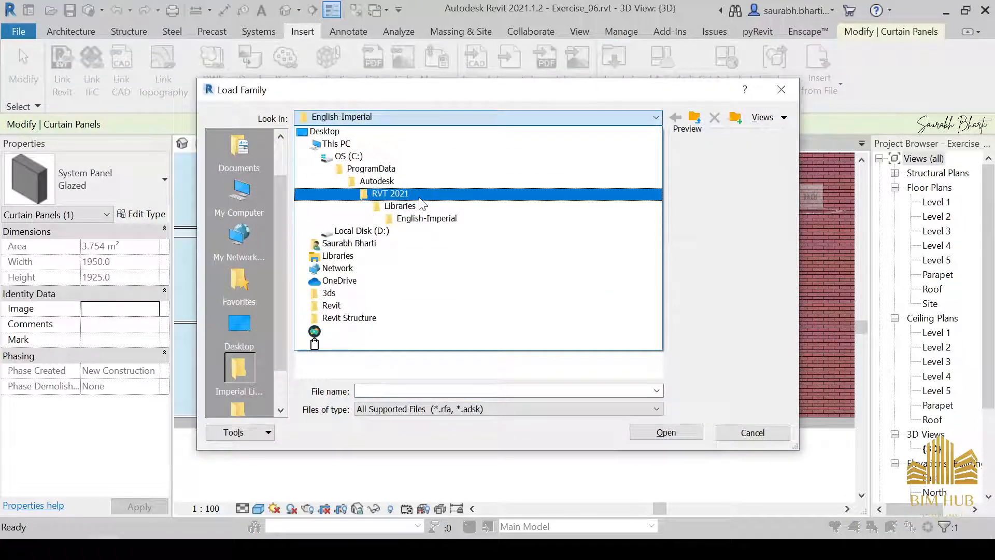
click(410, 206)
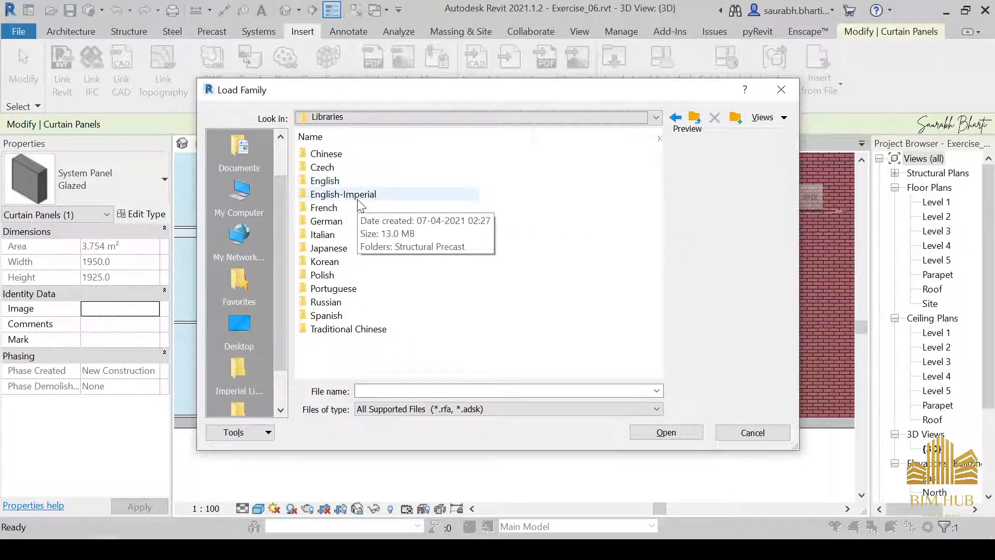
double_click(350, 182)
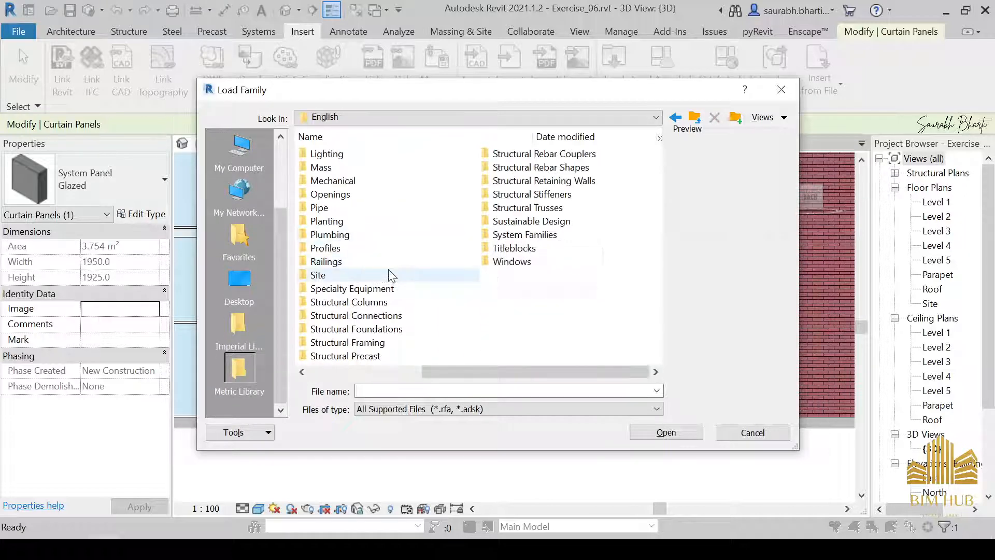
scroll(390, 272, up, 3)
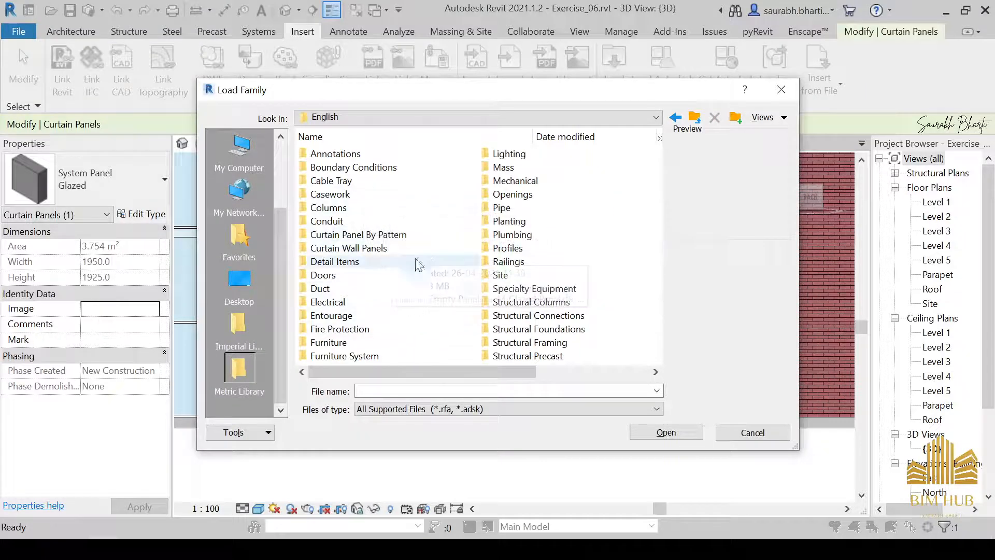
scroll(417, 265, down, 3)
scroll(422, 254, up, 3)
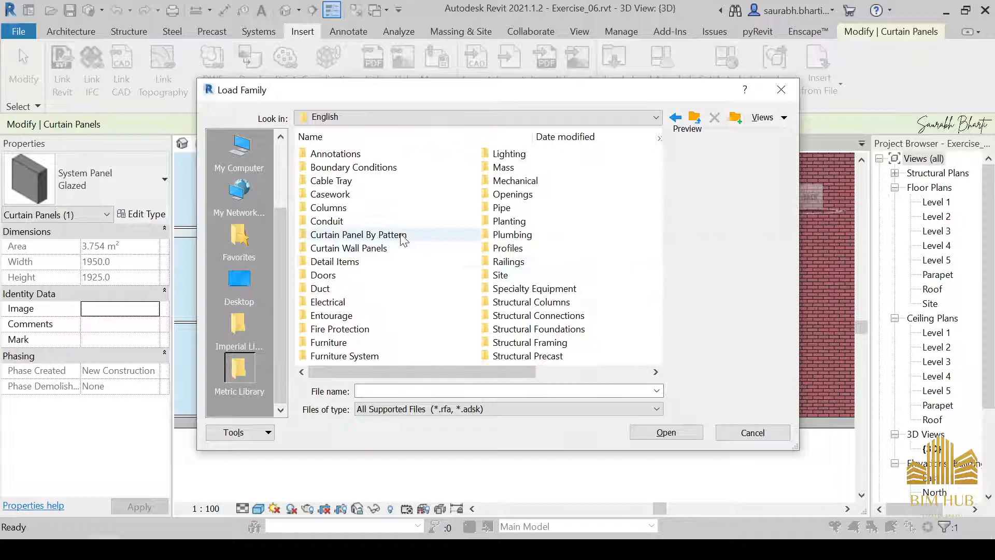
double_click(323, 276)
drag(671, 97, 586, 122)
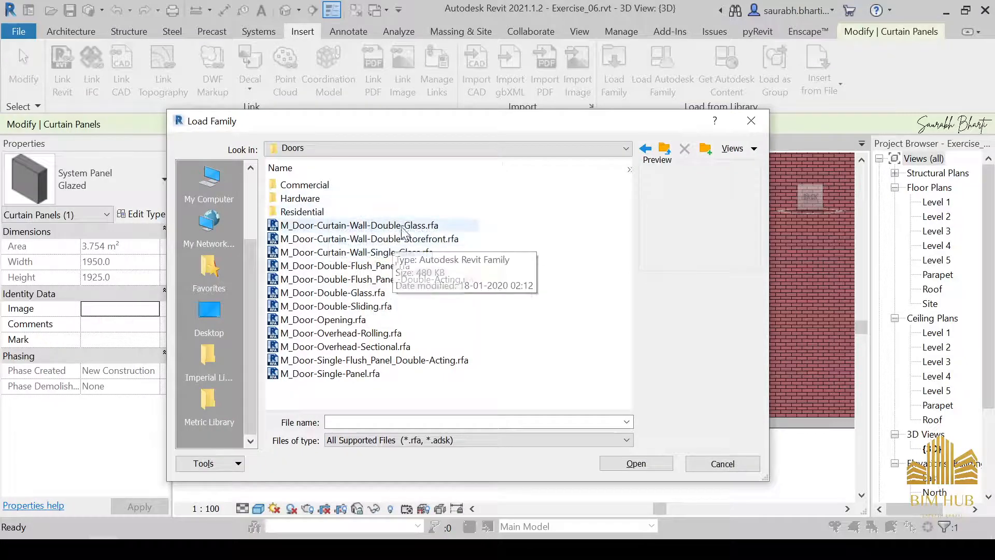
Compare the curtain wall door families by preview and load M_Door-Curtain-Wall-Double-Storefront.rfa.
click(414, 239)
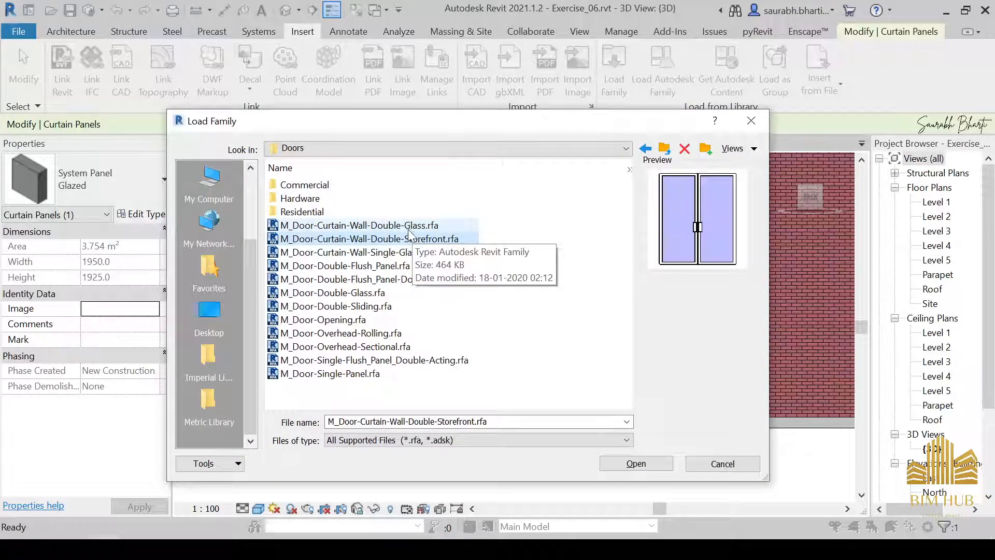
click(393, 253)
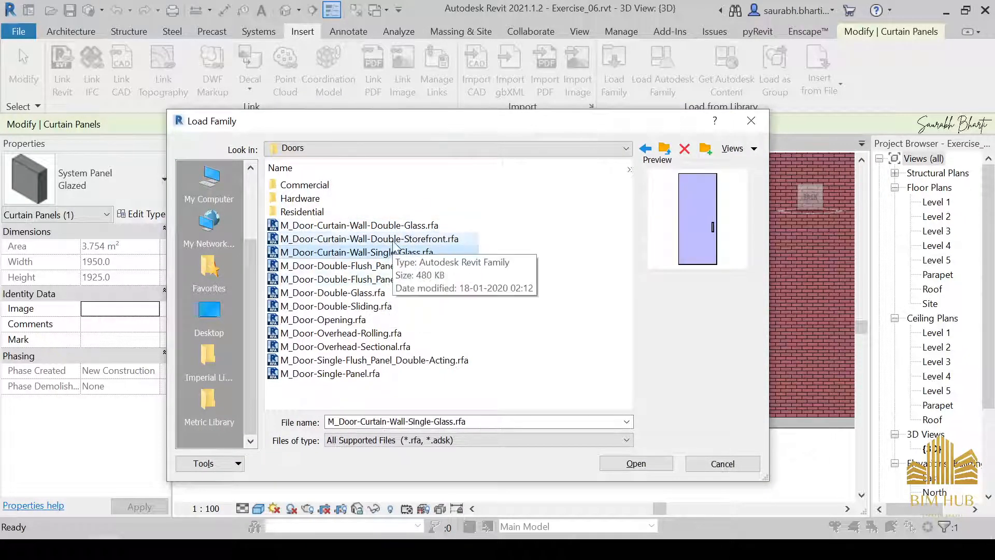
click(395, 239)
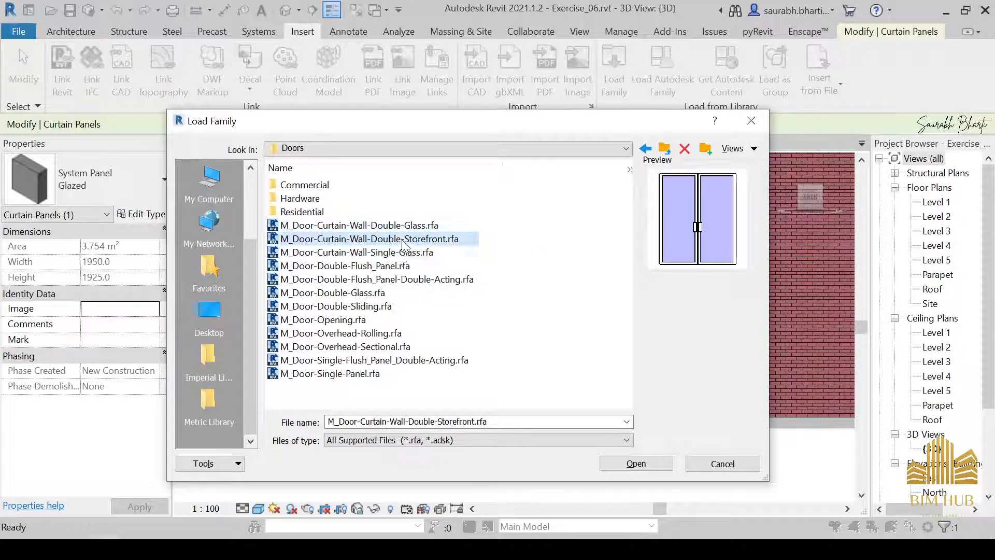
click(399, 253)
click(400, 239)
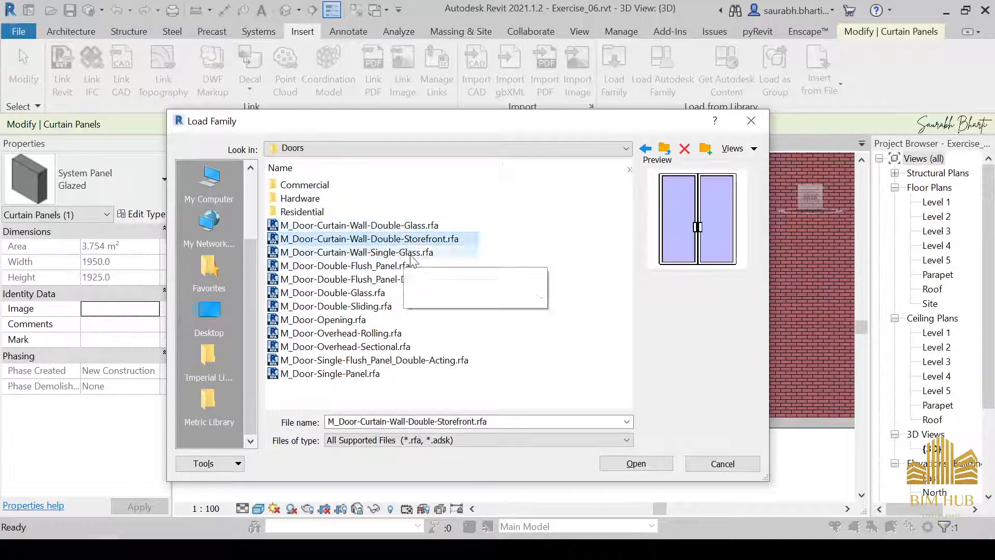
click(431, 228)
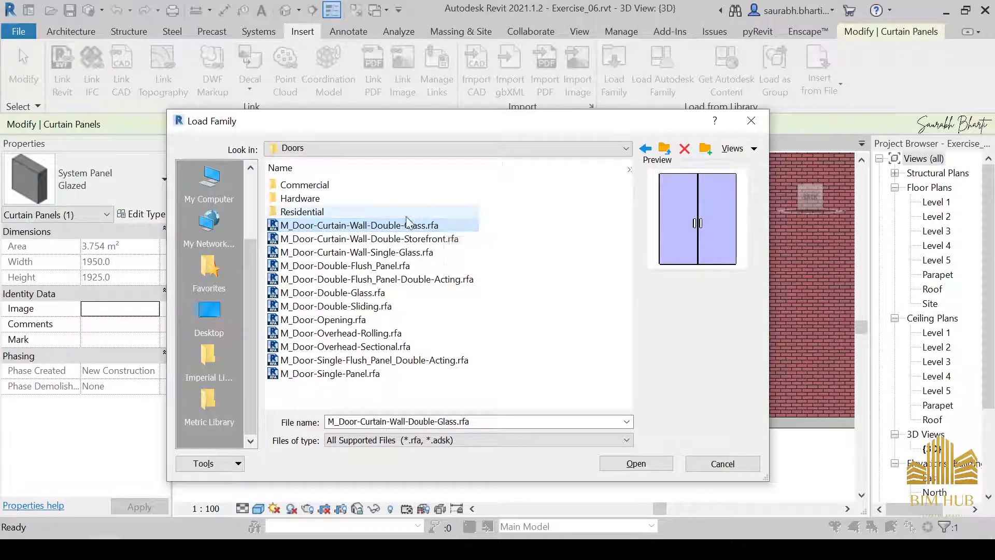
click(384, 253)
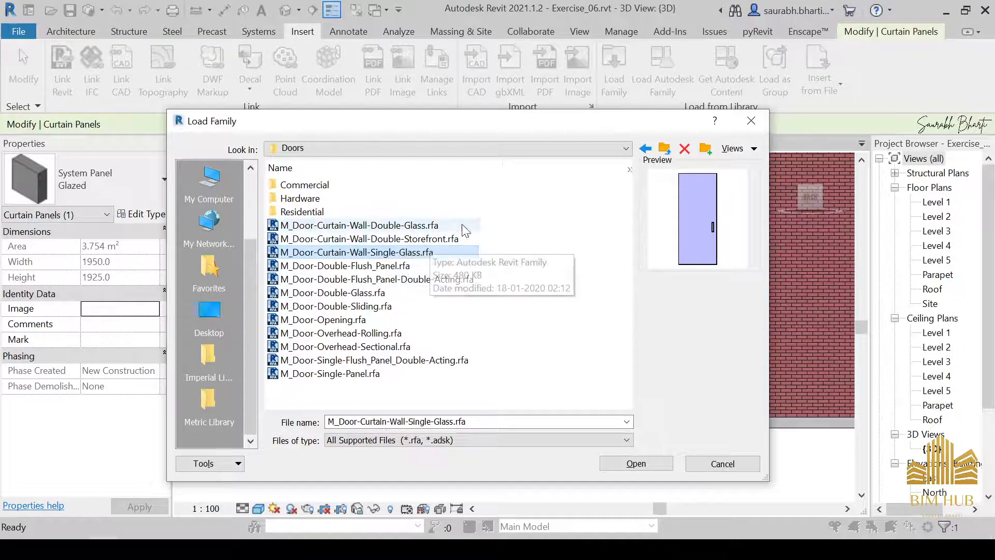
drag(499, 222, 454, 238)
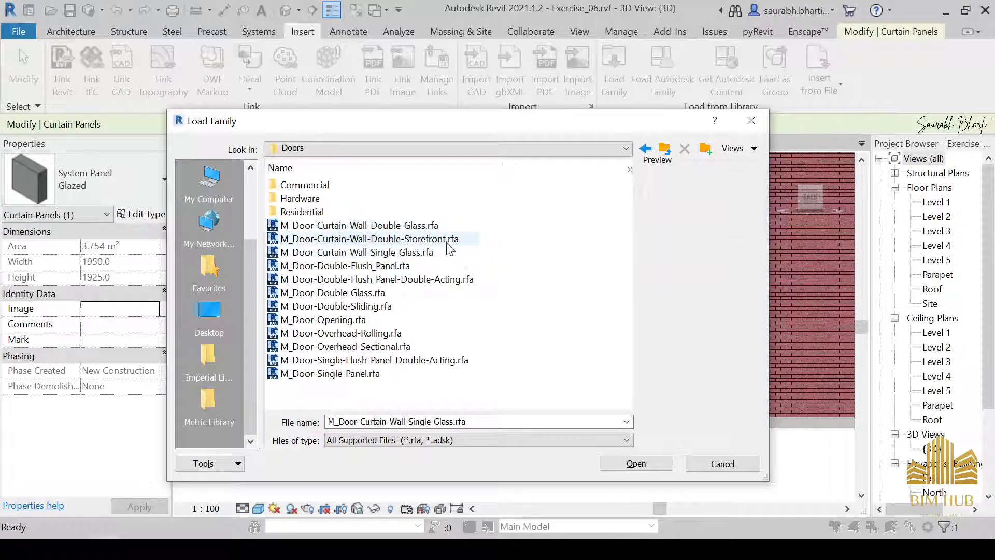
click(450, 238)
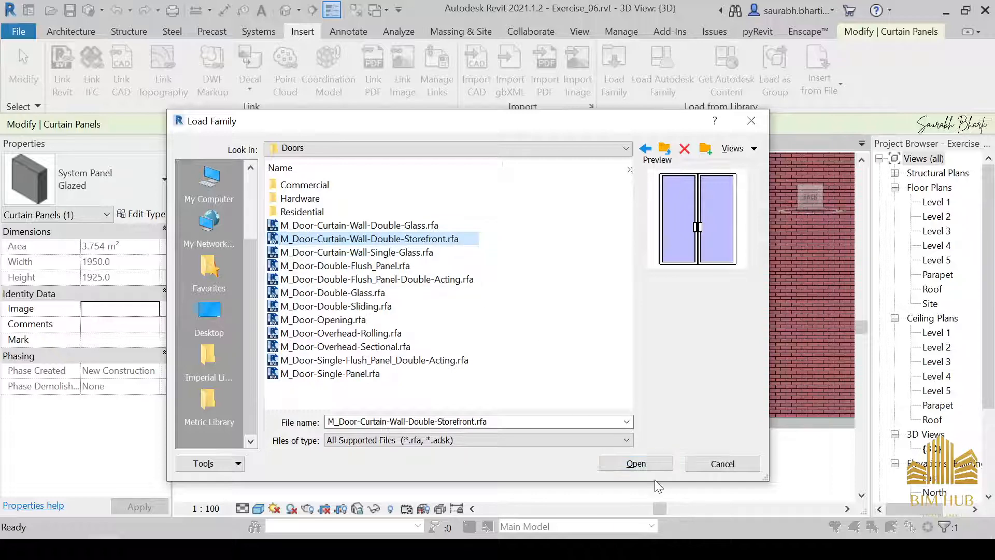
click(652, 466)
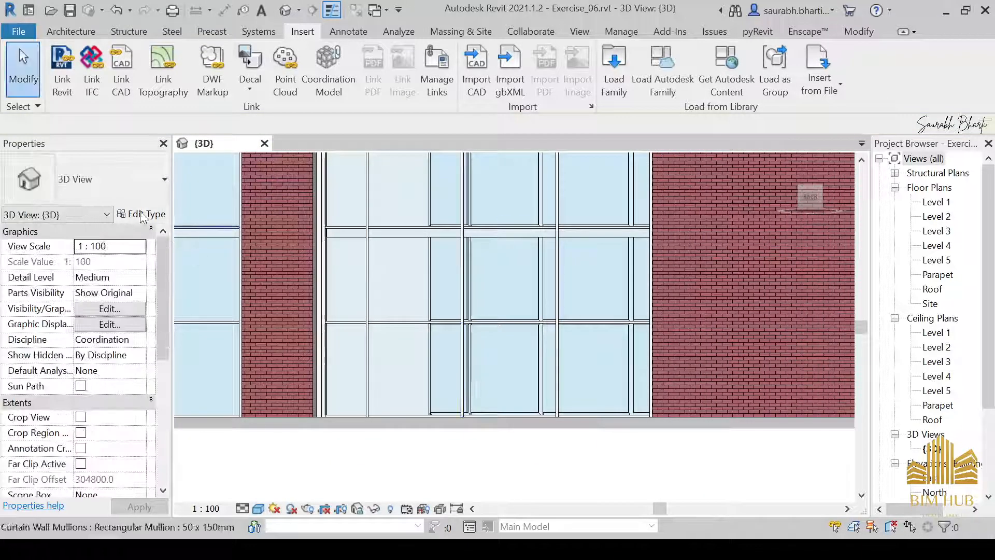
Select the glazed panel in the bottom row, third column of the Storefront 2 curtain wall again.
scroll(574, 404, up, 2)
middle_drag(488, 362, 558, 361)
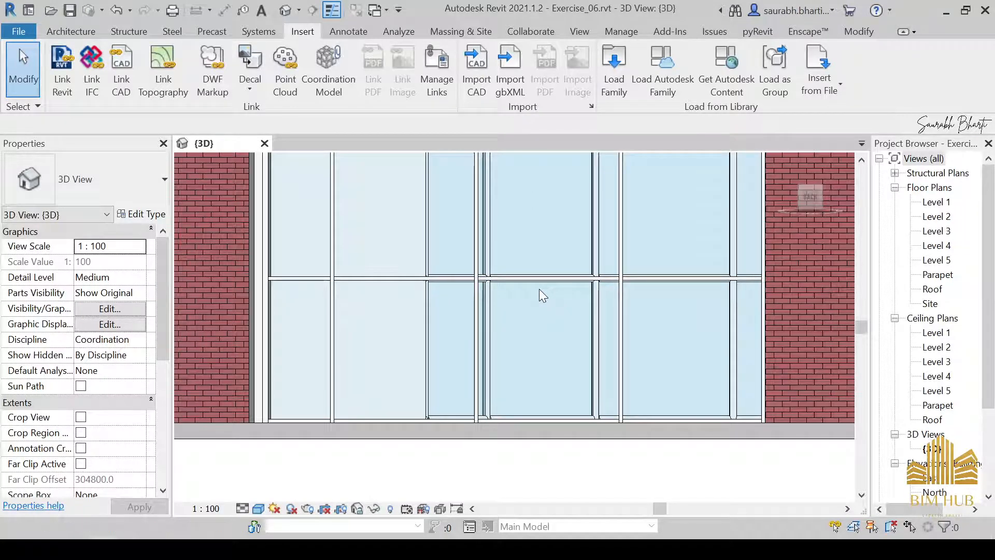
key(Tab)
key(Tab)
key(Tab)
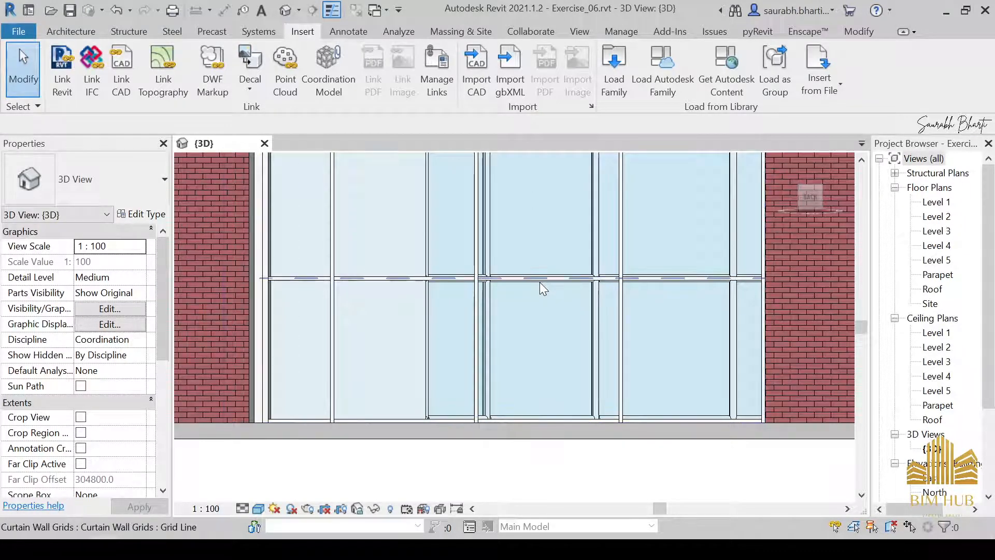
key(Tab)
click(539, 282)
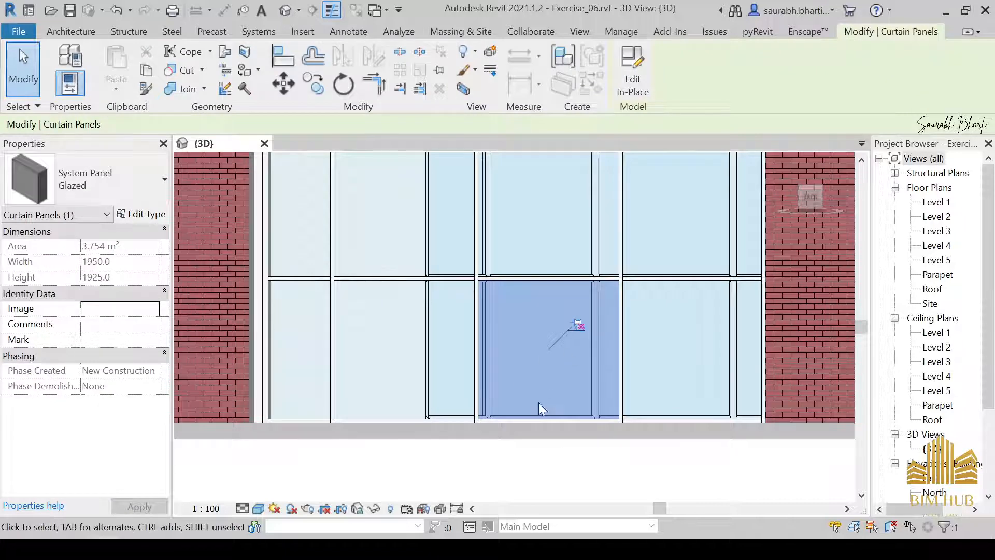
Pin the selected glazed curtain panel and unpin it again.
scroll(579, 311, down, 2)
shift+middle_drag(562, 327, 600, 368)
middle_drag(576, 257, 626, 357)
scroll(627, 358, down, 2)
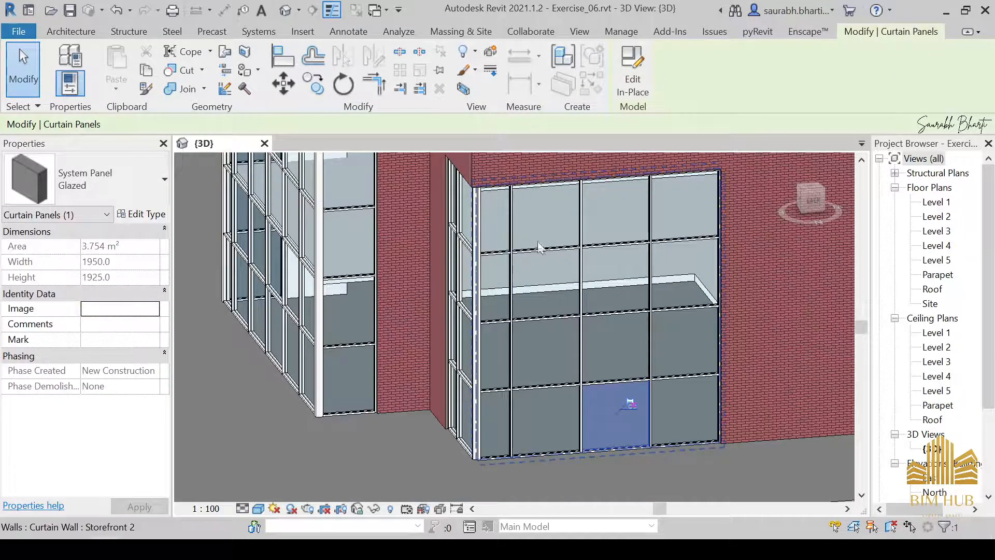
scroll(632, 411, up, 2)
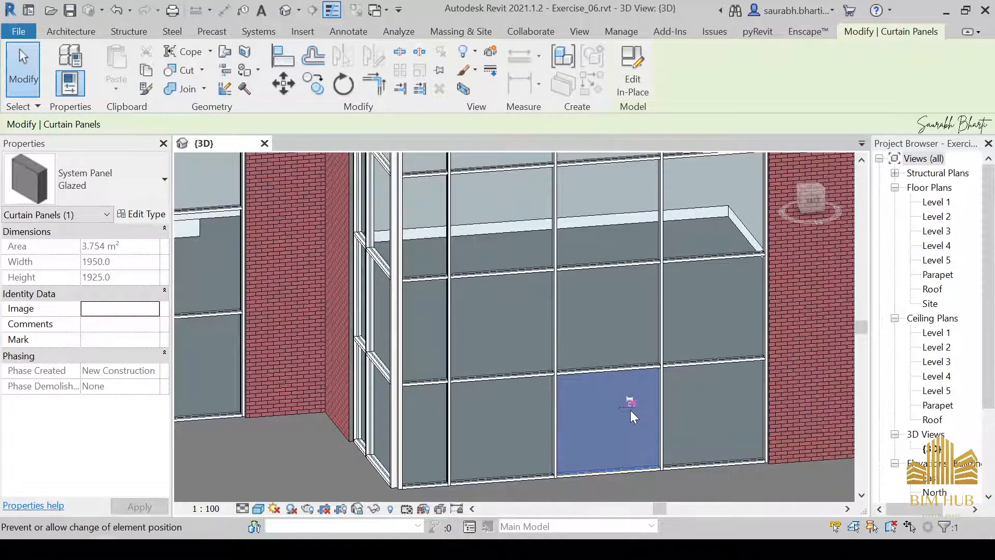
click(630, 400)
click(635, 391)
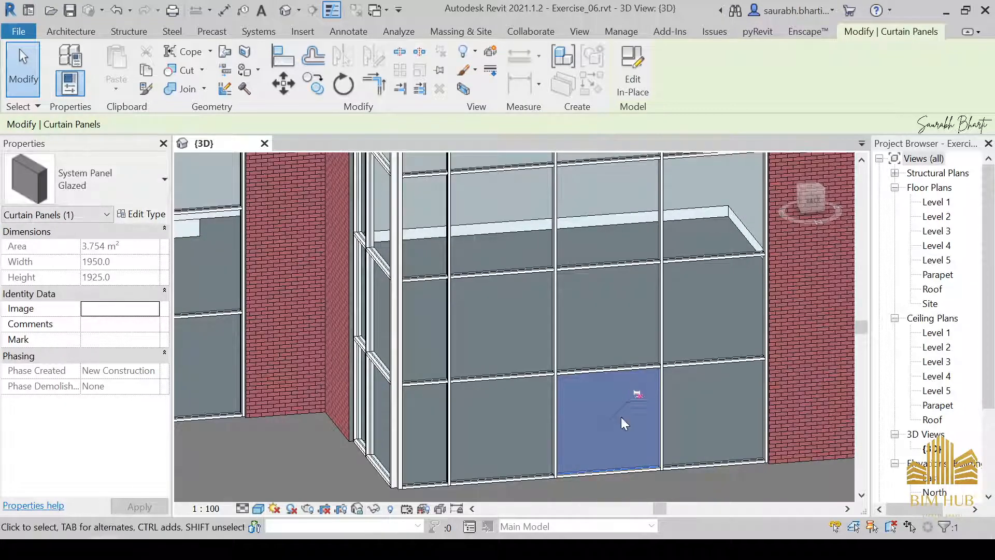
click(637, 390)
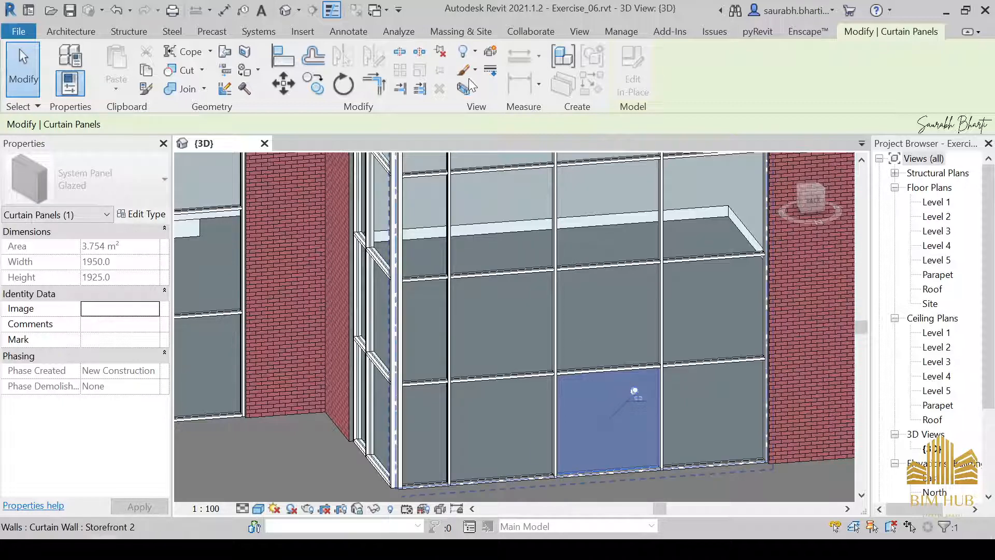
click(439, 54)
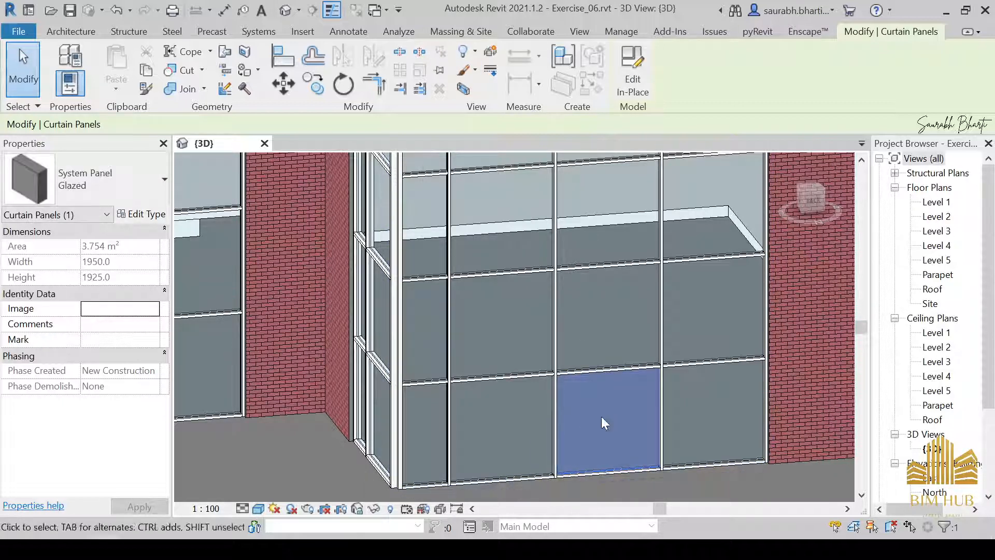
Change the selected panel's type to M_Door-Curtain-Wall-Double-Storefront and select the resulting double door in the bottom row.
click(103, 182)
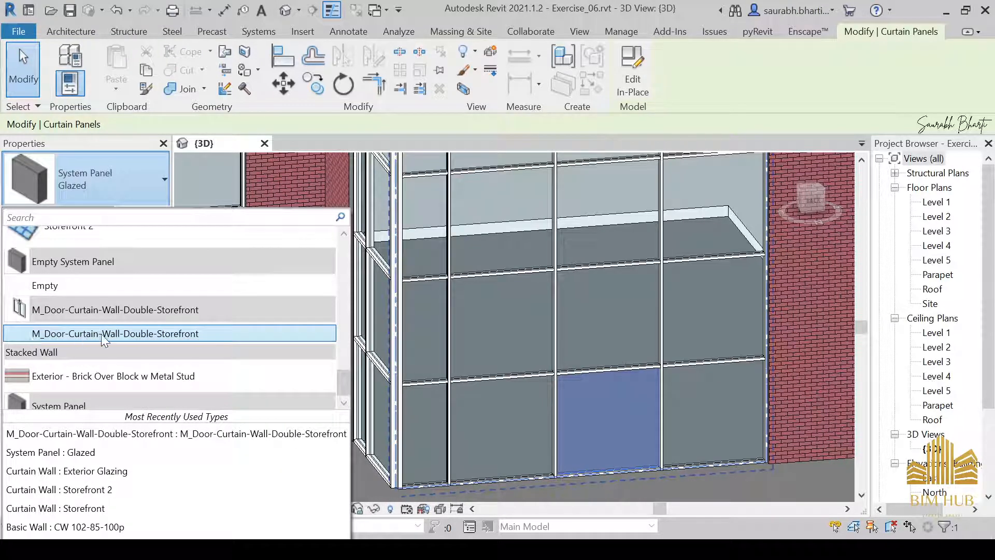
click(149, 336)
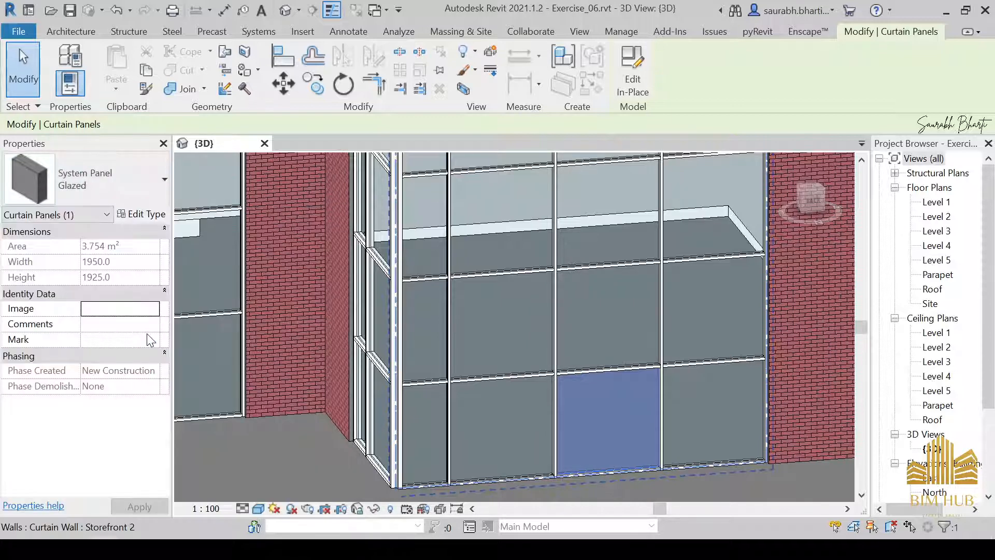
scroll(635, 481, down, 3)
click(622, 484)
scroll(621, 484, up, 5)
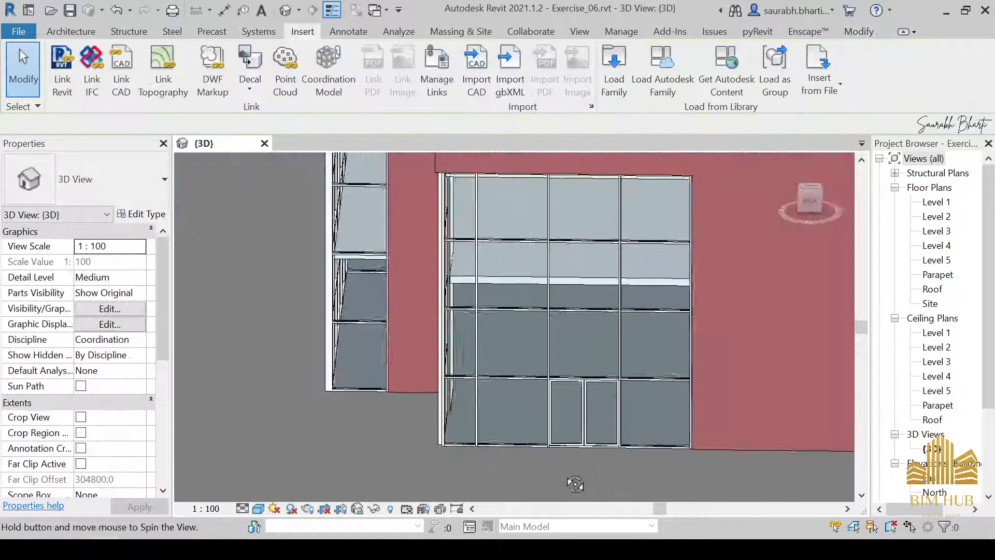
click(574, 360)
scroll(574, 360, down, 4)
mouse_move(574, 362)
shift+middle_down()
mouse_move(586, 366)
mouse_move(530, 380)
mouse_move(564, 354)
shift+middle_up()
scroll(532, 376, up, 2)
scroll(534, 372, down, 2)
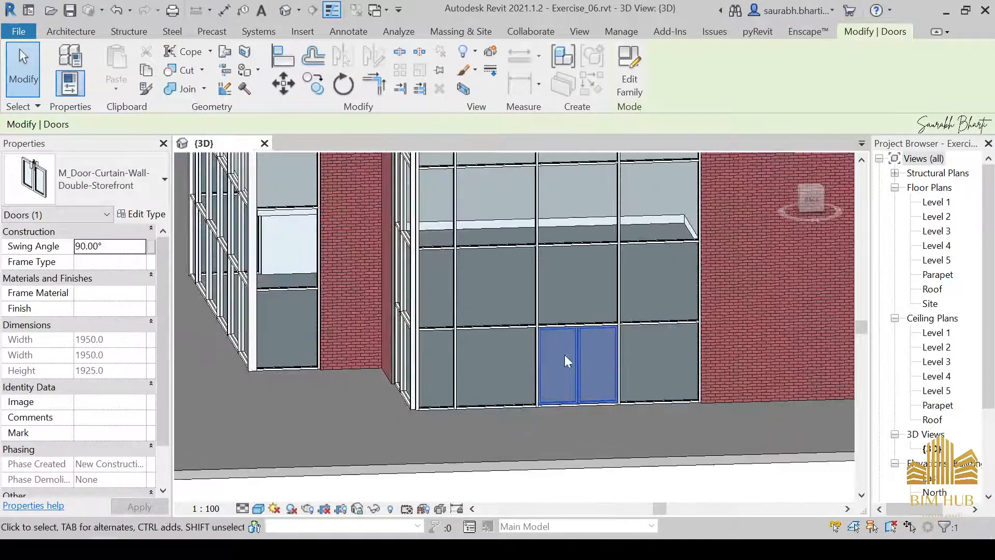
Move the vertical curtain grid line between the second and third columns to about 1000 mm from the first grid line, widening the door bay to about 3000 mm.
click(539, 291)
key(Escape)
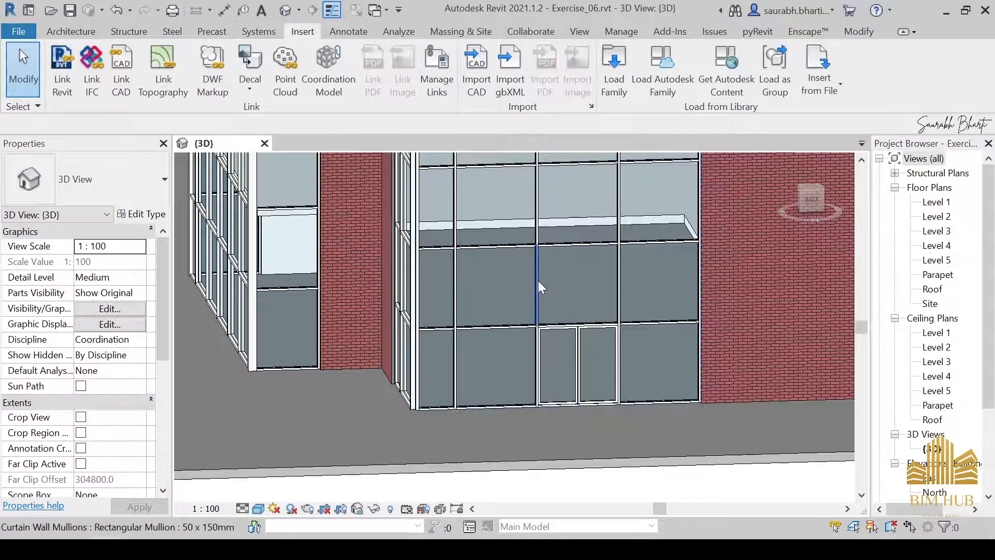
key(Tab)
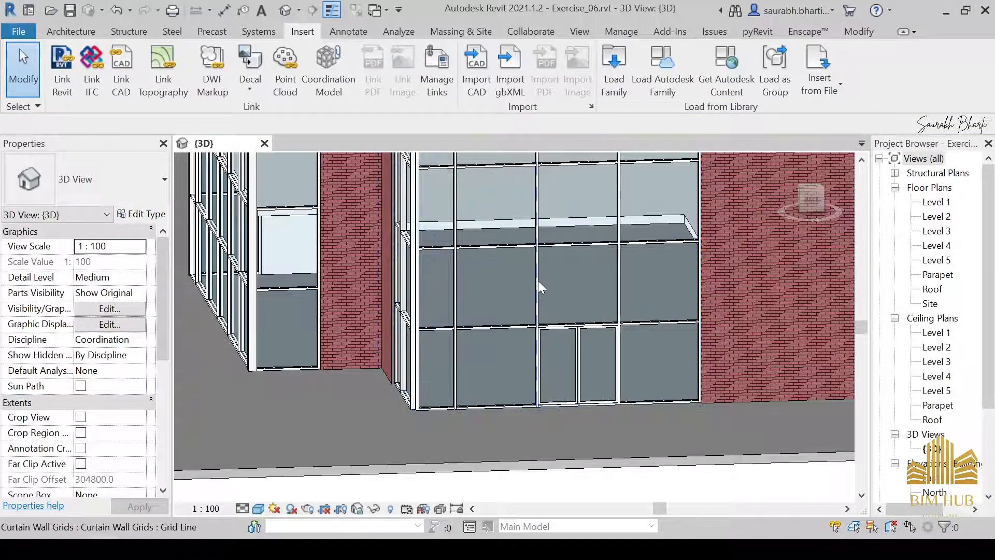
click(538, 282)
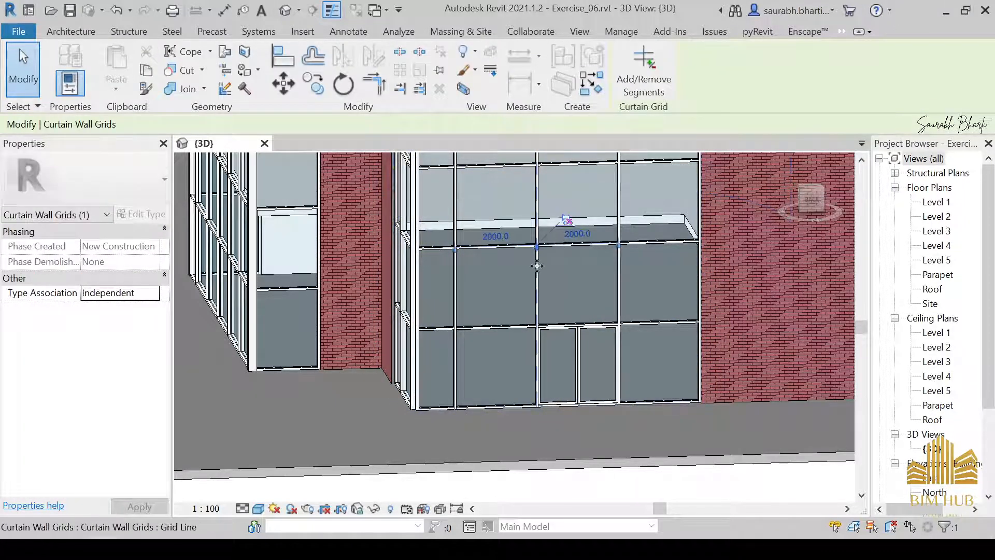
drag(496, 258, 498, 262)
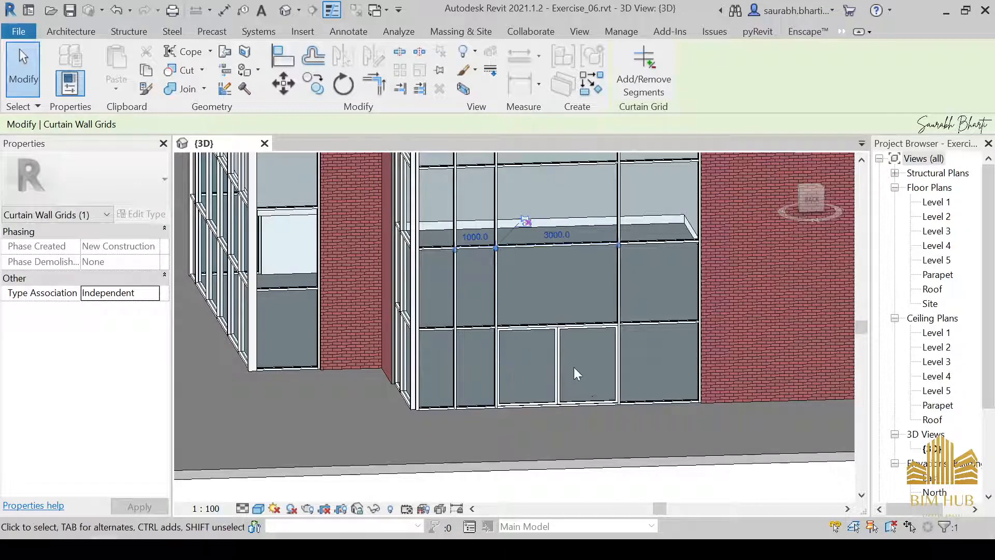
scroll(529, 355, up, 3)
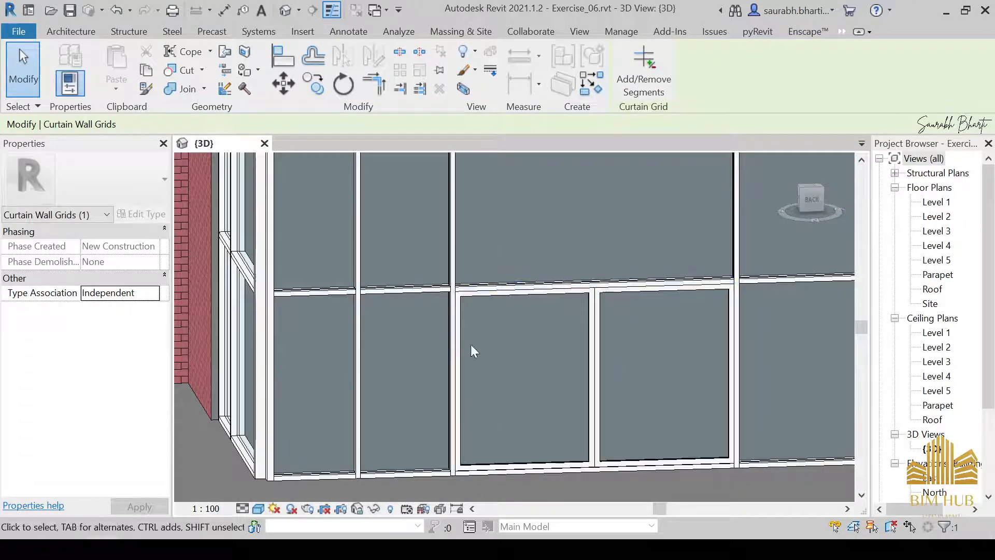
scroll(482, 342, down, 3)
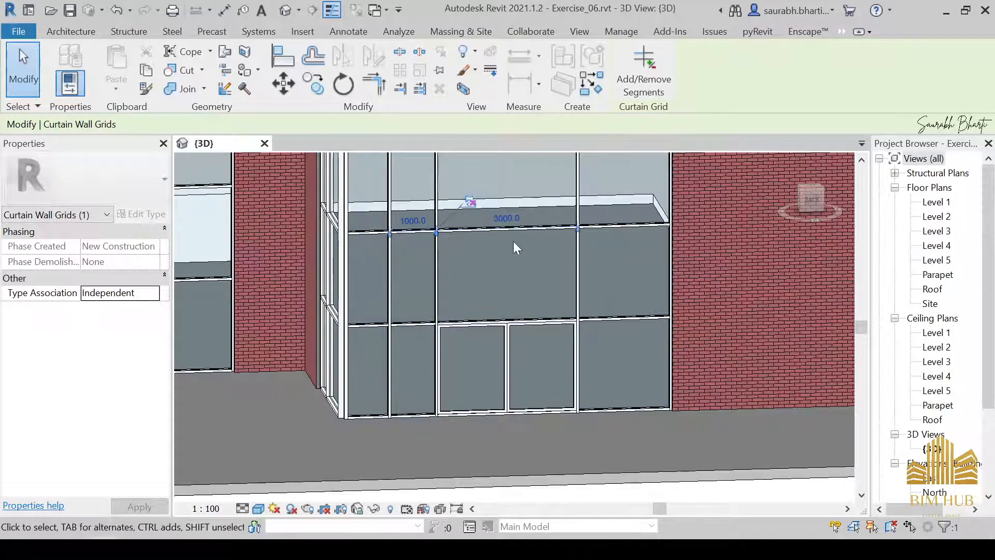
Unpin the horizontal 50 x 150mm mullion directly above the double door in the rear storefront.
click(402, 324)
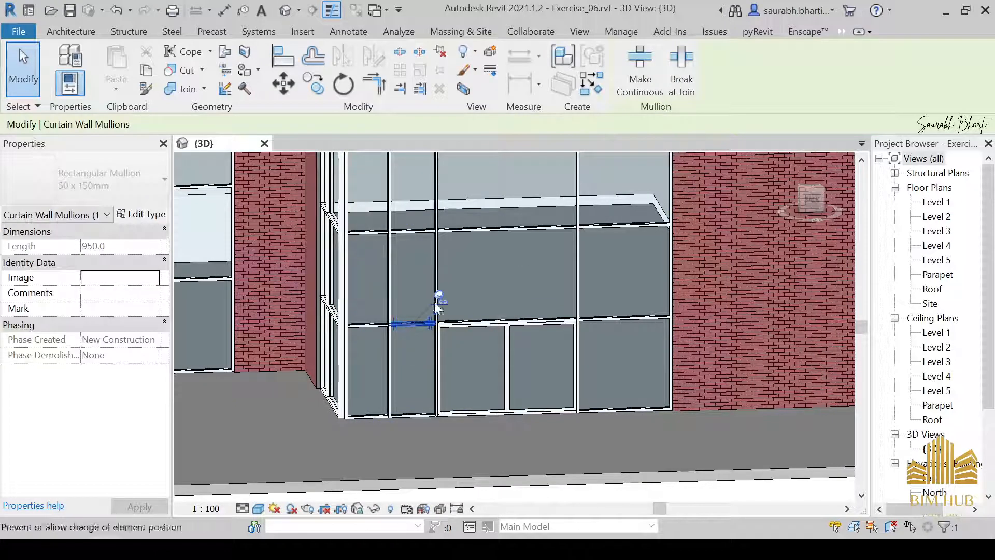
key(Escape)
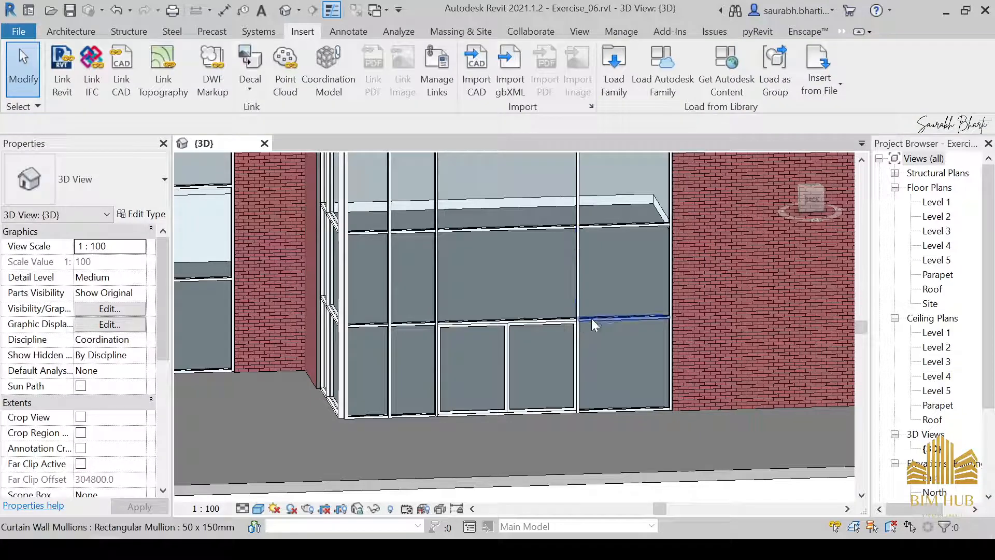
click(511, 322)
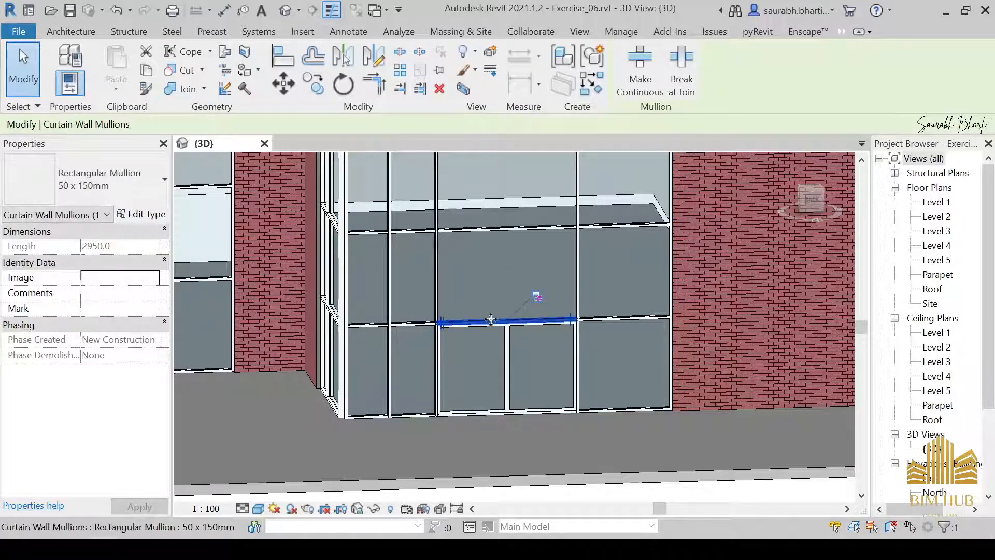
scroll(513, 296, up, 3)
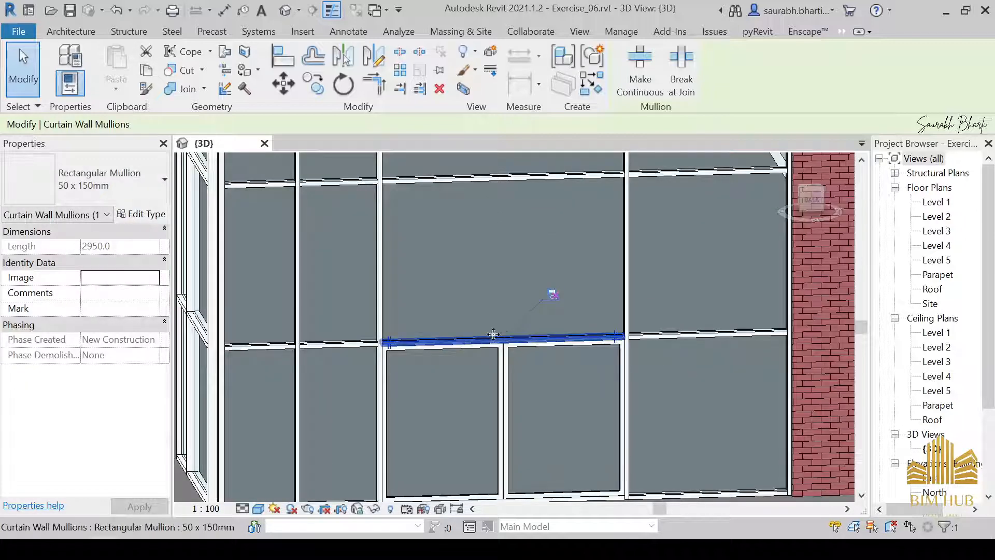
key(Escape)
click(500, 337)
key(Escape)
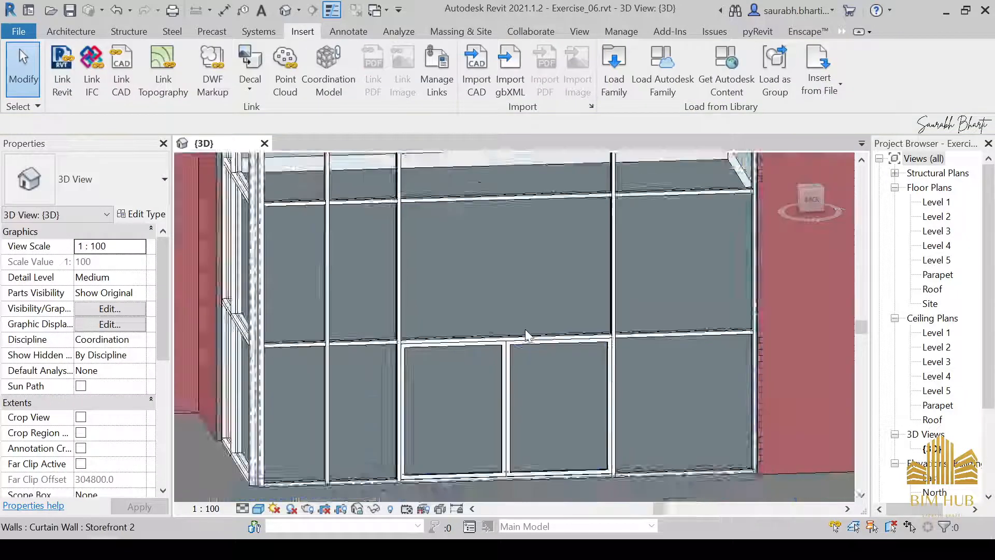
Delete the unpinned horizontal mullion above the double door.
scroll(494, 339, up, 4)
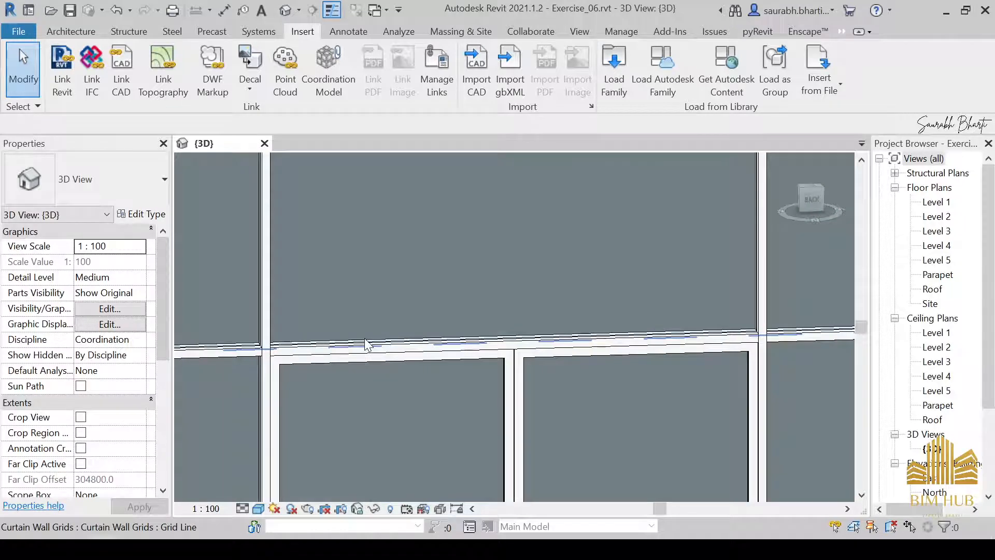
click(381, 331)
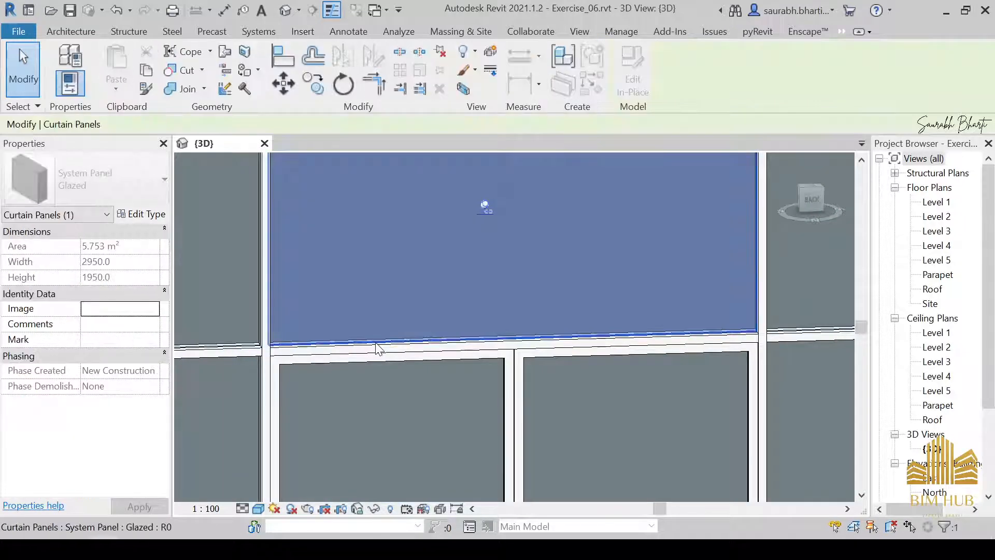
click(460, 333)
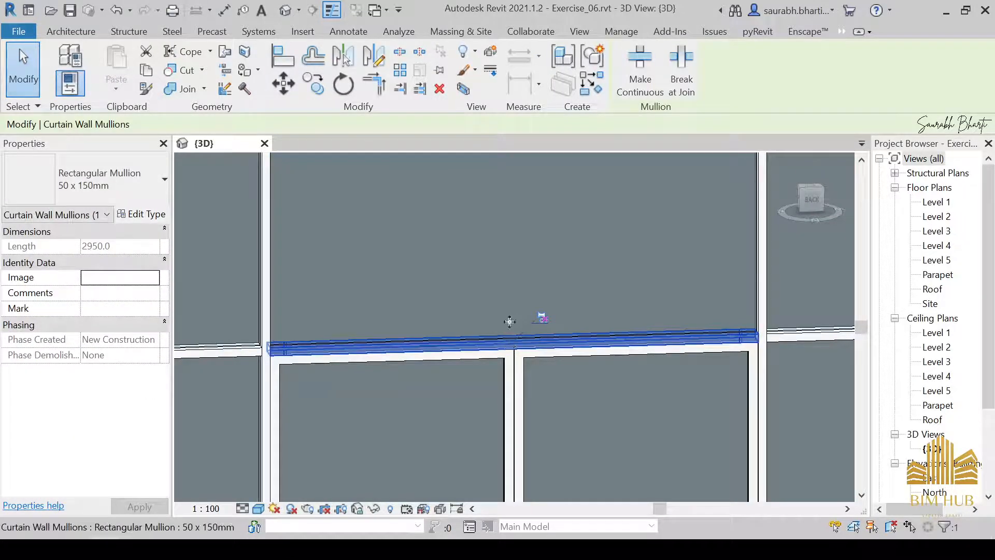
key(Escape)
scroll(500, 266, down, 3)
key(Escape)
scroll(502, 297, up, 5)
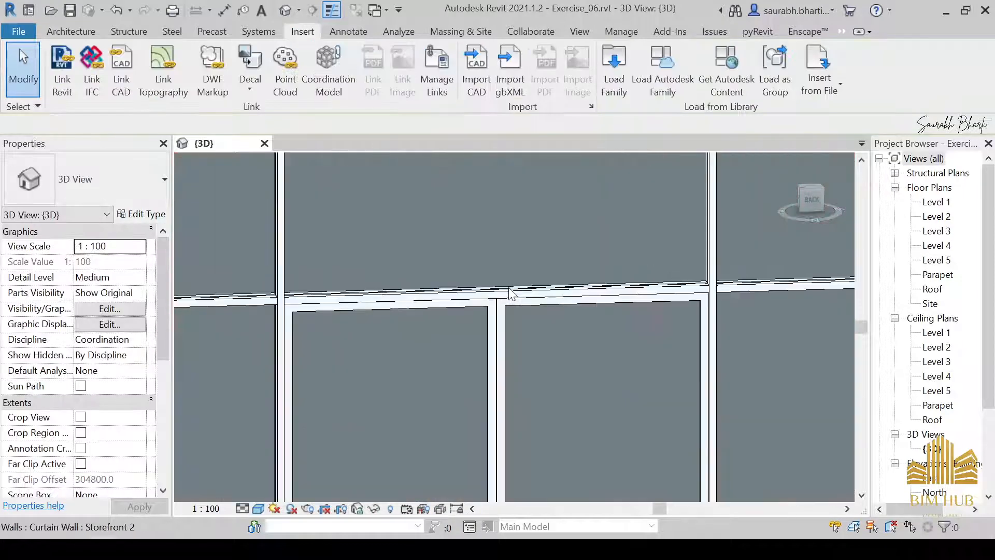
click(491, 297)
key(Escape)
click(482, 295)
scroll(480, 294, down, 2)
key(Escape)
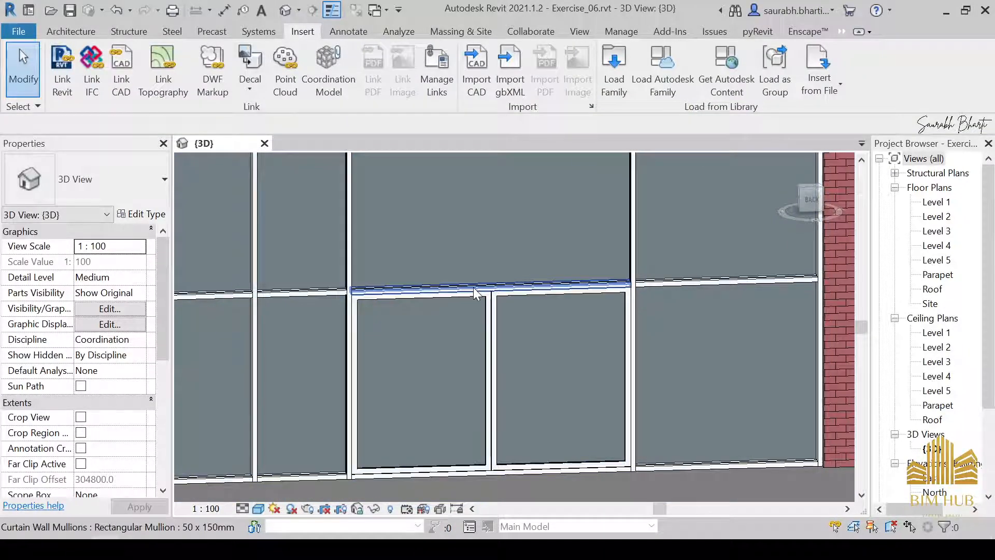
click(476, 294)
key(Escape)
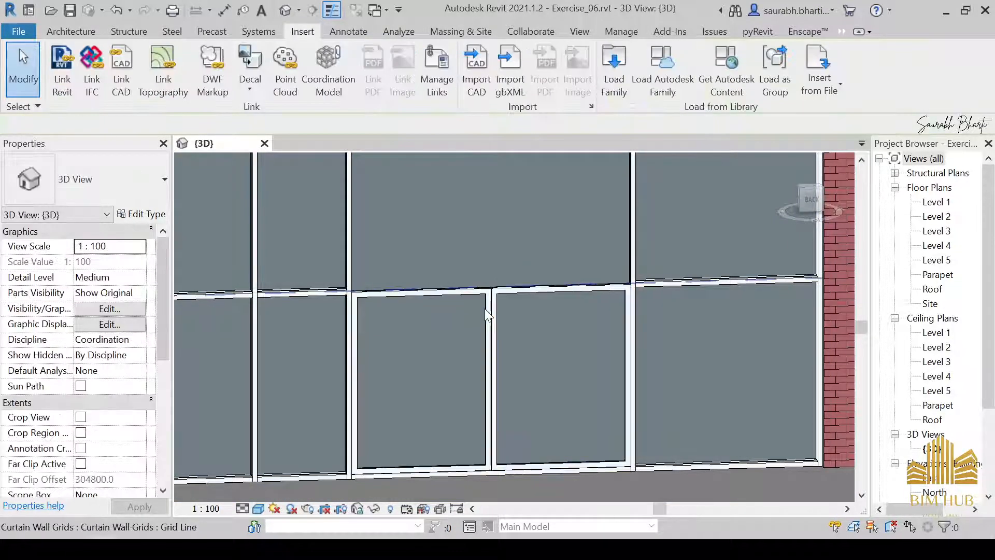
Inspect the horizontal curtain grid line above the double door and the properties of the door itself.
scroll(487, 314, down, 2)
click(491, 293)
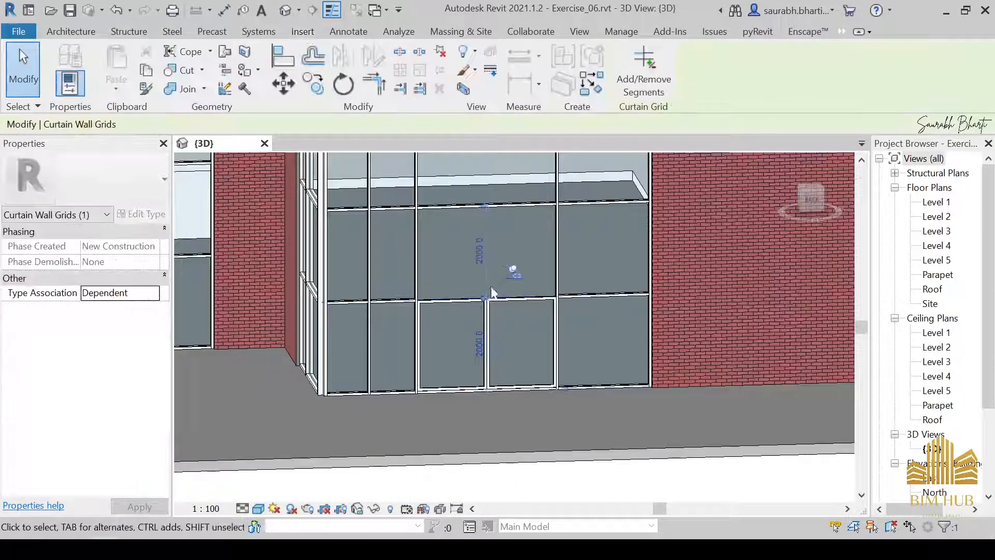
click(484, 342)
key(Escape)
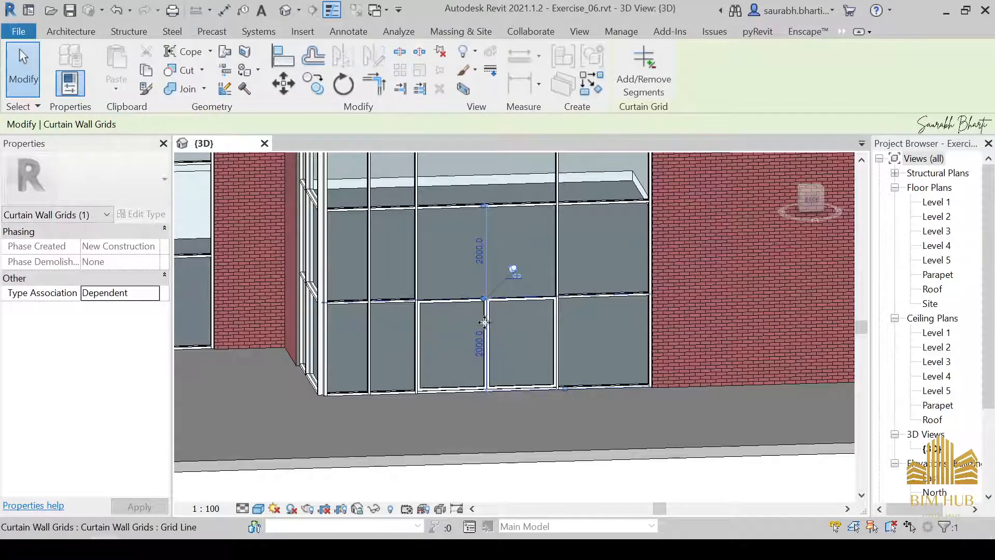
key(Escape)
click(488, 320)
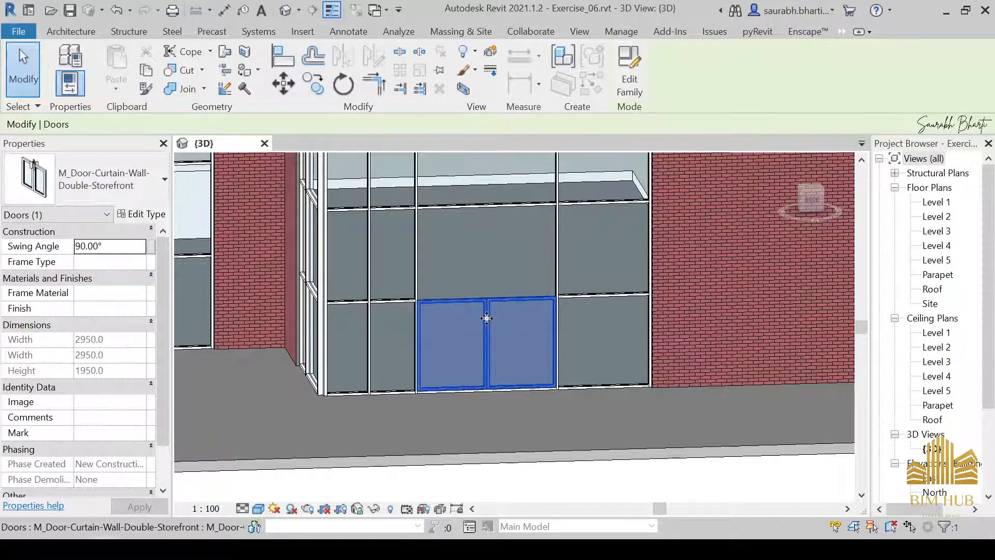
key(Escape)
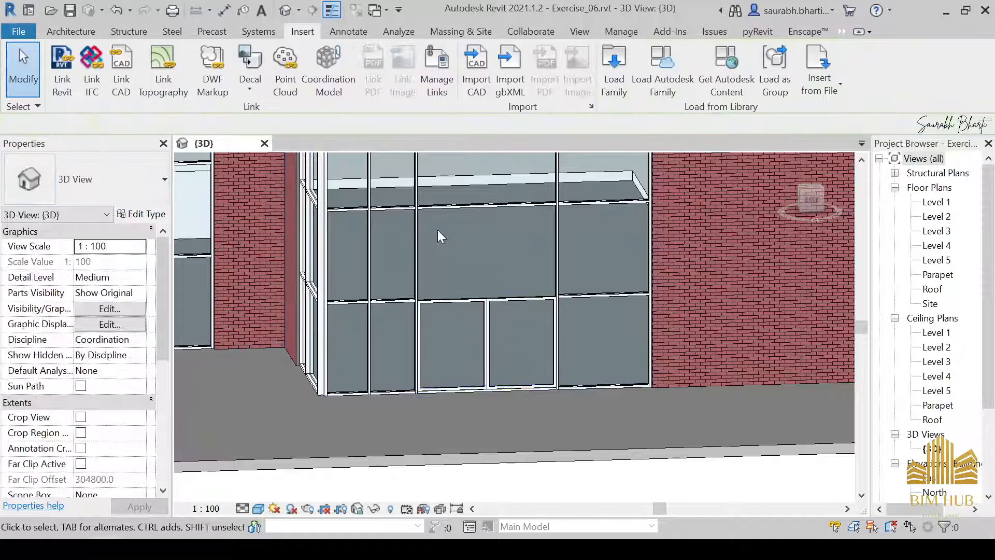
Undo the deletion of the mullion above the door and the move of the vertical grid line in the rear storefront.
key(Tab)
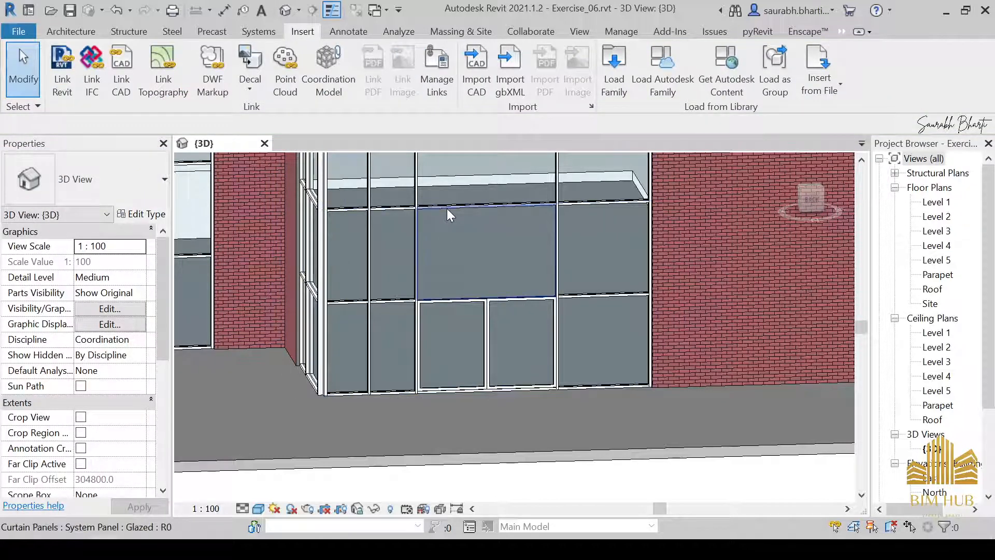
shift+middle_drag(517, 238, 498, 279)
scroll(500, 290, up, 4)
scroll(504, 312, down, 3)
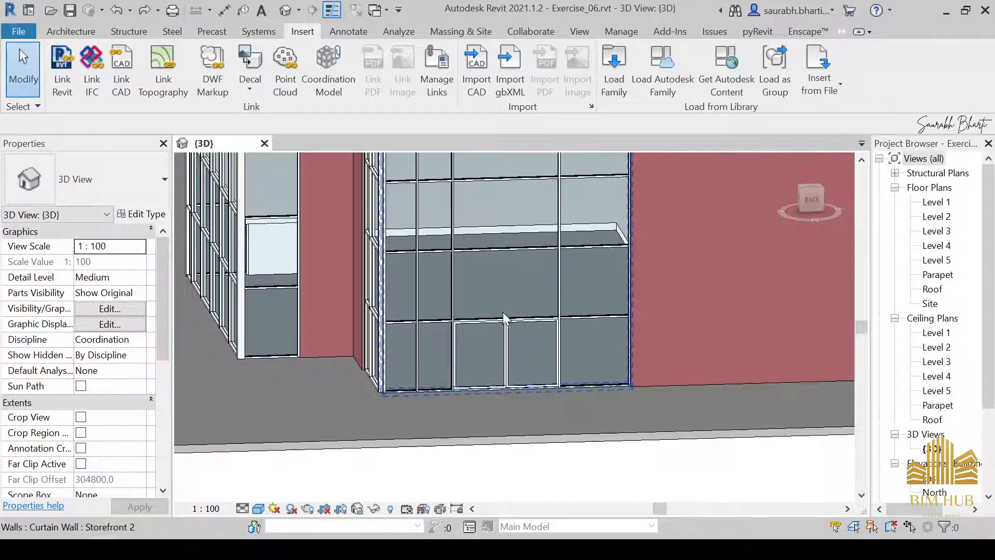
scroll(504, 300, up, 3)
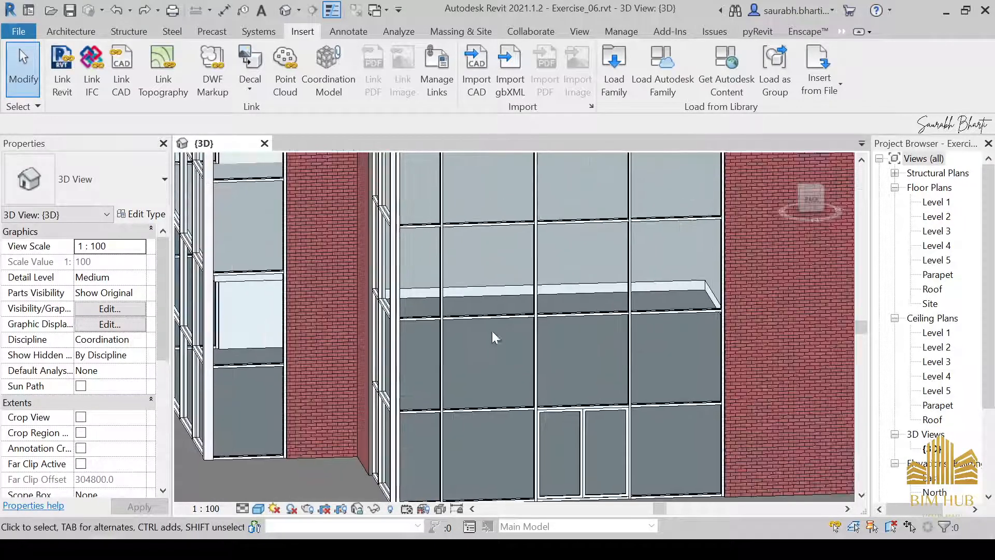
click(484, 314)
scroll(484, 314, up, 2)
key(Escape)
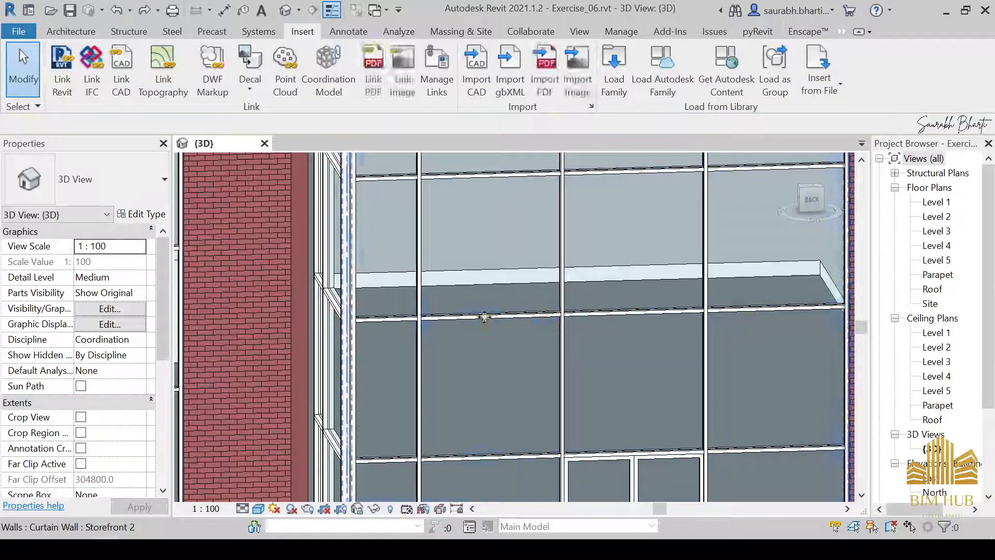
click(486, 315)
Unpin and delete the lowest interior horizontal mullion in the wider column of the two-column Storefront 2 wall on the building's right side.
scroll(483, 327, down, 4)
shift+middle_drag(589, 396, 437, 408)
click(436, 407)
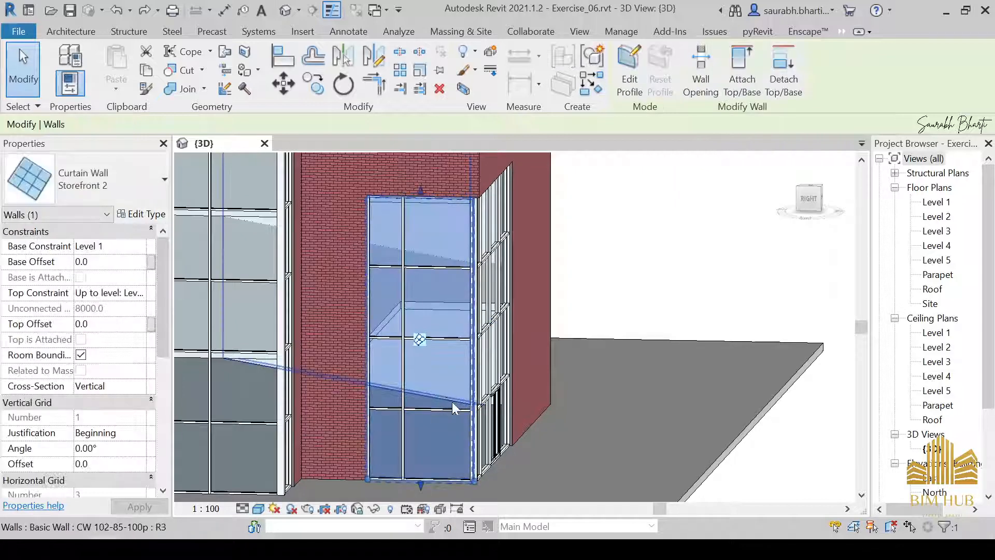
key(Escape)
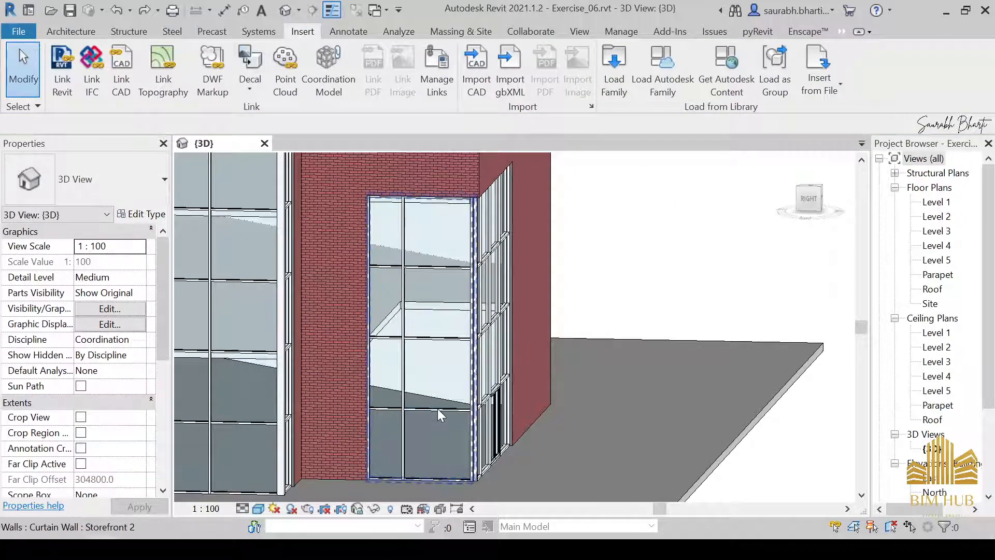
click(437, 409)
key(Escape)
click(437, 409)
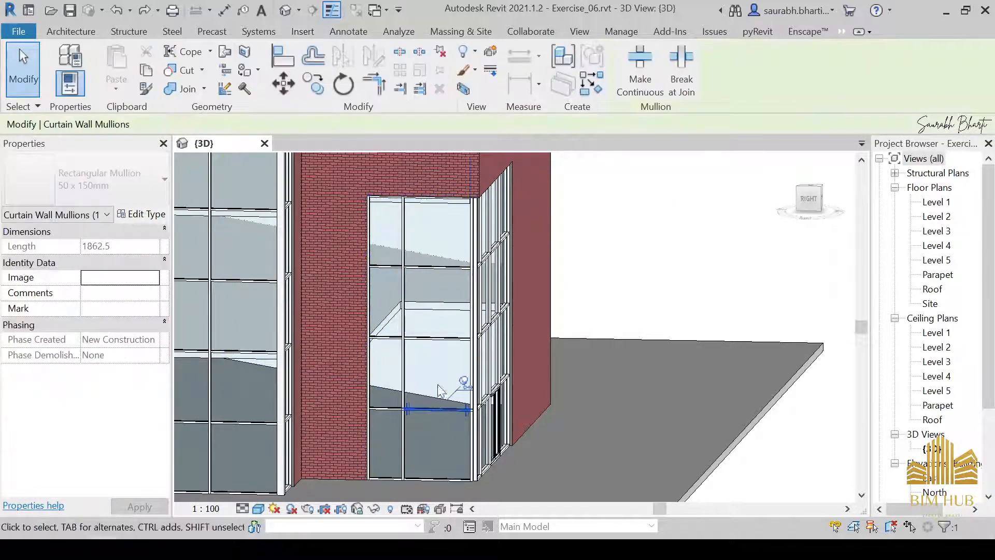
key(Escape)
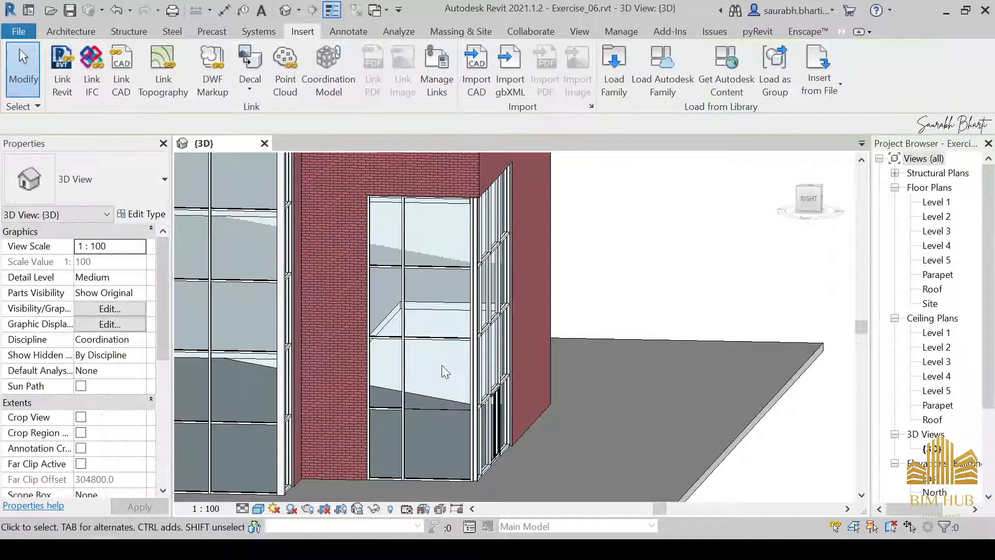
Unpin and delete the matching horizontal mullion in the narrower column of the two-column side storefront.
click(439, 410)
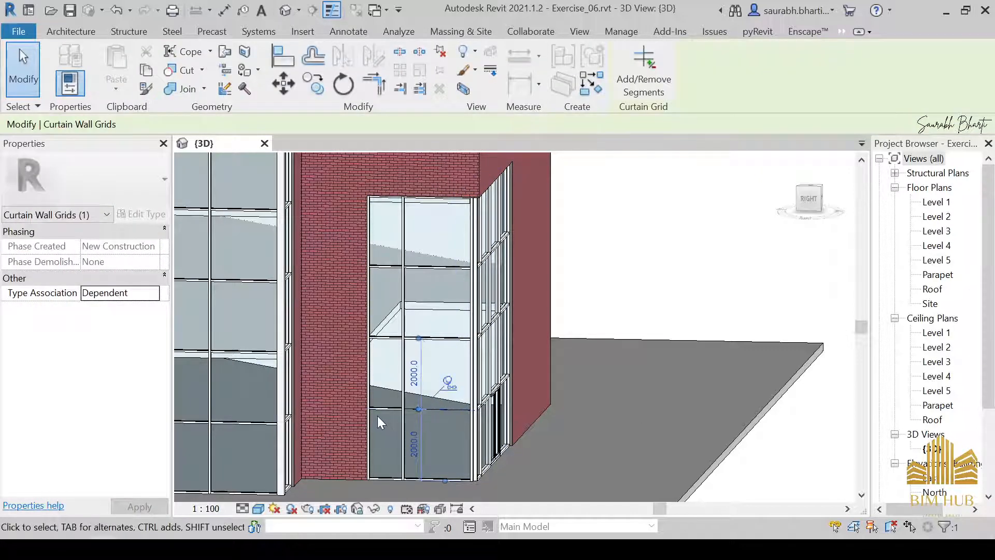
key(Escape)
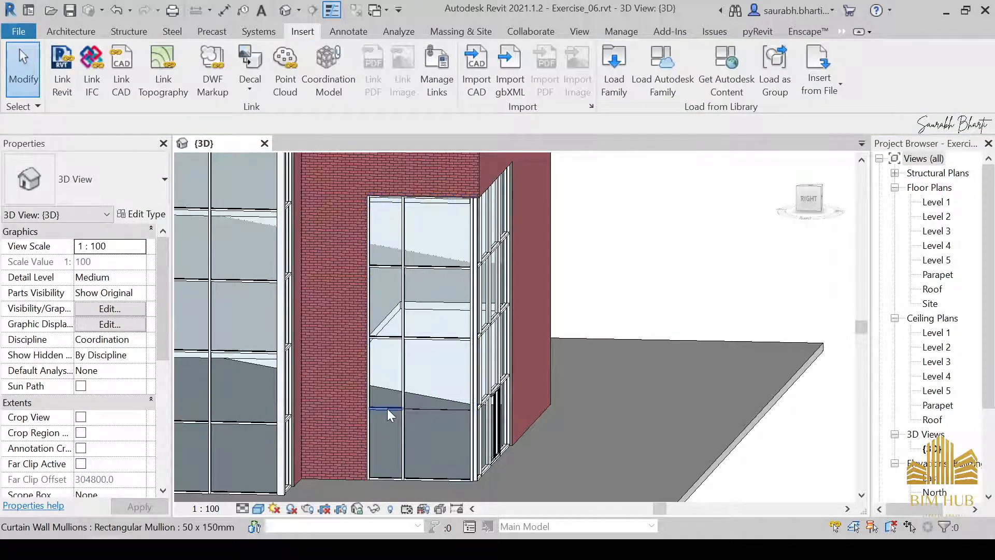
click(388, 409)
key(Escape)
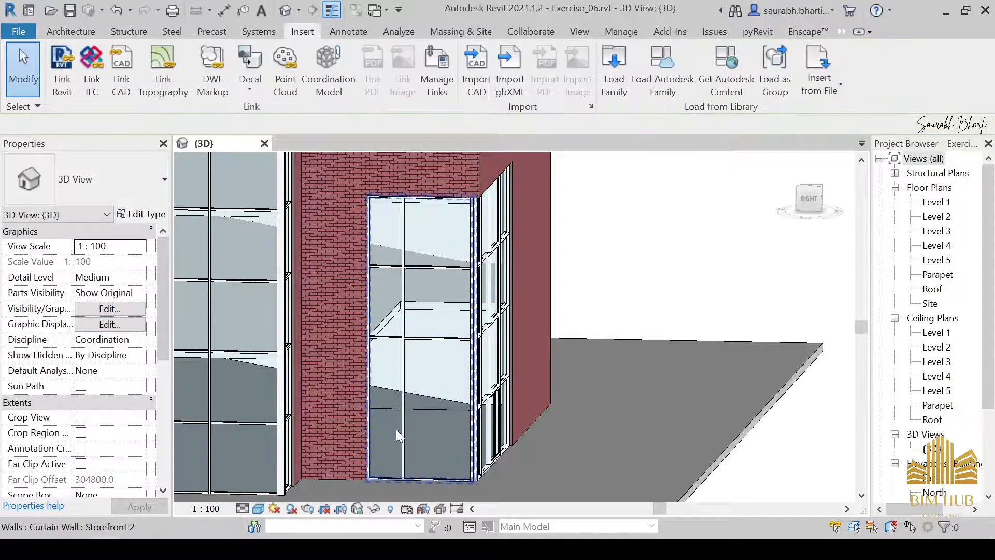
Unpin and delete the vertical mullions in the two lowest rows of the side storefront.
click(402, 422)
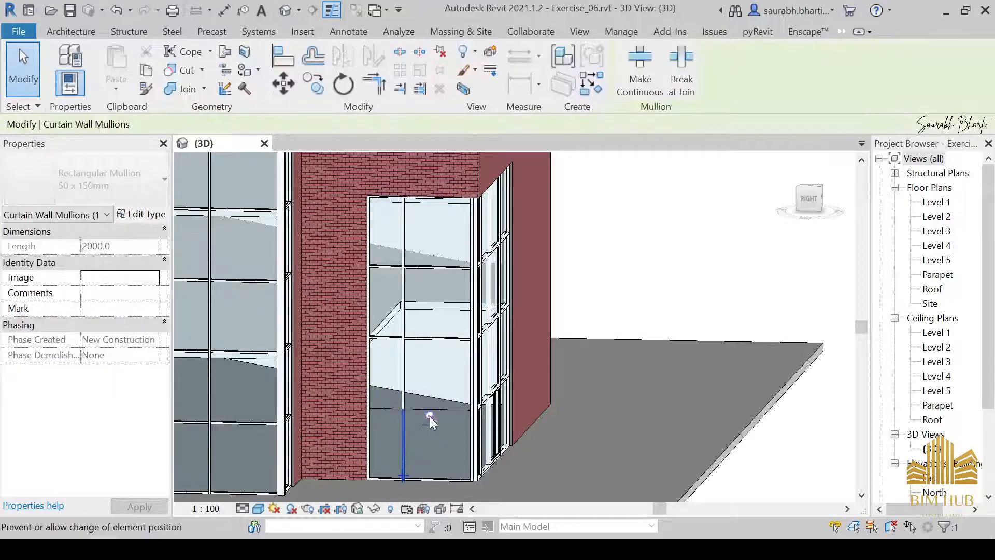
key(Escape)
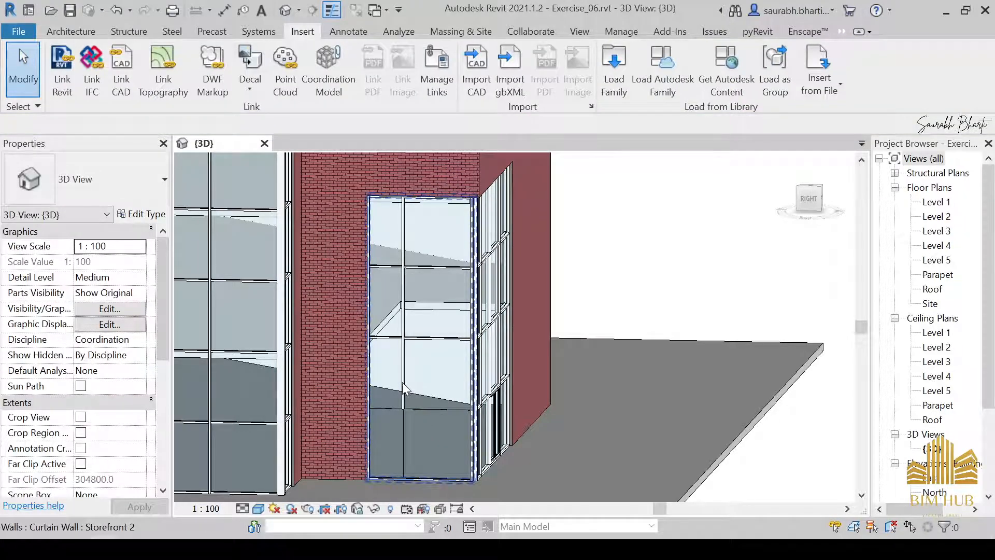
click(403, 384)
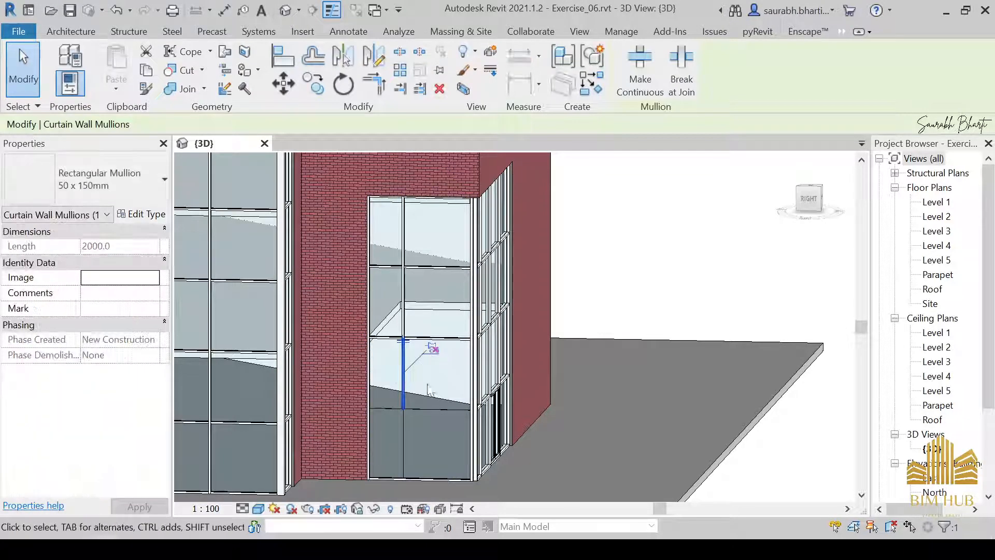
key(Escape)
Unpin the lowest horizontal curtain grid line of the side storefront.
click(428, 410)
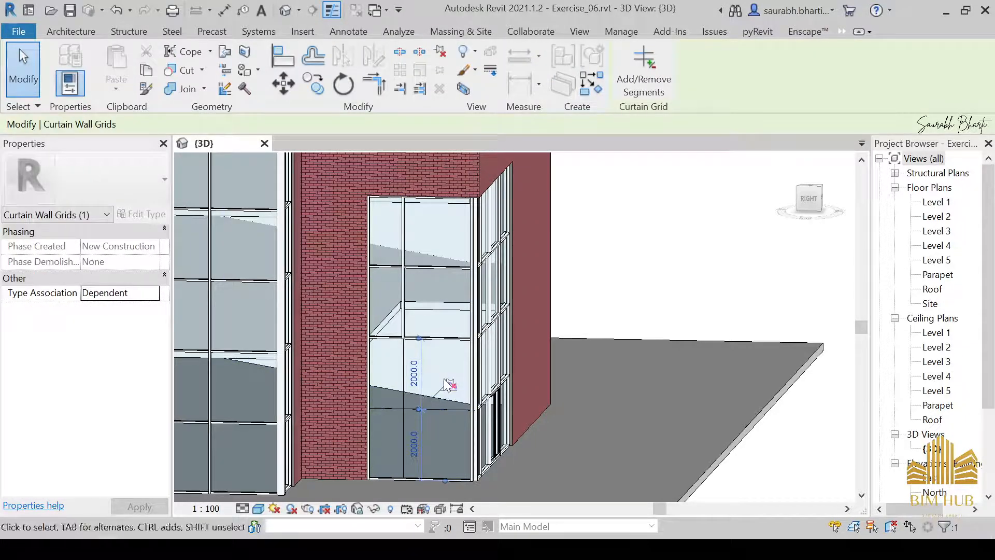
key(Escape)
click(432, 408)
key(Escape)
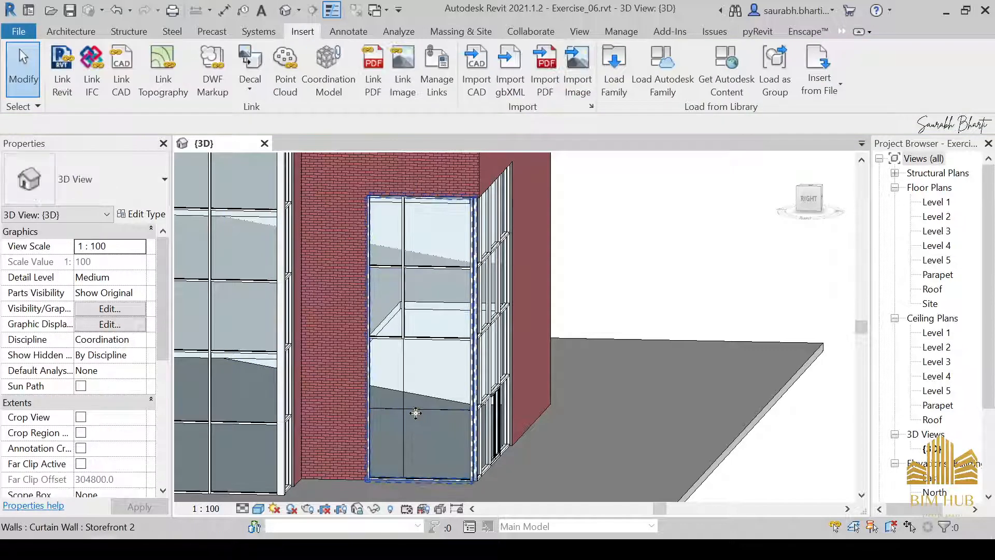
click(417, 409)
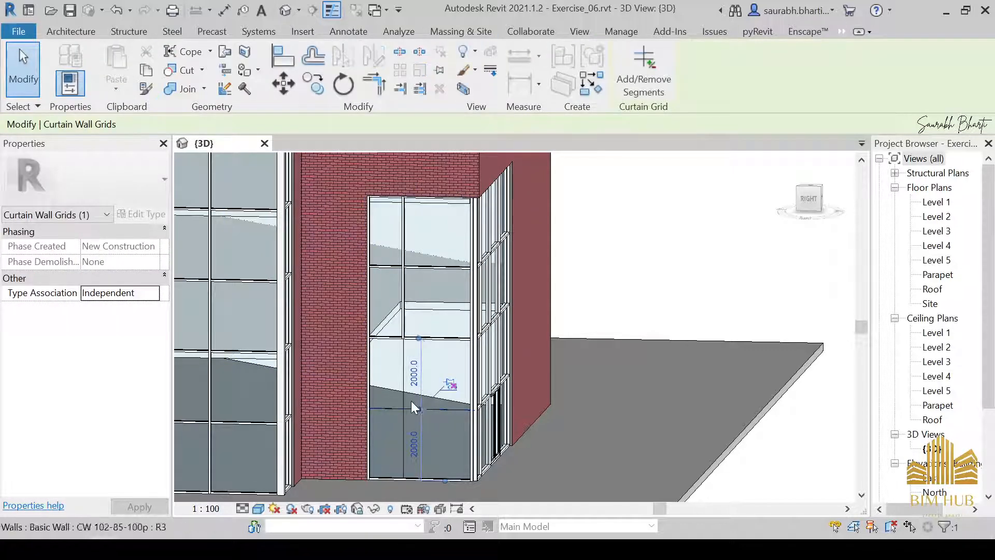
Set the lowest horizontal grid line's distance from the storefront base to 3000 mm and select the wider glazed panel below it.
click(413, 442)
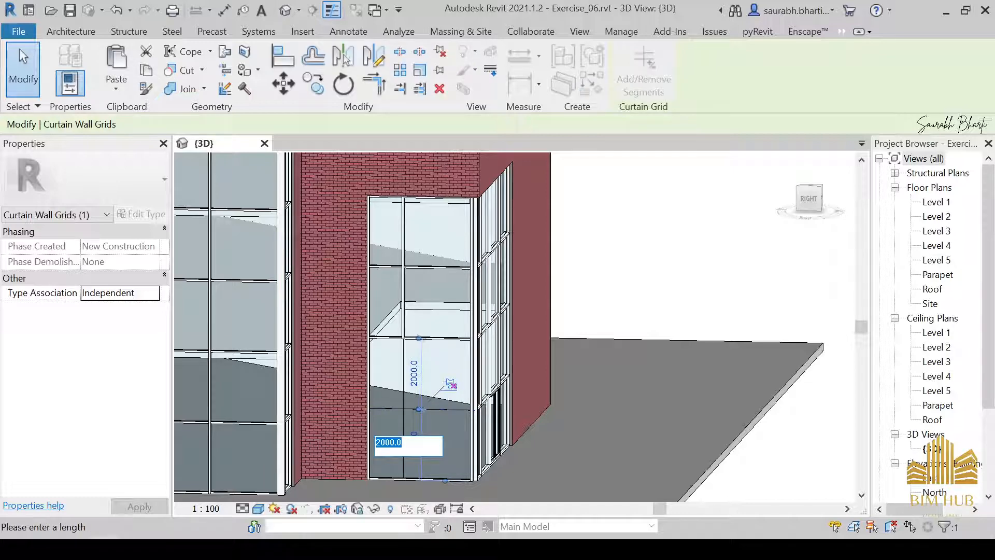
key(Return)
key(Escape)
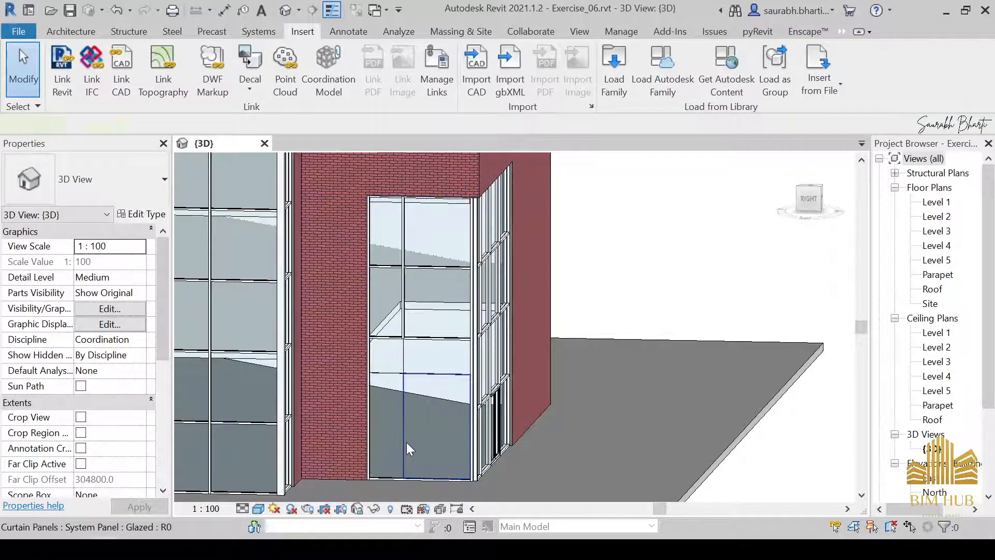
click(406, 443)
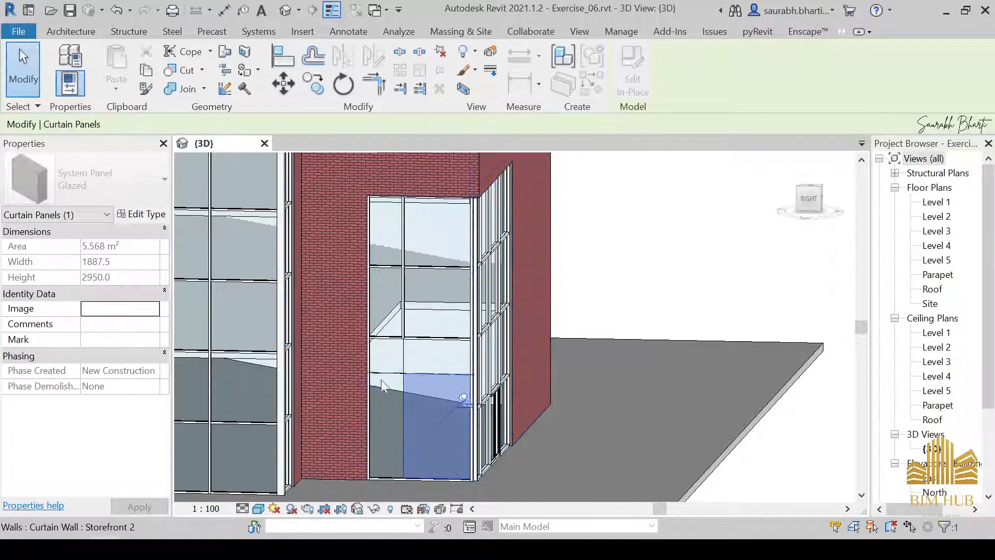
Change the selected wide ground-level glazed panel of the side storefront to the M_Door-Curtain-Wall-Double-Storefront type.
click(86, 179)
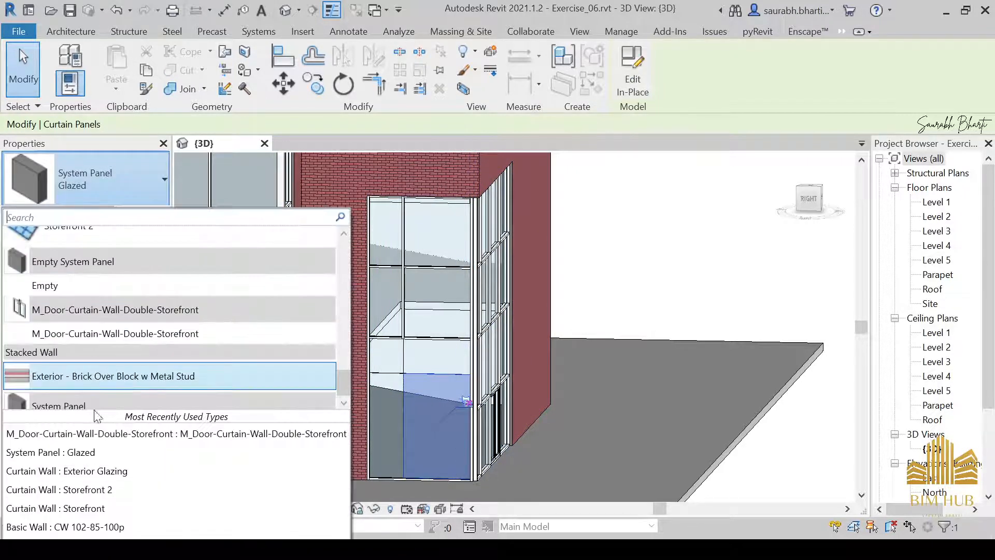
click(110, 333)
key(Escape)
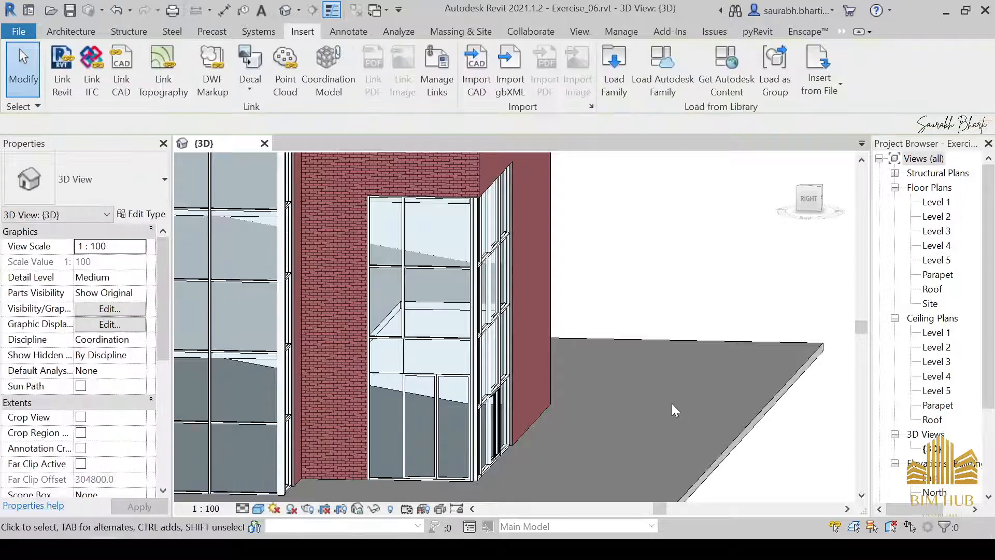
Examine the side storefront's new double door and lowest grid line, along with the adjoining rear storefront, from several angles.
shift+middle_drag(672, 403, 676, 432)
scroll(429, 384, up, 1)
click(398, 379)
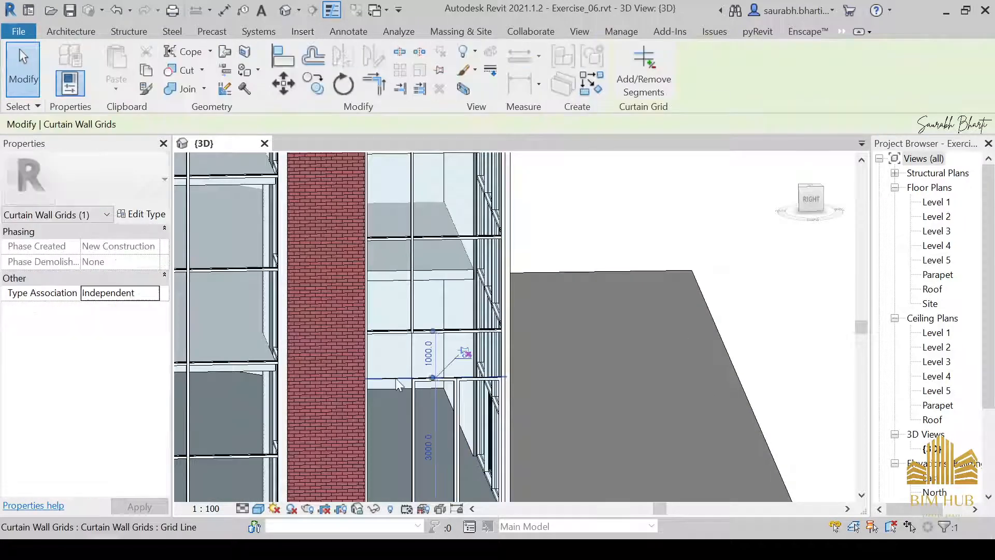
scroll(465, 363, down, 5)
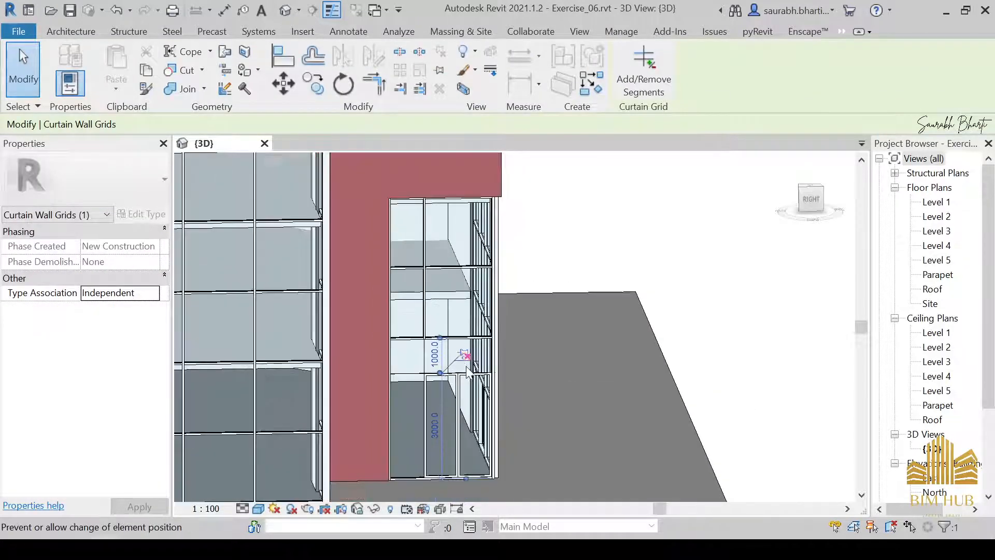
shift+middle_drag(570, 382, 596, 396)
scroll(567, 308, up, 3)
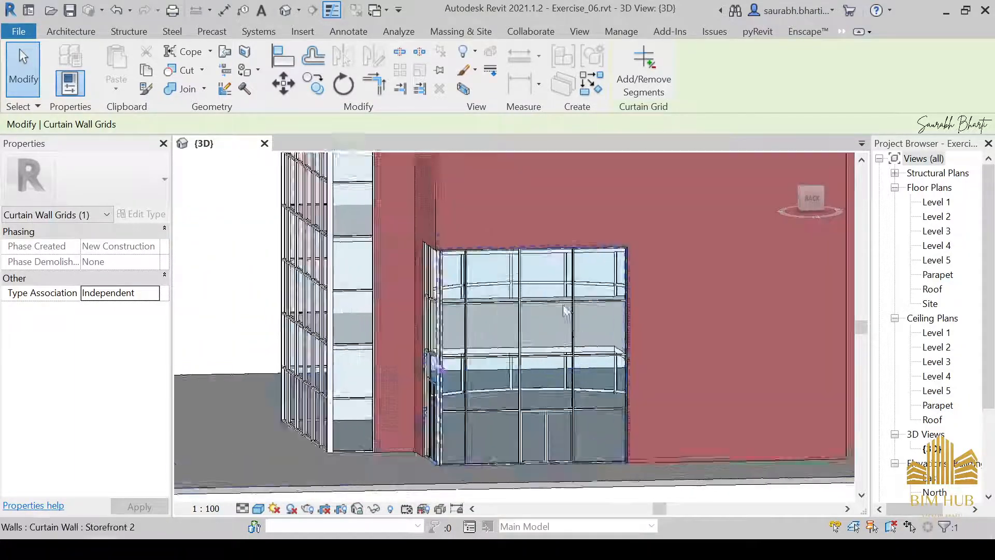
key(Escape)
scroll(426, 341, down, 2)
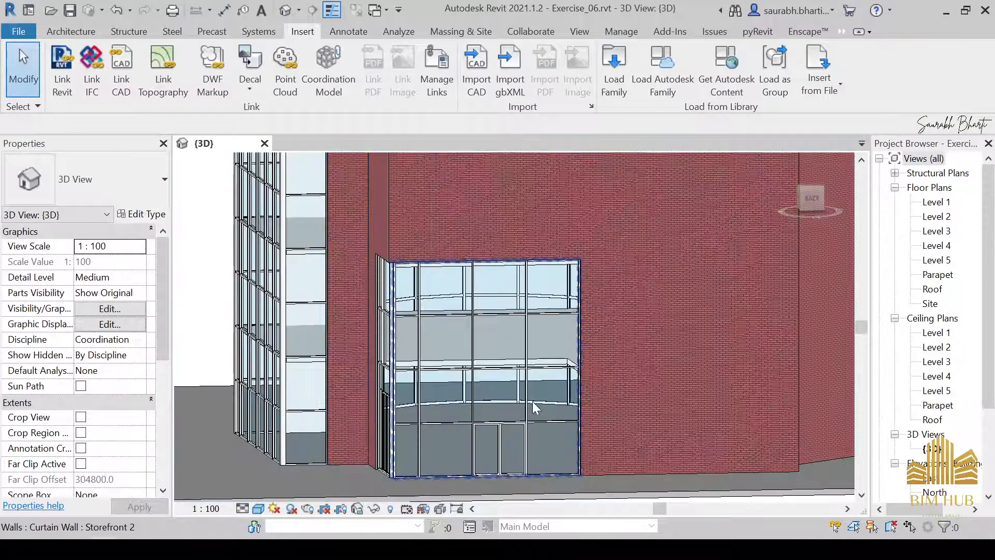
shift+middle_drag(465, 439, 628, 454)
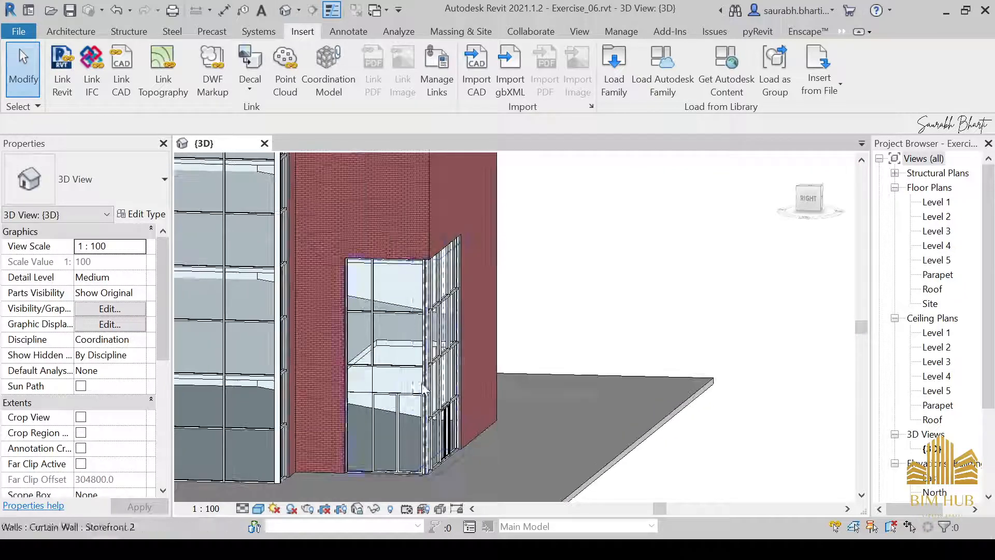
scroll(428, 400, up, 1)
shift+middle_drag(375, 442, 425, 432)
scroll(380, 383, down, 2)
shift+middle_drag(377, 404, 399, 406)
scroll(392, 398, up, 2)
scroll(337, 396, up, 2)
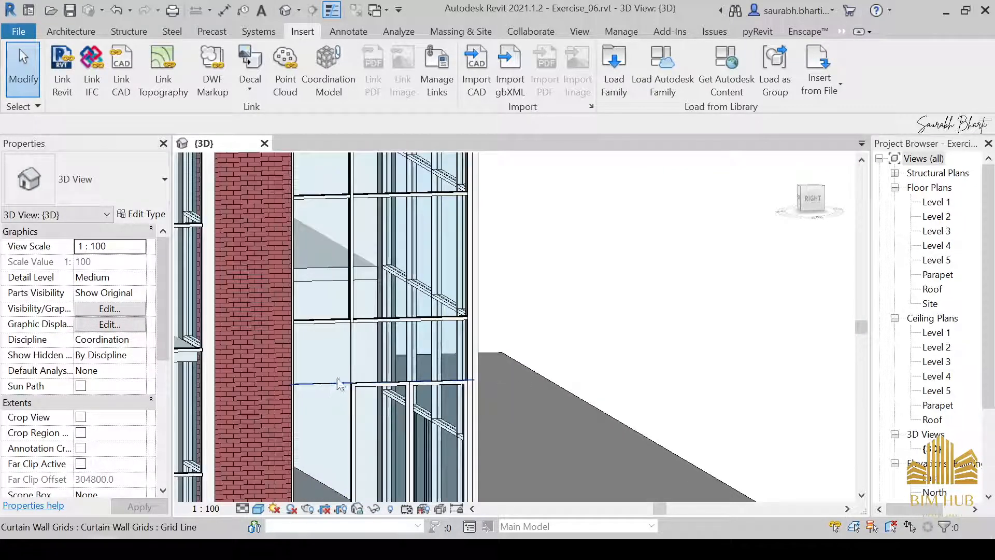
click(331, 386)
scroll(340, 389, down, 3)
shift+middle_drag(358, 401, 485, 406)
scroll(473, 407, up, 2)
scroll(482, 405, down, 4)
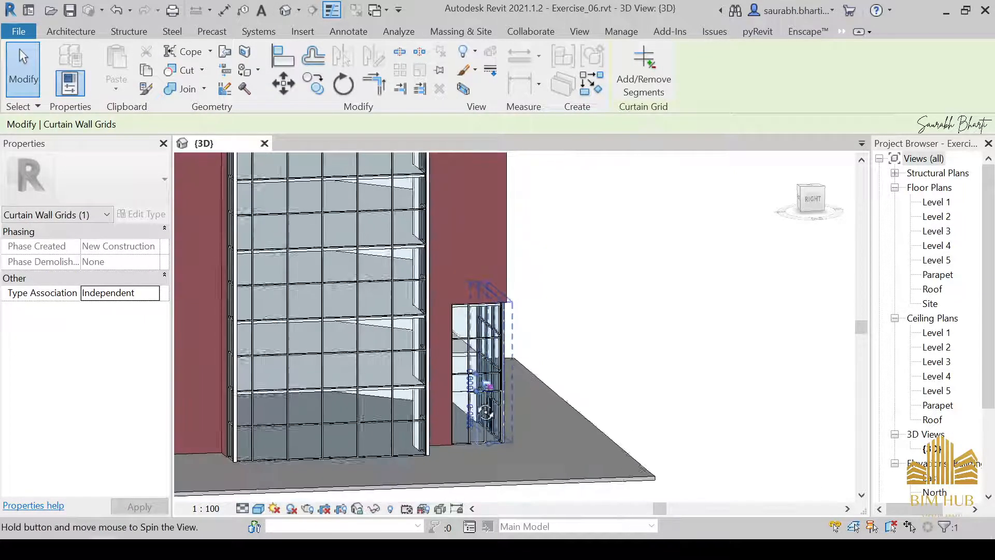
Check the types available for the third glazed panel in the top row of the large Storefront curtain wall.
click(814, 201)
scroll(283, 286, down, 3)
middle_drag(291, 288, 556, 388)
scroll(396, 336, down, 5)
middle_drag(448, 245, 478, 335)
scroll(453, 268, down, 2)
scroll(450, 259, up, 2)
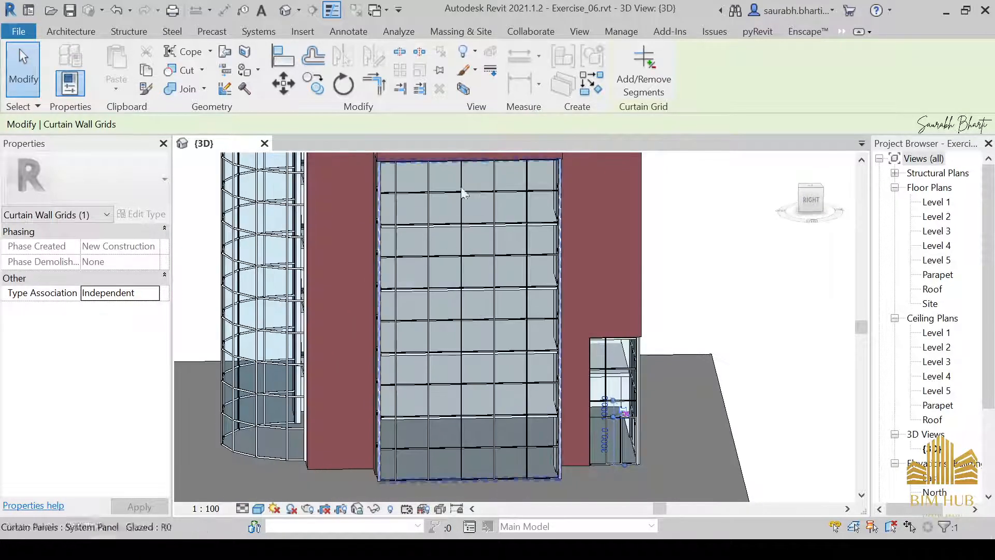
key(Tab)
key(Tab)
click(434, 164)
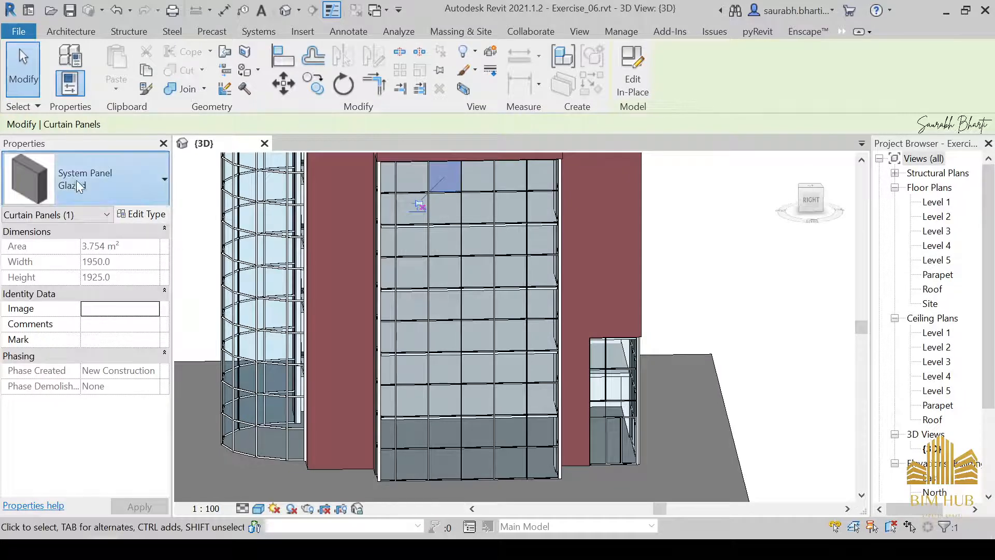
click(79, 187)
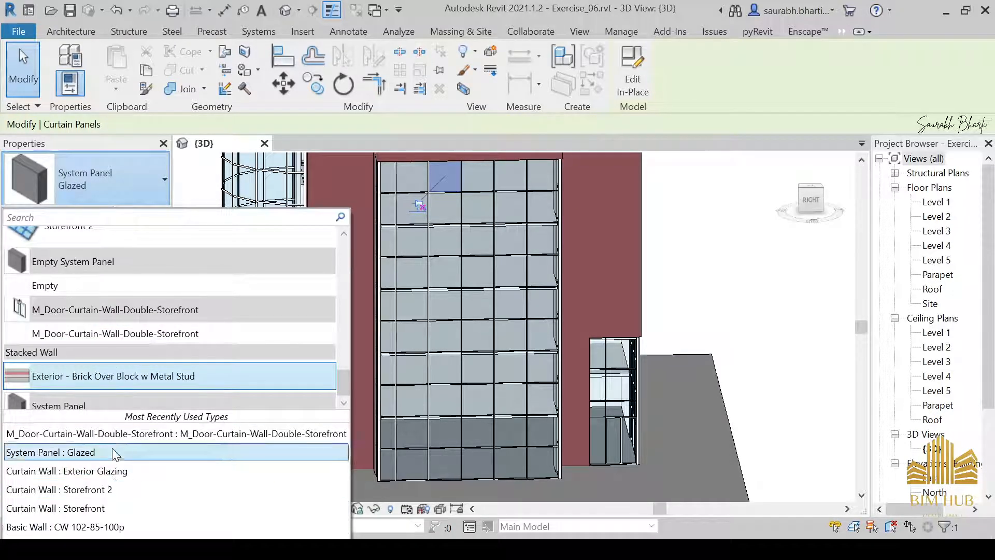
scroll(245, 237, up, 1)
click(112, 175)
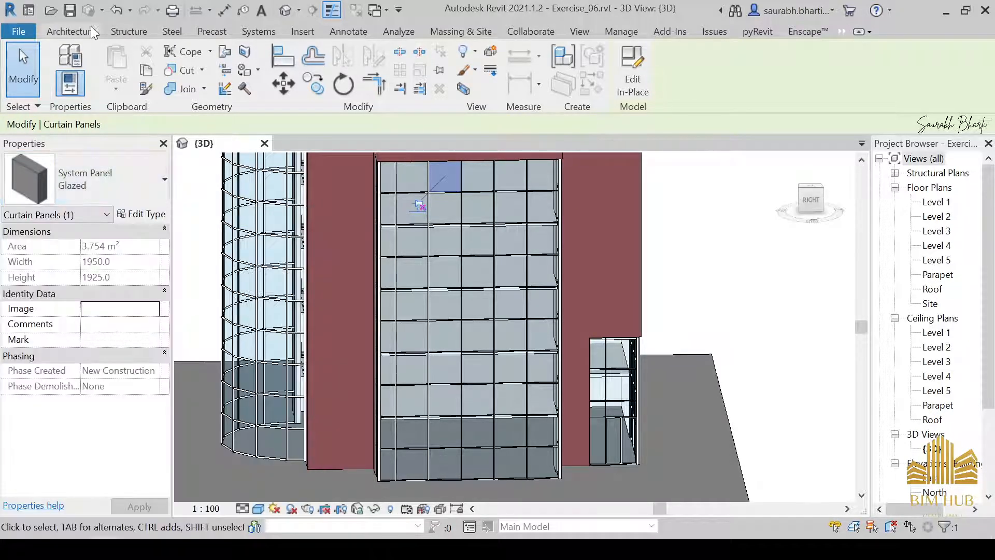
click(311, 33)
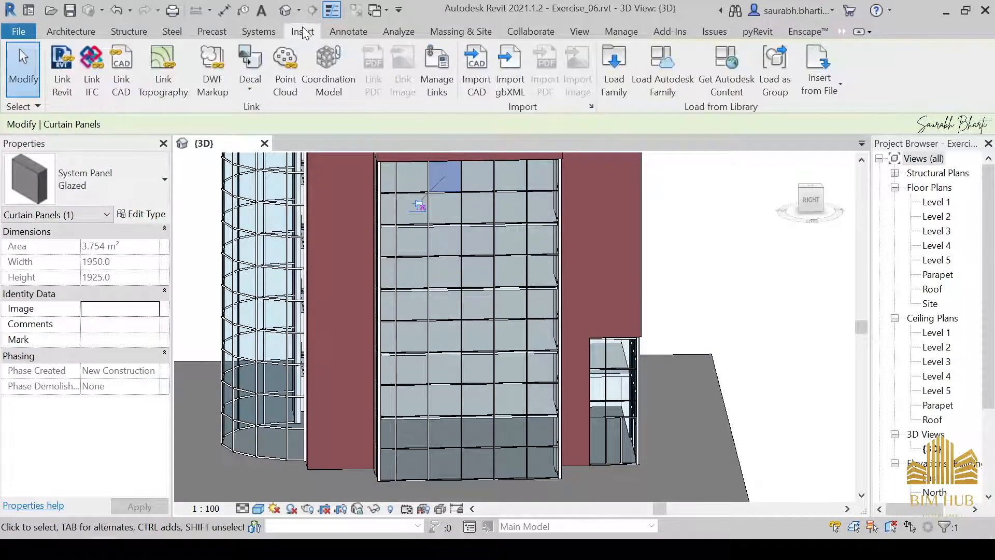
click(672, 66)
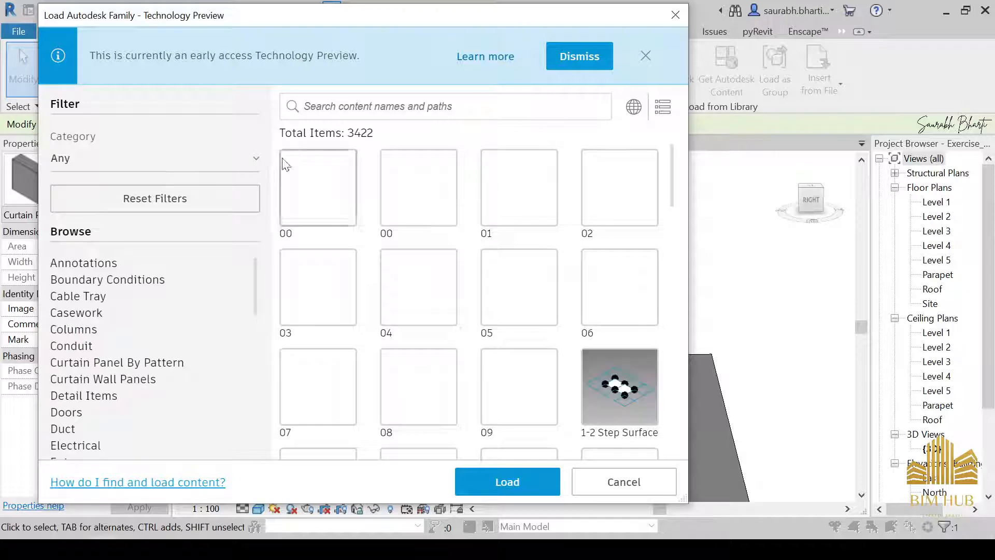
scroll(103, 392, down, 5)
scroll(76, 355, down, 3)
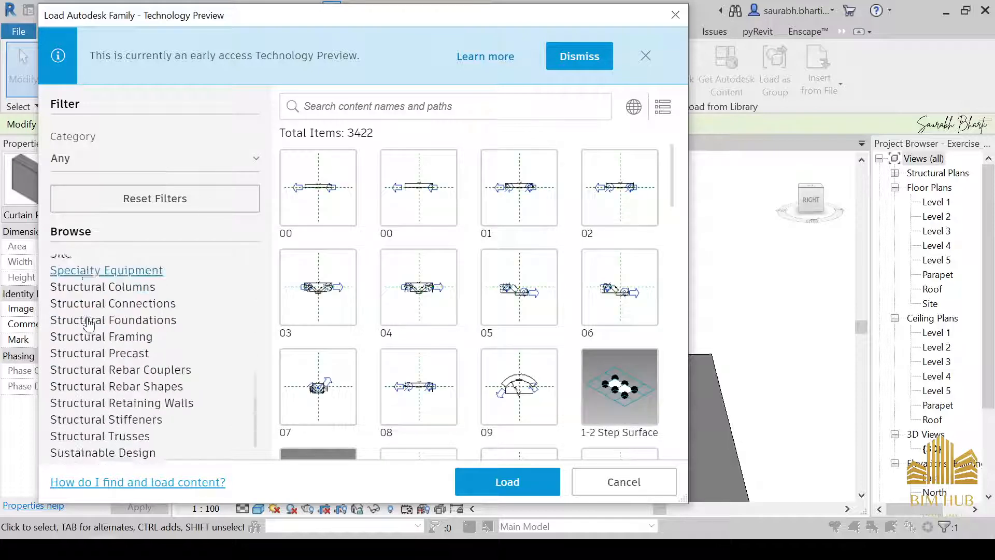
click(92, 459)
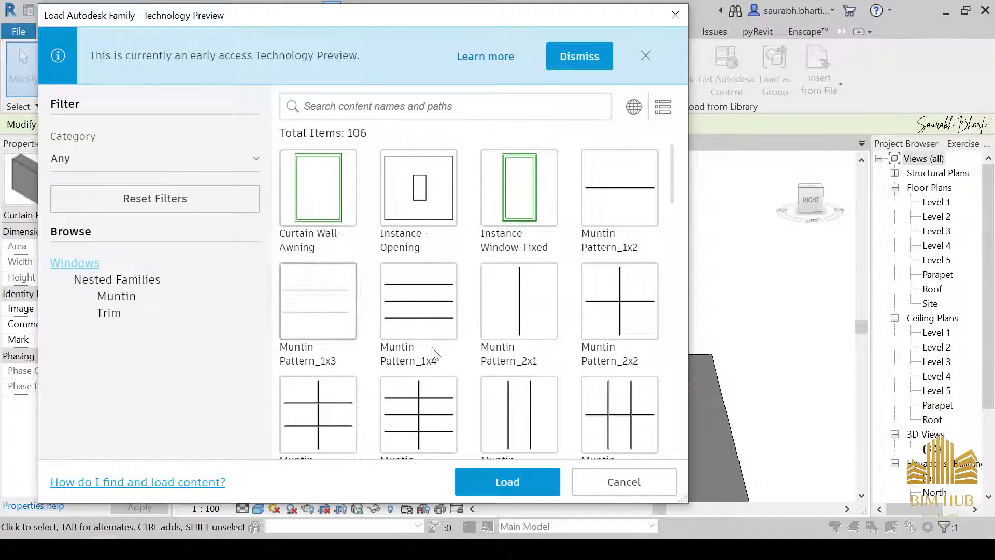
click(640, 479)
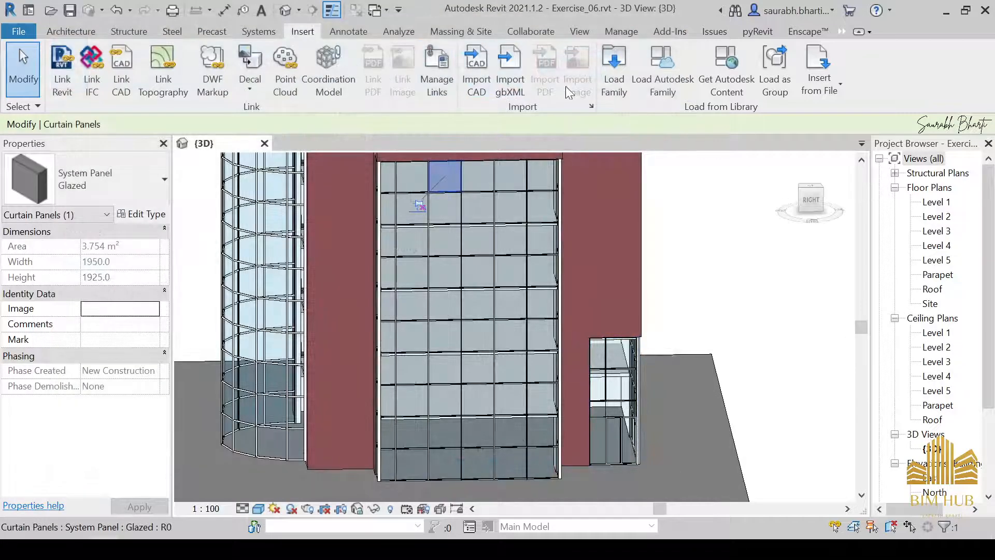
Load the M_Curtain Wall-Awning.rfa window family from the Windows folder of the English library.
click(615, 78)
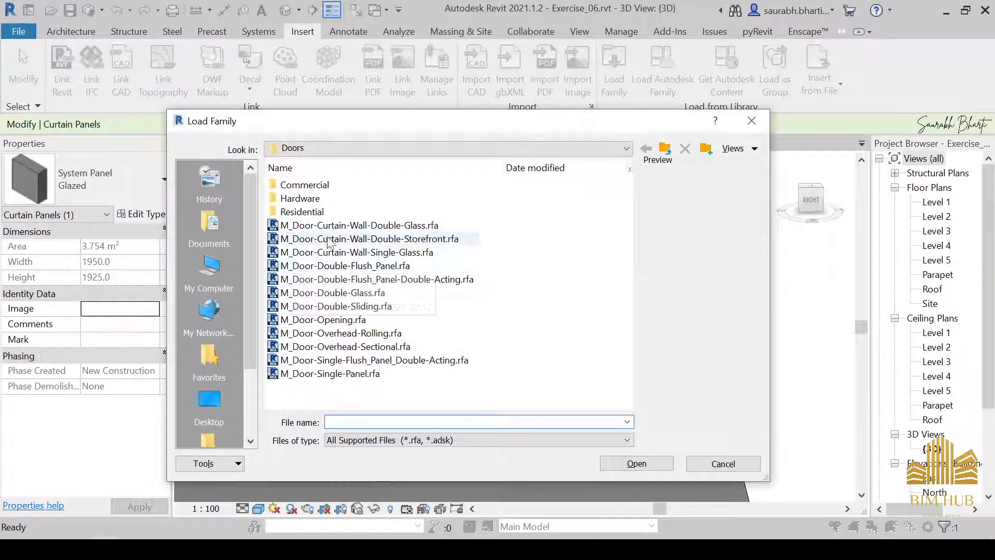
click(320, 149)
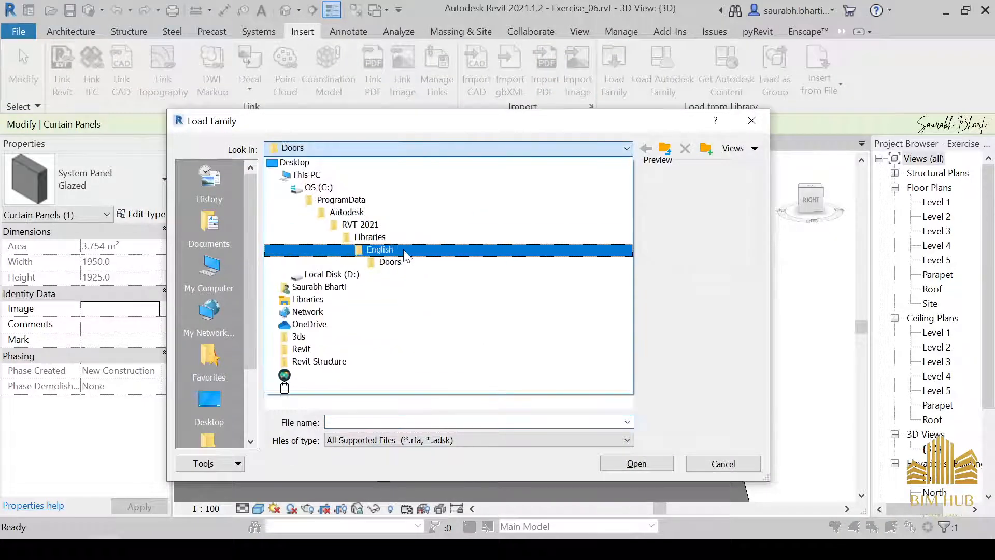
click(376, 252)
scroll(399, 321, down, 2)
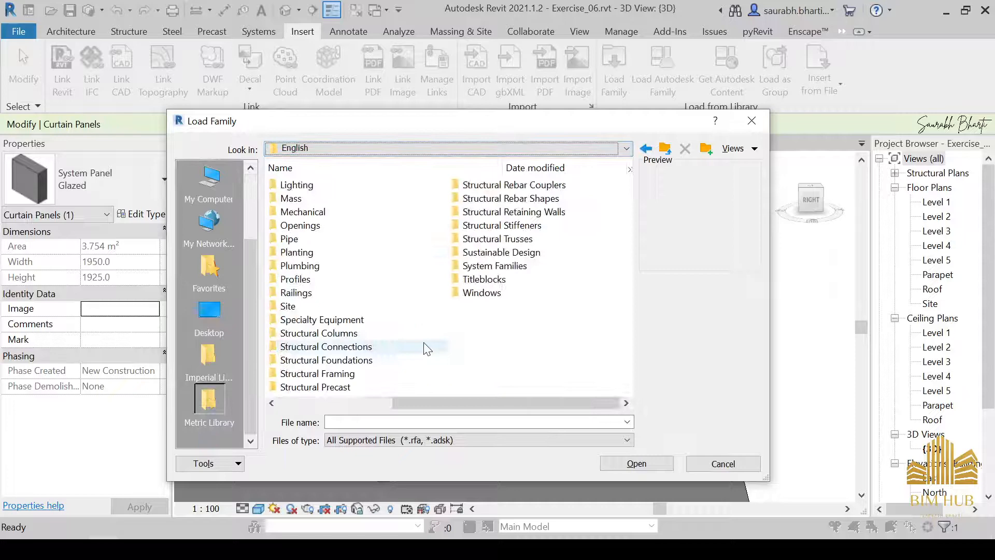
double_click(487, 293)
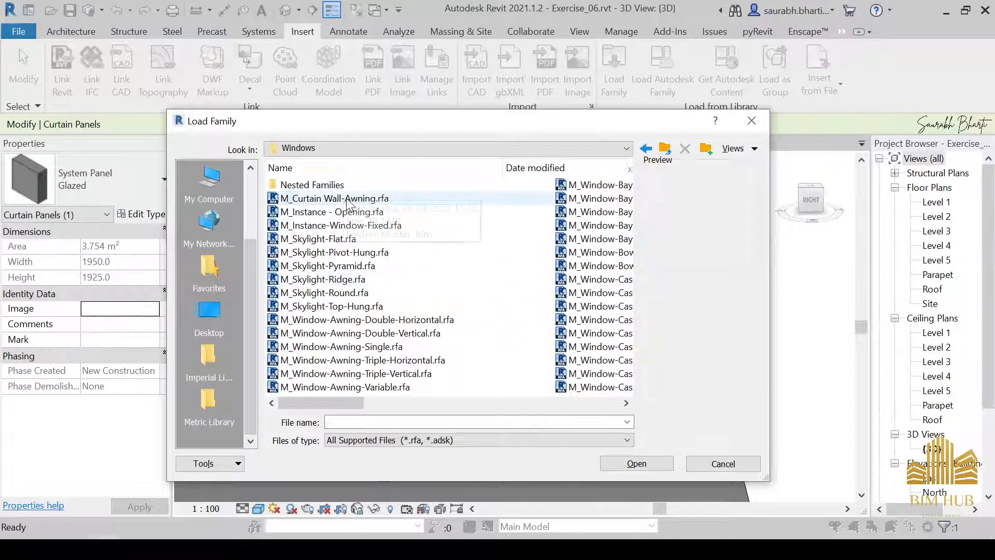
click(305, 203)
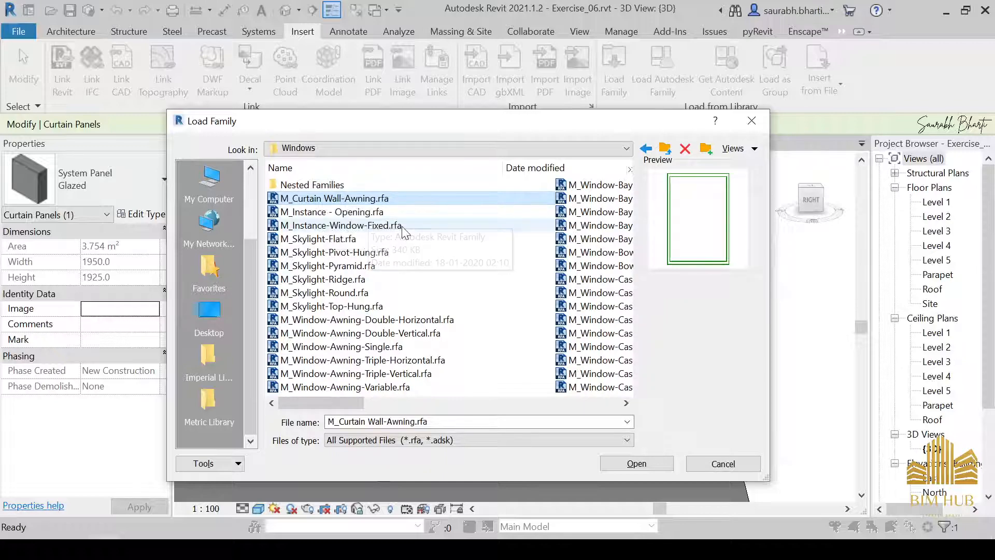
scroll(401, 231, down, 4)
scroll(398, 236, up, 4)
scroll(392, 233, down, 5)
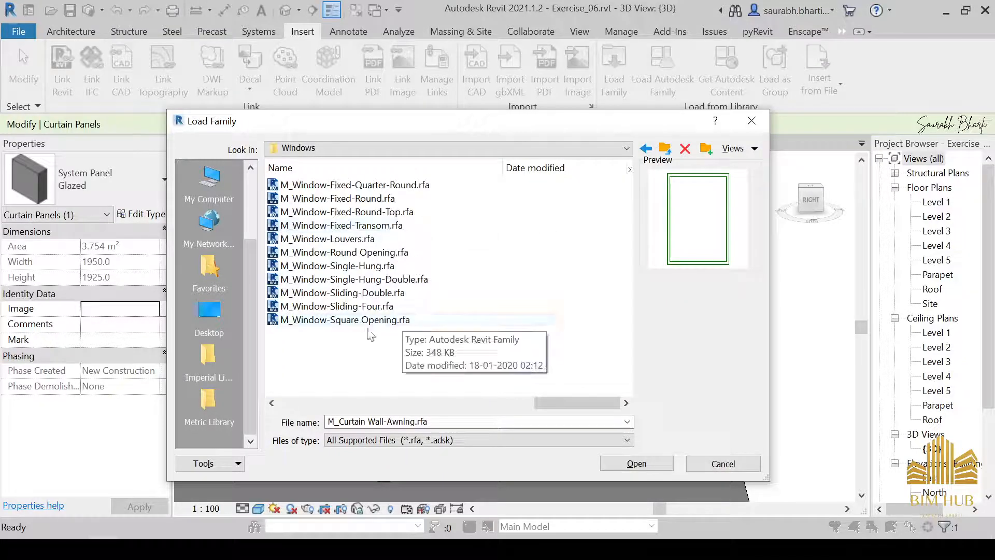
scroll(344, 282, up, 5)
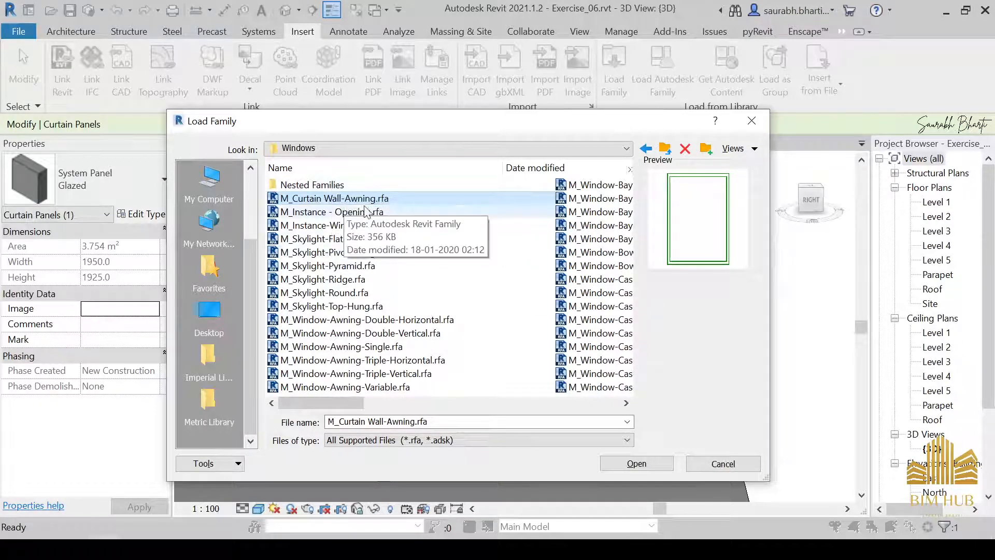
click(637, 463)
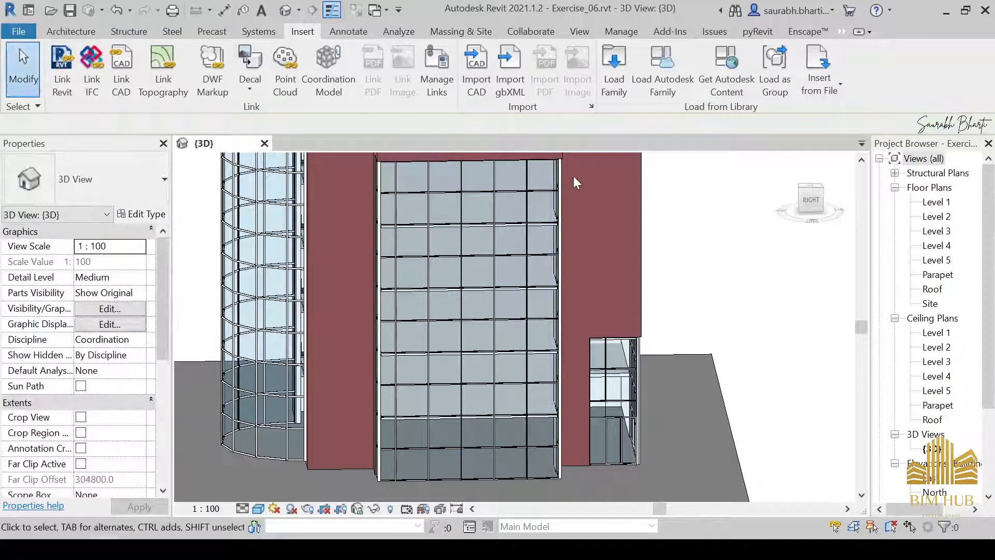
Change the third glazed panel in the top row of the large Storefront curtain wall to M_Curtain Wall-Awning.
scroll(422, 169, up, 5)
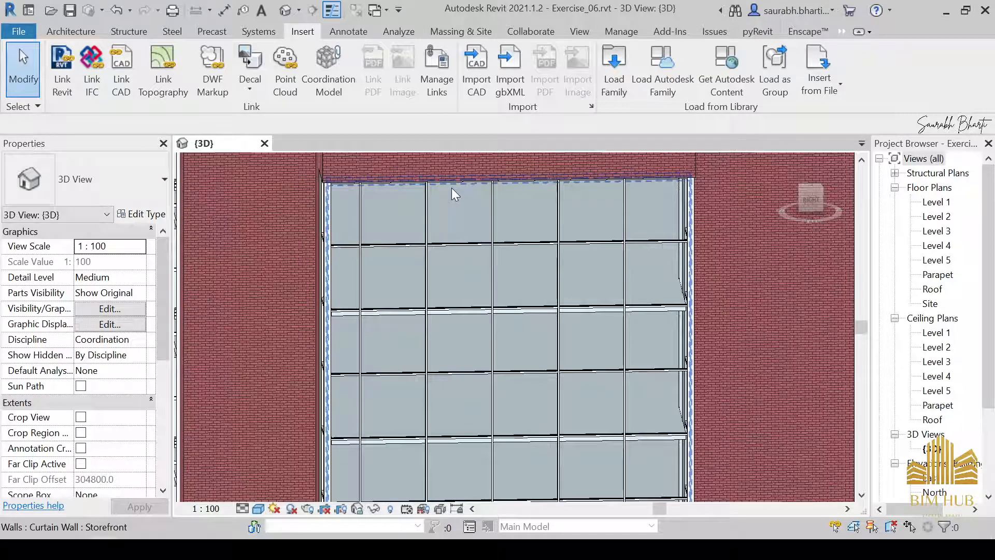
key(Tab)
key(Tab)
click(450, 192)
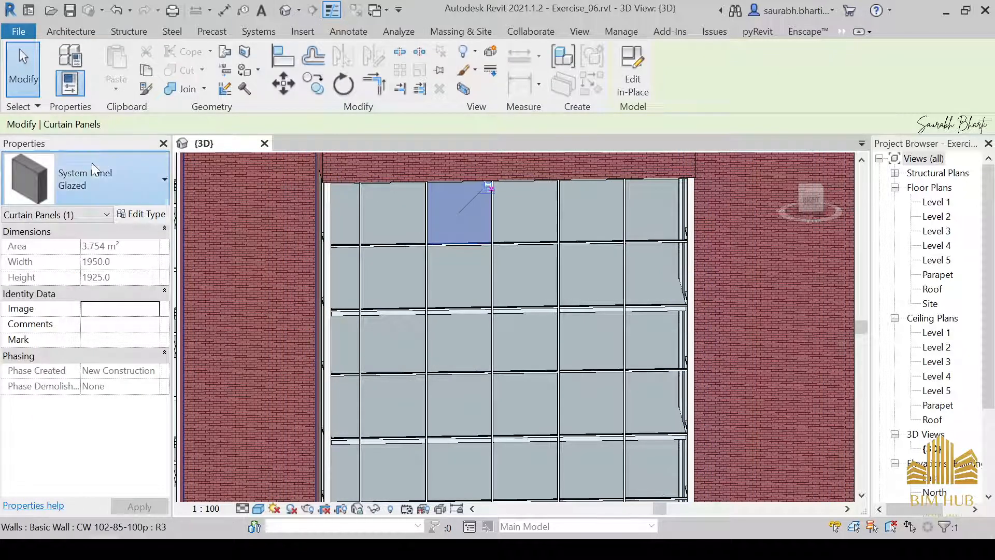
click(85, 179)
click(96, 334)
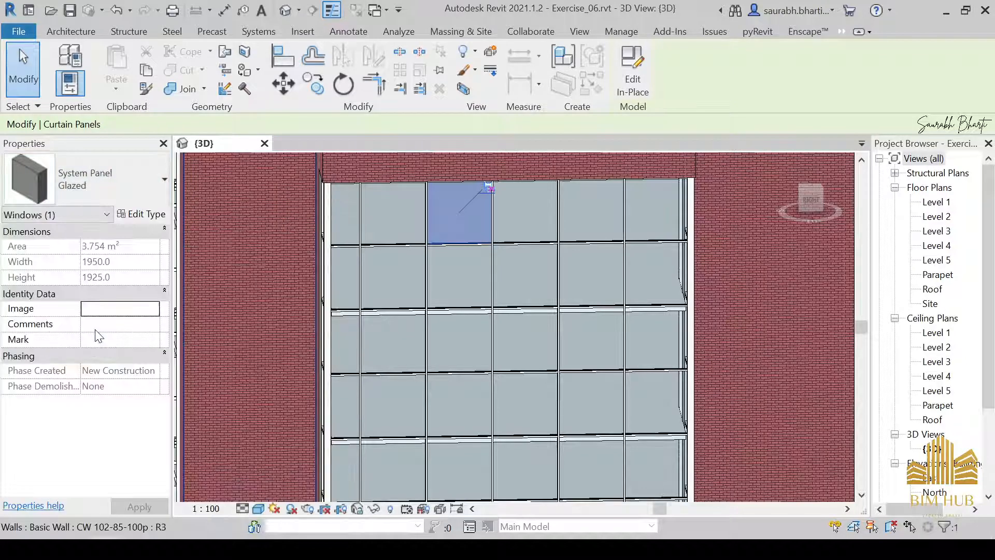
click(482, 321)
shift+middle_drag(482, 321, 453, 265)
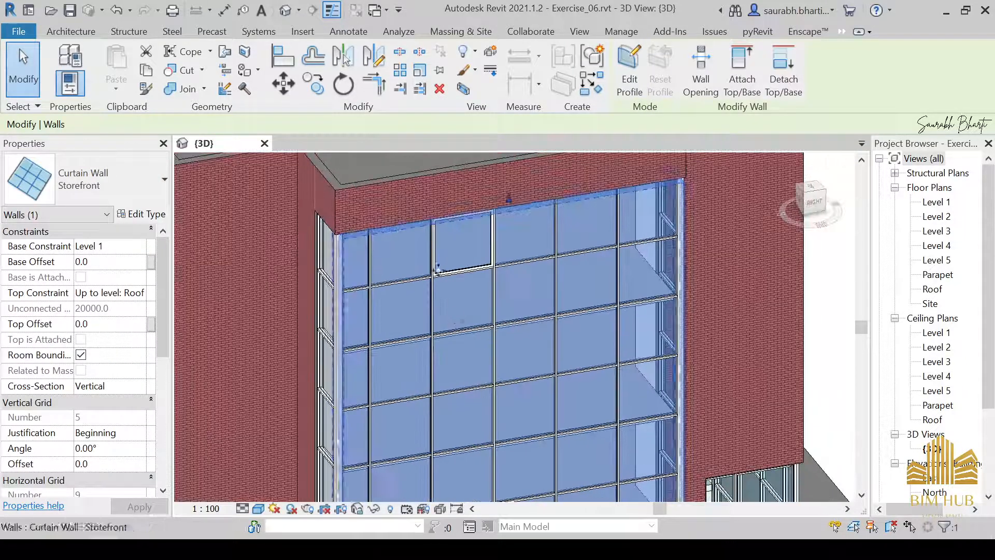
key(Escape)
Examine the awning window panel up close and its place in the building's facade from several angles.
click(451, 269)
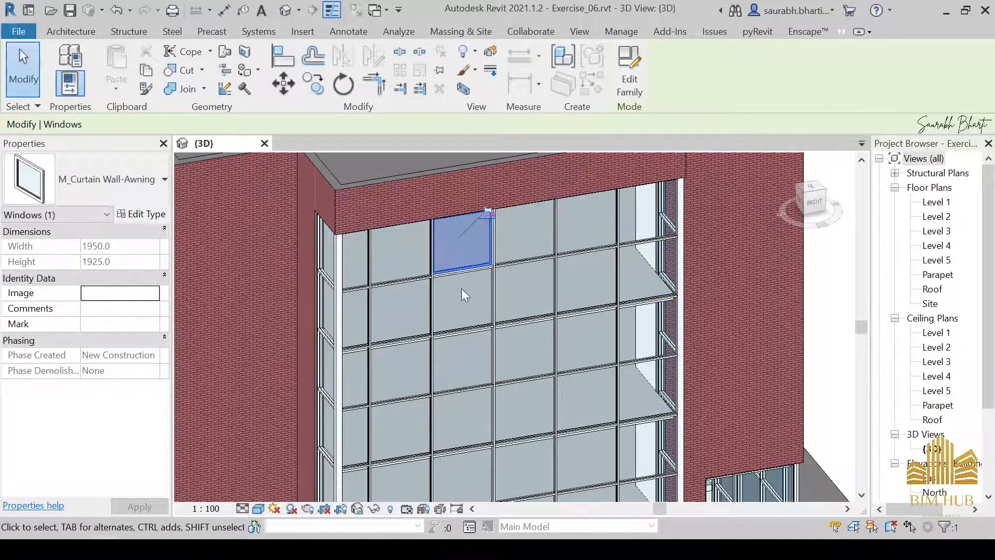
scroll(463, 295, up, 3)
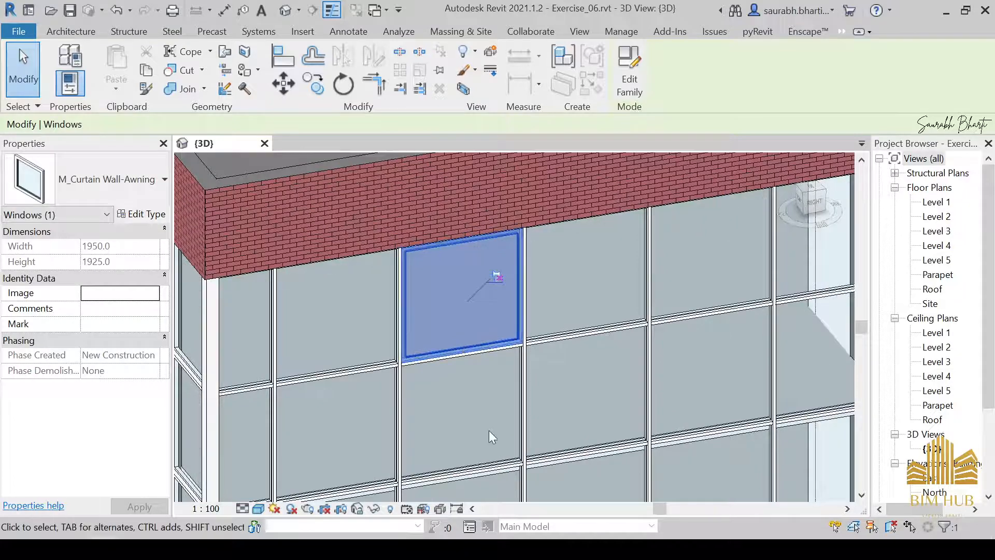
click(477, 382)
scroll(474, 381, down, 4)
shift+middle_drag(474, 381, 474, 389)
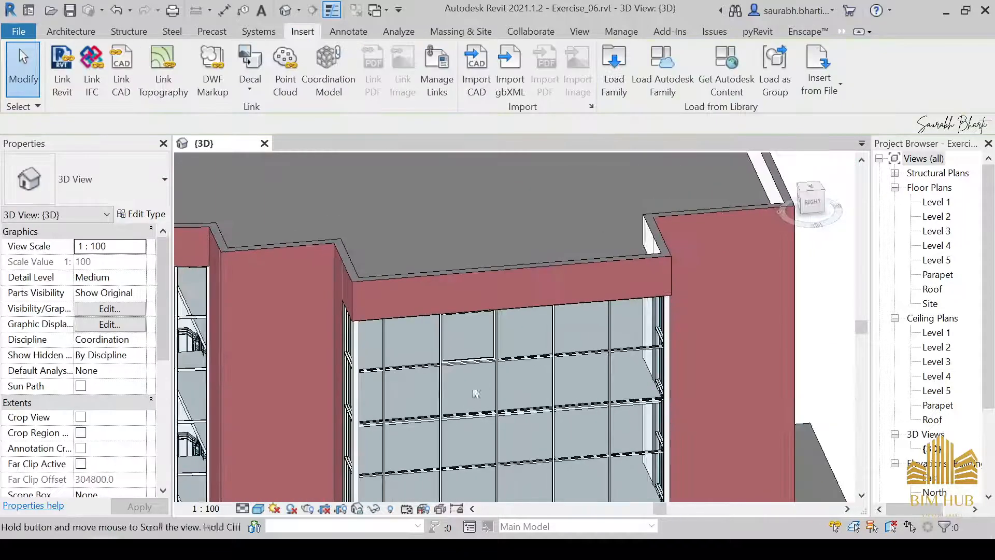
scroll(533, 350, up, 1)
shift+middle_drag(533, 350, 532, 293)
scroll(530, 323, down, 5)
scroll(535, 338, down, 4)
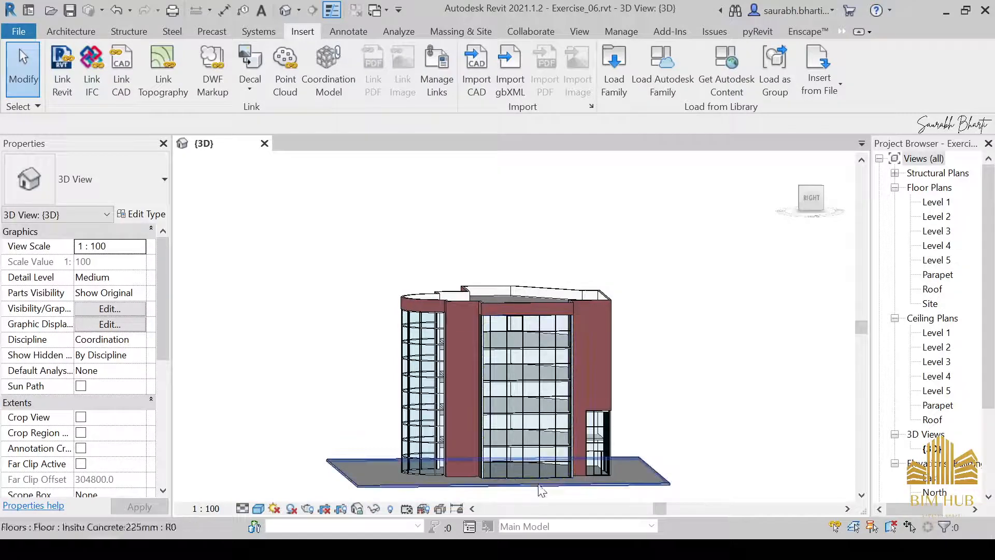
shift+middle_drag(540, 452, 525, 446)
scroll(537, 310, up, 1)
shift+middle_drag(539, 317, 545, 409)
scroll(529, 348, up, 4)
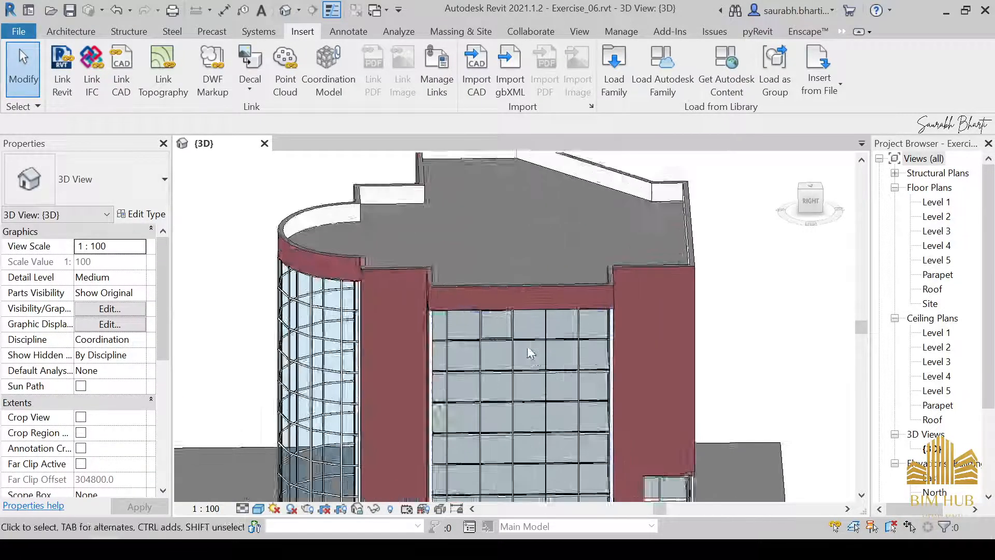
Select all panels along the vertical grid of the fourth top-row panel in the large Storefront curtain wall, and clear the selection.
click(528, 314)
scroll(527, 313, down, 4)
shift+middle_drag(527, 313, 754, 269)
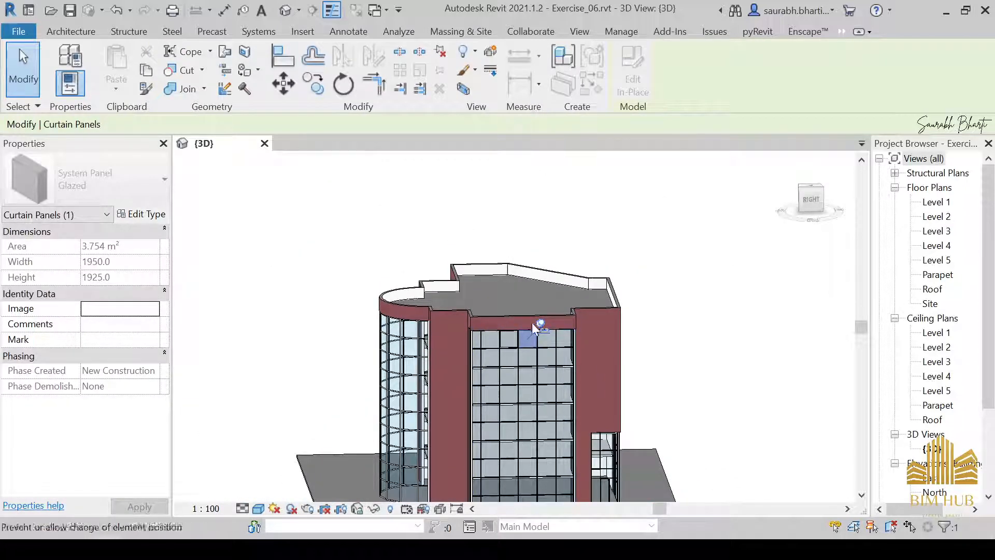
shift+middle_drag(533, 346, 537, 332)
scroll(537, 332, up, 4)
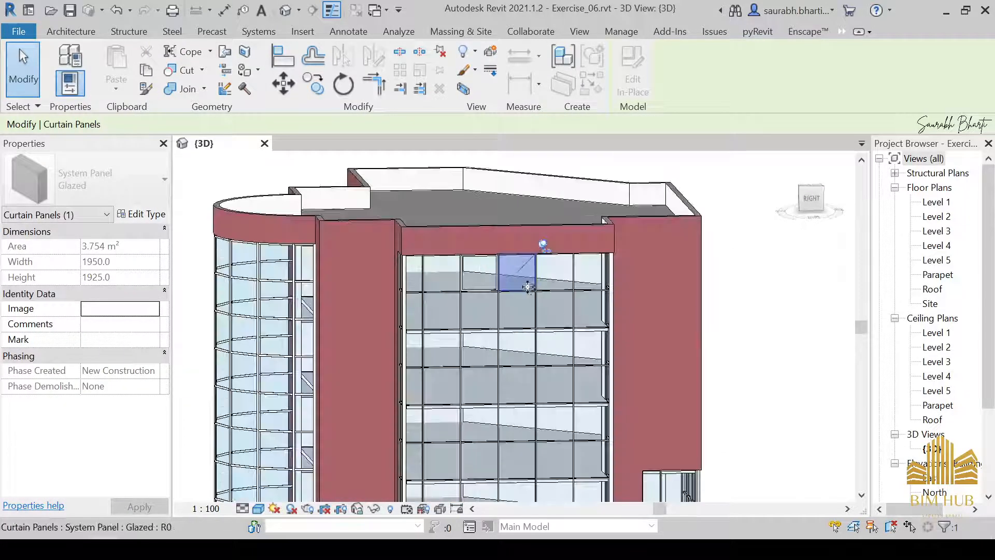
right_click(524, 284)
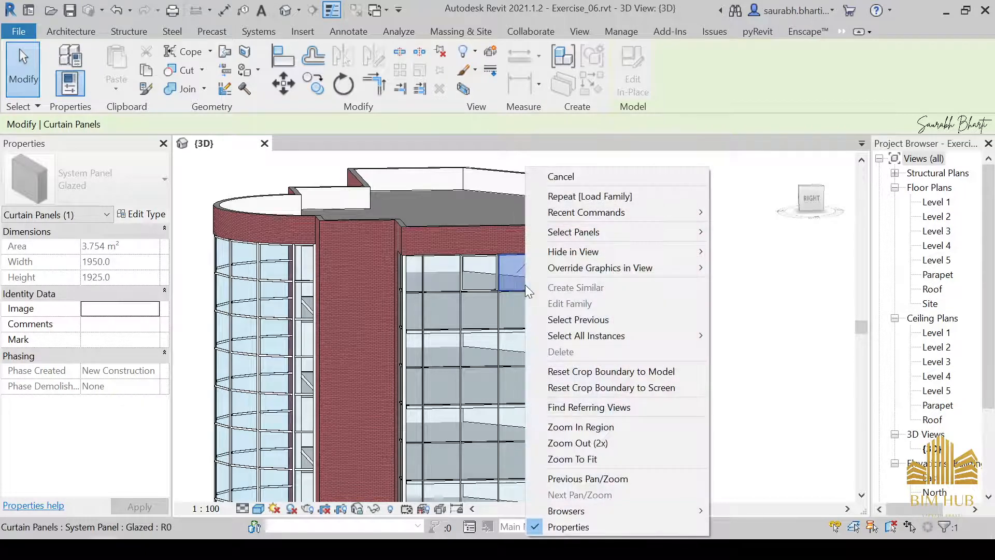
mouse_move(646, 232)
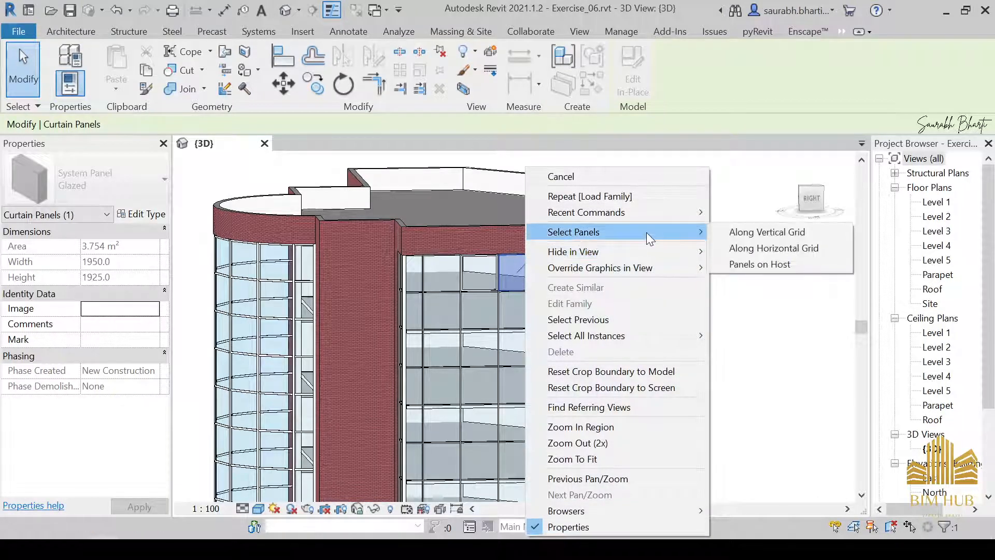
click(761, 232)
scroll(621, 300, down, 5)
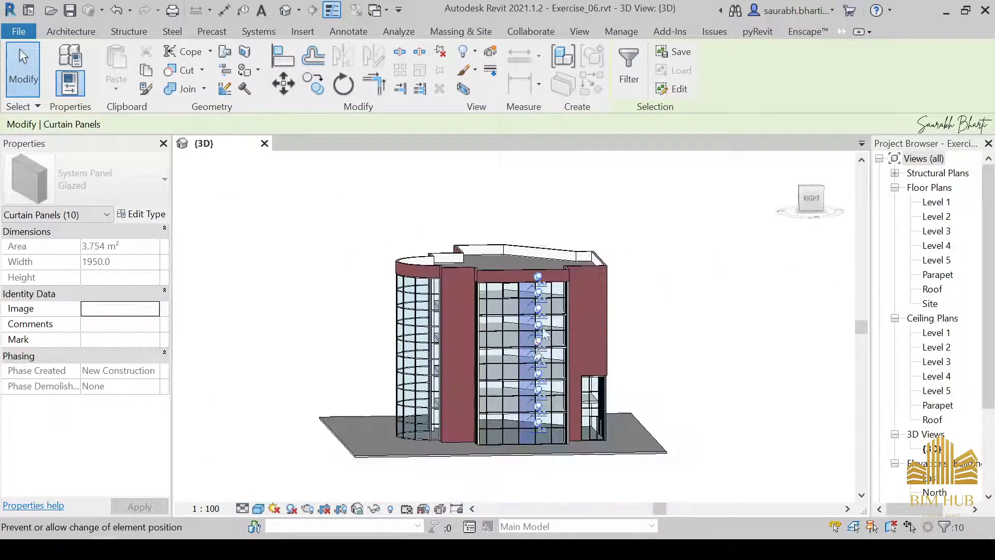
key(Escape)
Select all panels along the horizontal grid of the same wall's fourth top-row panel, and clear the selection.
scroll(532, 288, up, 5)
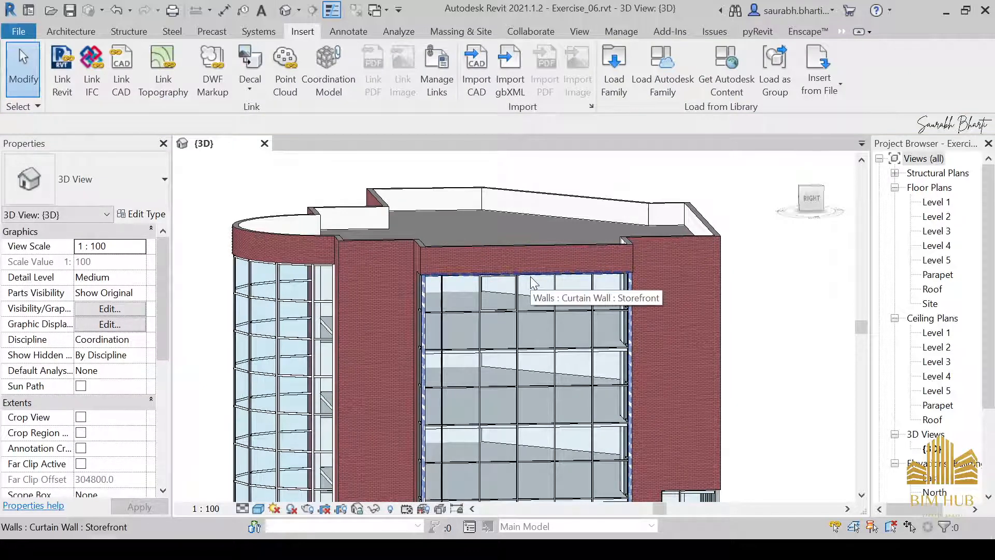
key(Tab)
key(Tab)
click(531, 278)
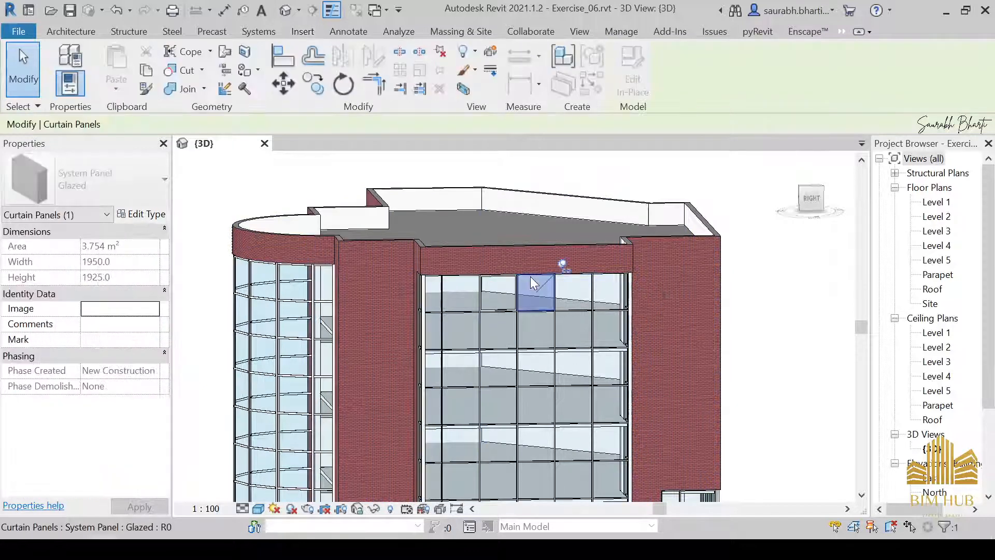
right_click(531, 278)
mouse_move(674, 232)
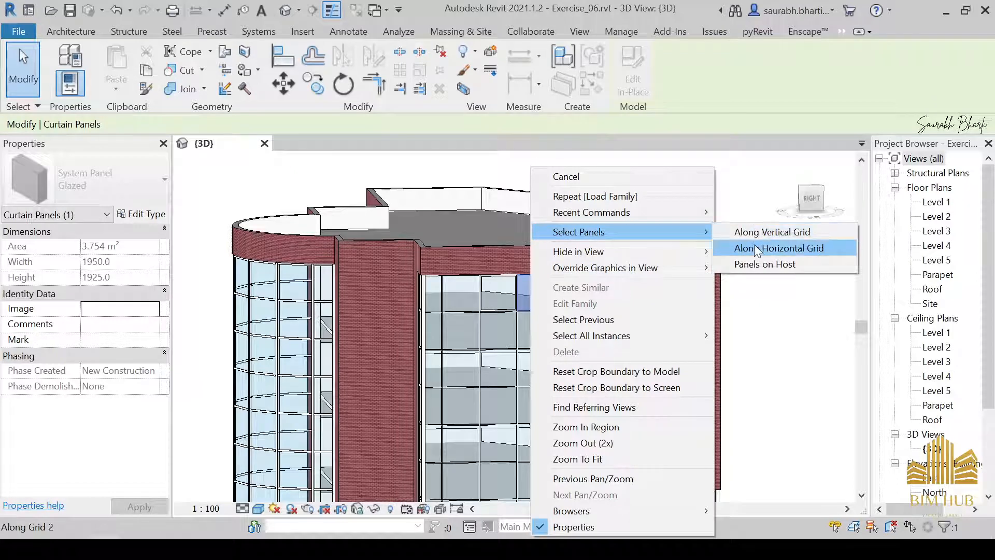
click(754, 244)
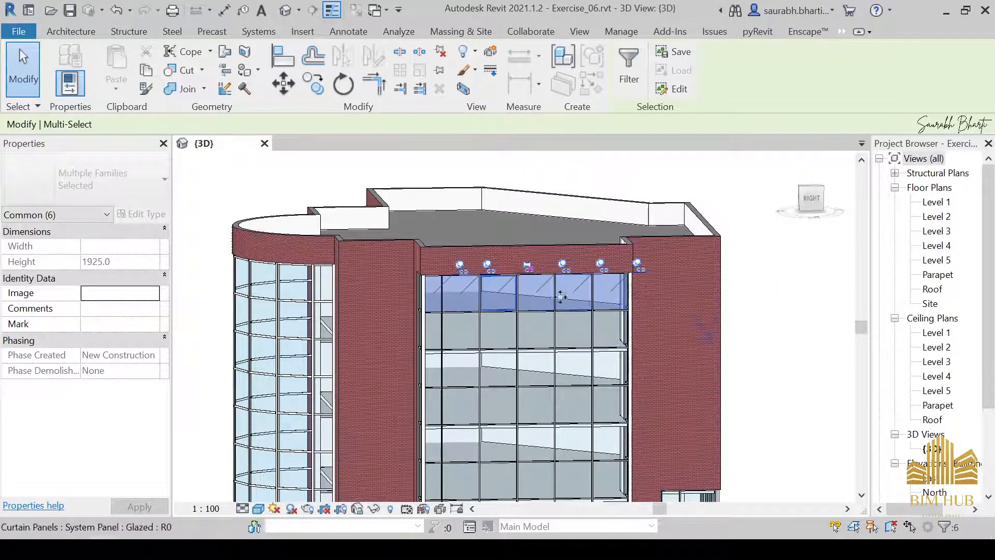
key(Escape)
Select every panel on the large Storefront curtain wall starting from its fourth top-row panel, and clear the selection.
key(Tab)
key(Tab)
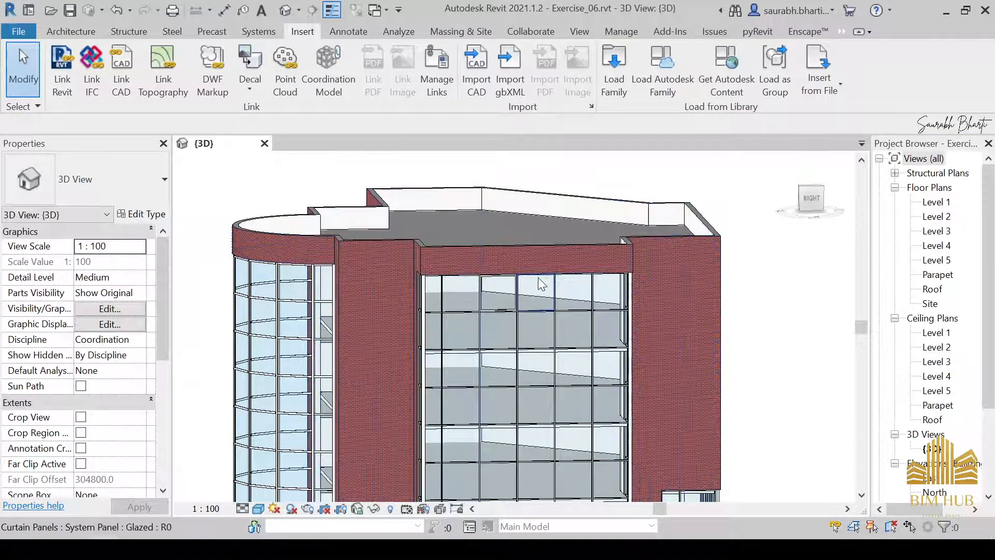
click(541, 285)
right_click(542, 285)
mouse_move(668, 233)
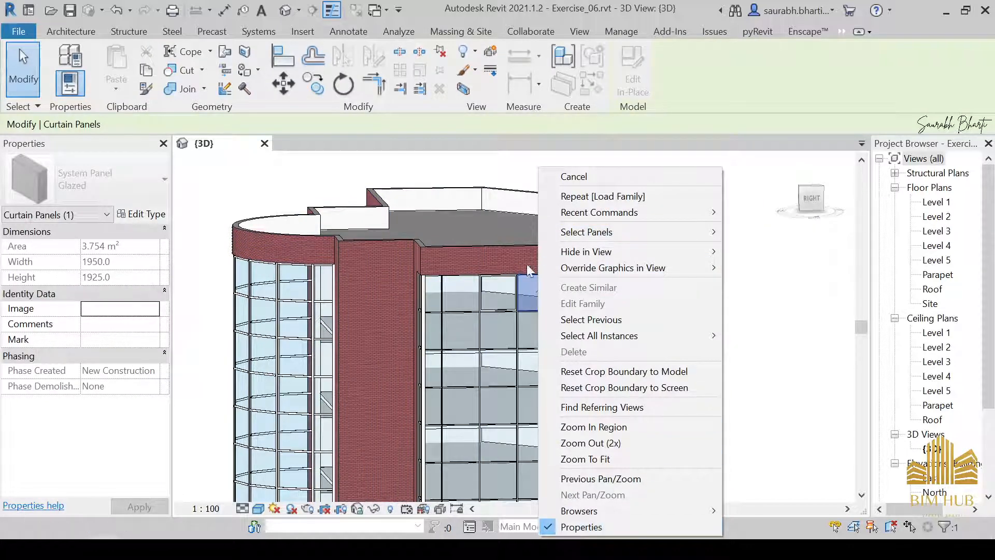
mouse_move(600, 232)
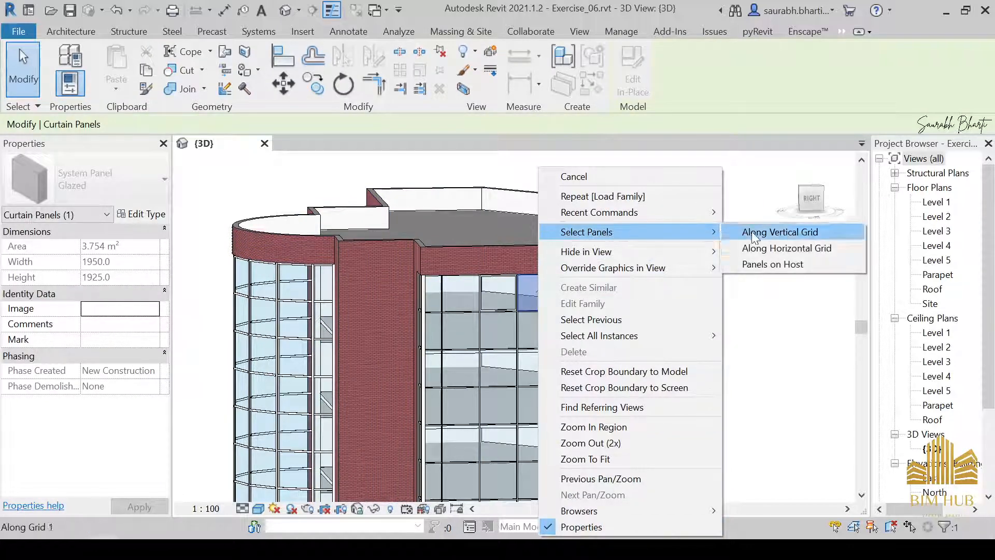
click(797, 263)
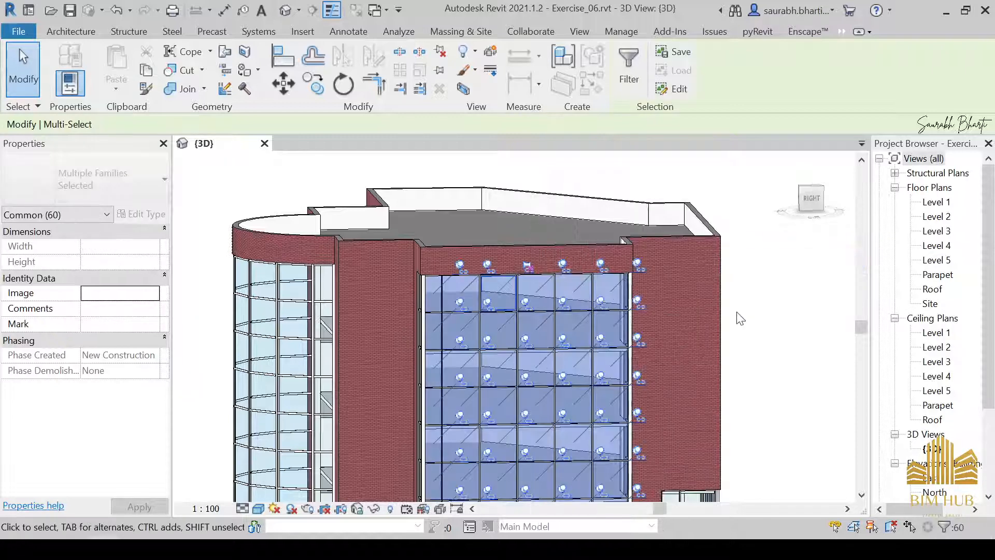
shift+middle_drag(483, 315, 544, 425)
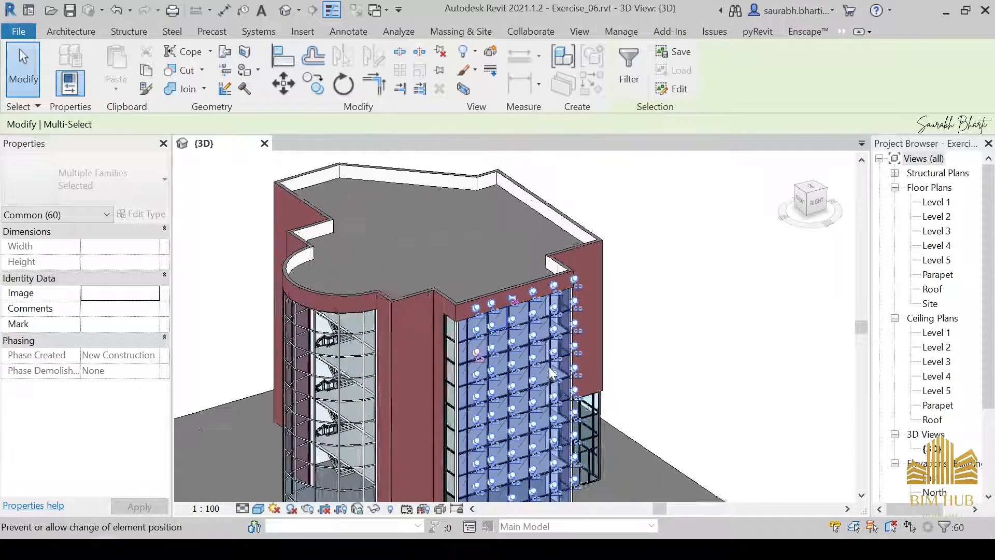
scroll(549, 367, down, 2)
shift+middle_drag(550, 368, 512, 305)
key(Escape)
Change all glazed panels in the fourth column of the large Storefront curtain wall to M_Curtain Wall-Awning.
scroll(554, 345, up, 2)
scroll(510, 337, down, 2)
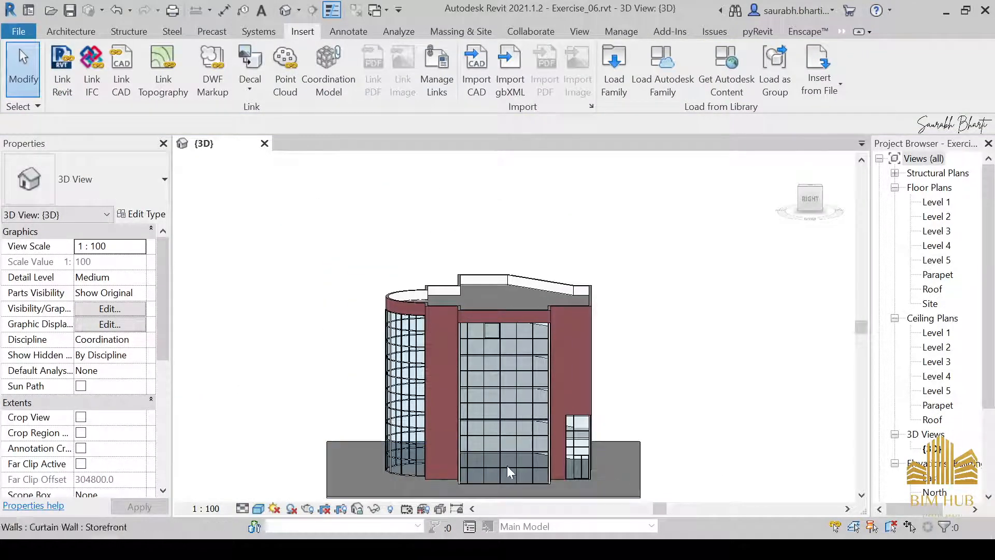
scroll(510, 363, up, 4)
shift+middle_drag(526, 360, 519, 362)
scroll(517, 349, up, 3)
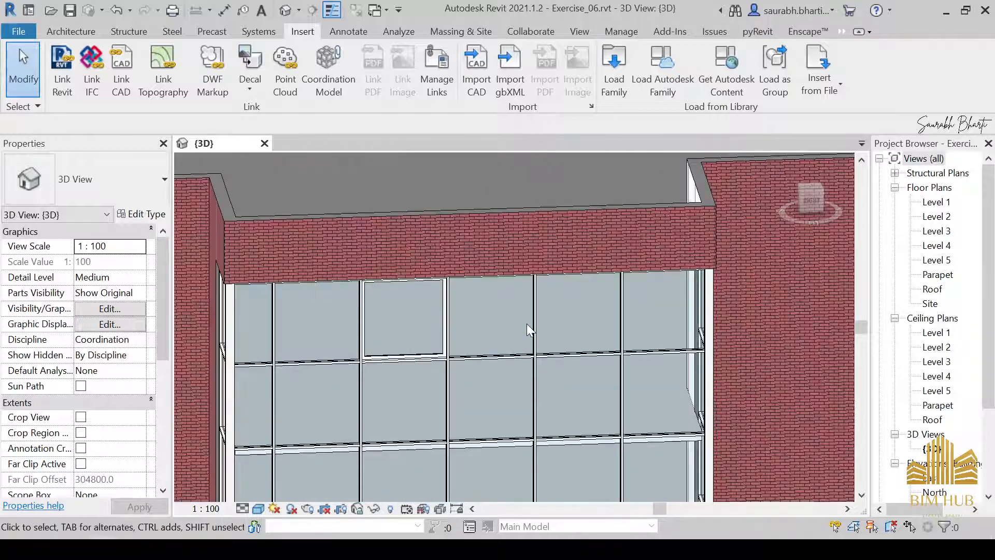
key(Tab)
key(Tab)
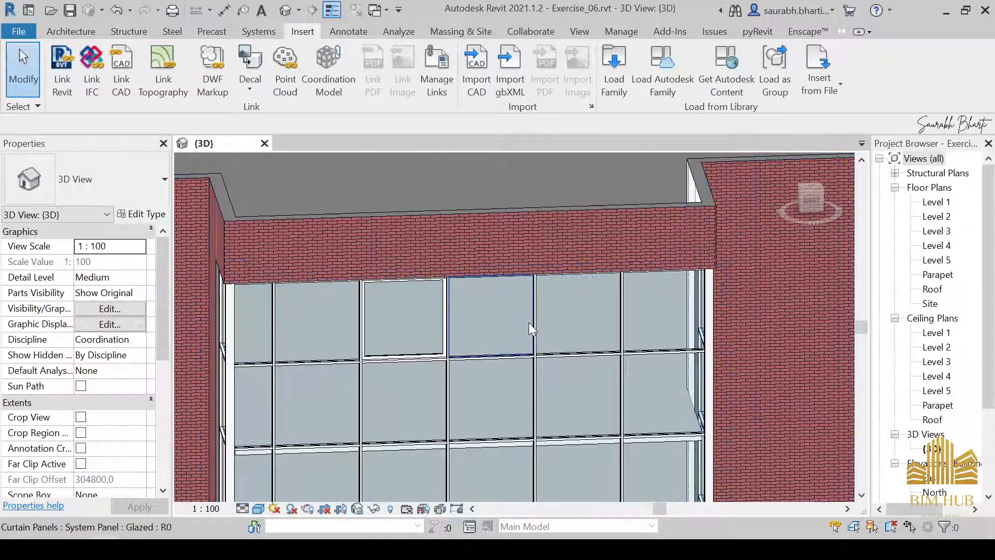
click(529, 322)
right_click(529, 322)
mouse_move(567, 232)
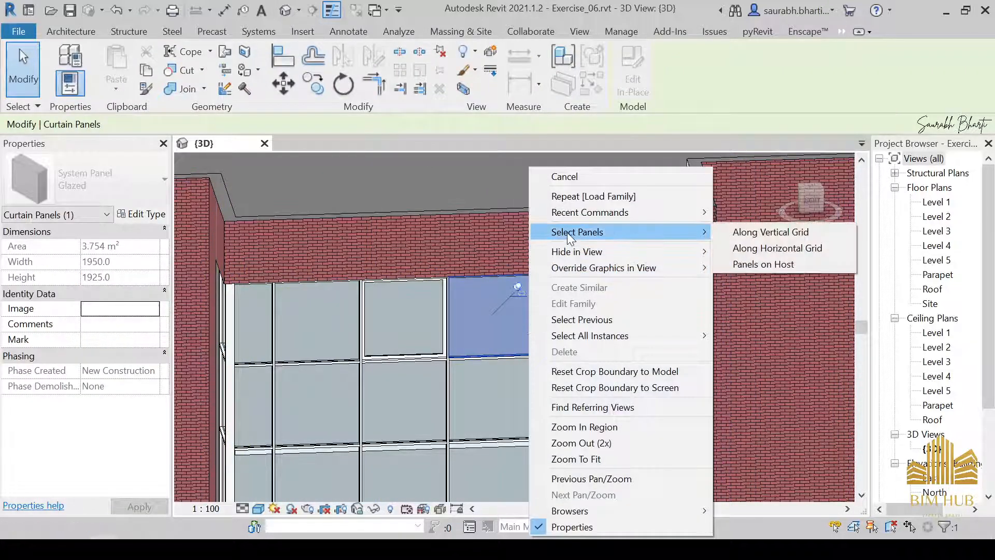
click(764, 231)
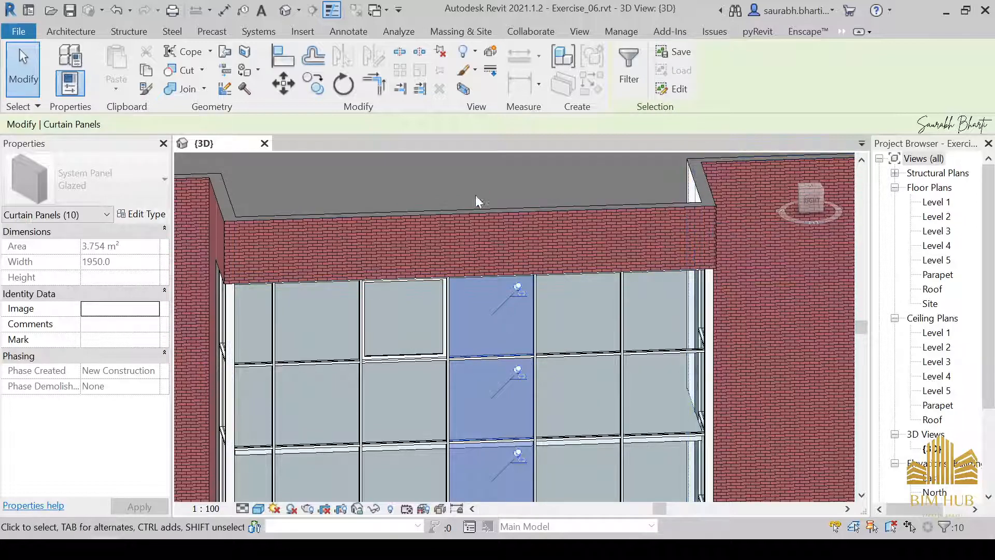
scroll(506, 317, down, 3)
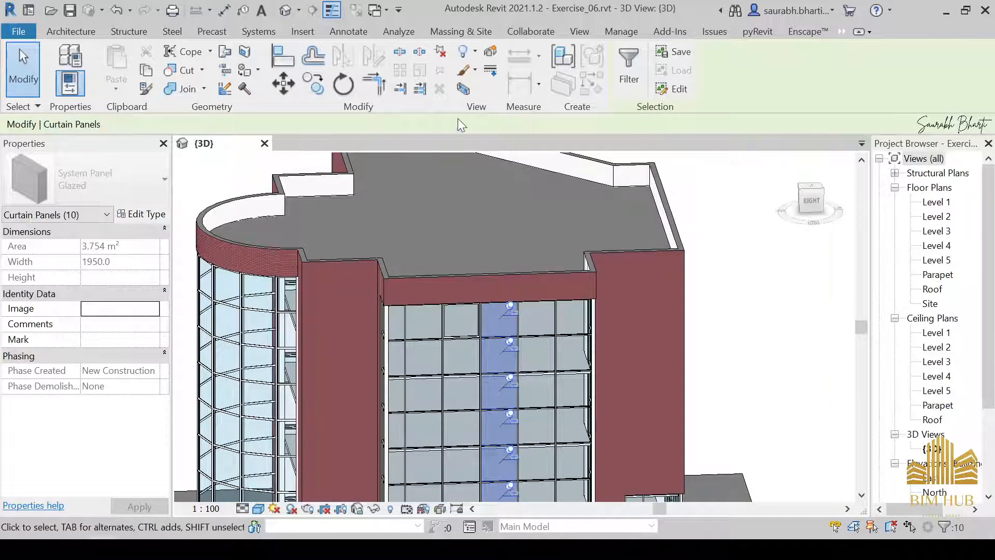
scroll(463, 216, down, 3)
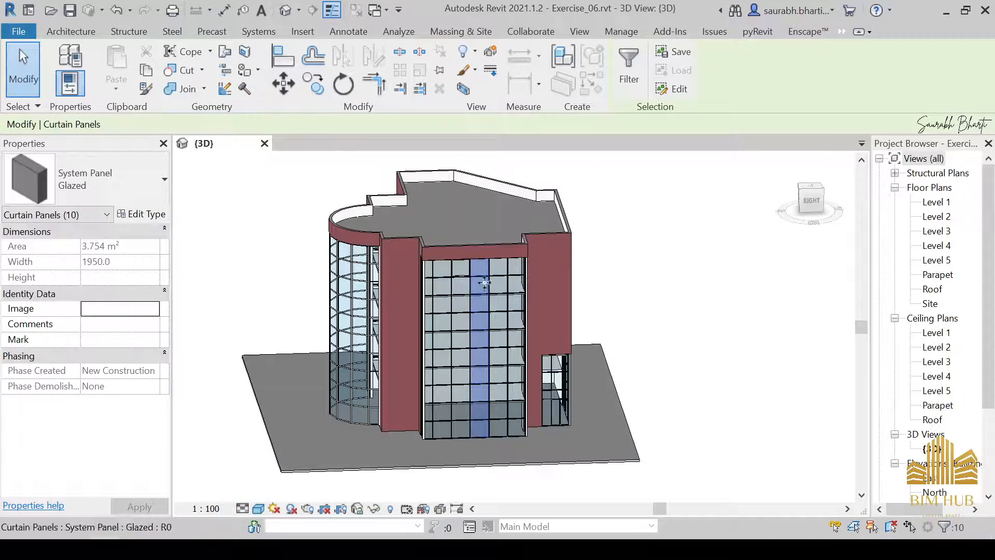
click(142, 171)
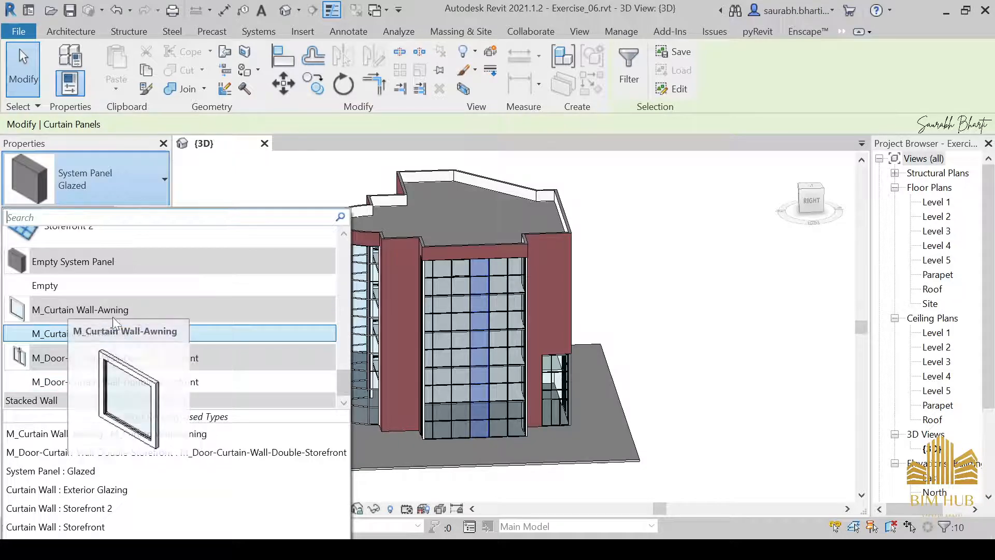
click(96, 334)
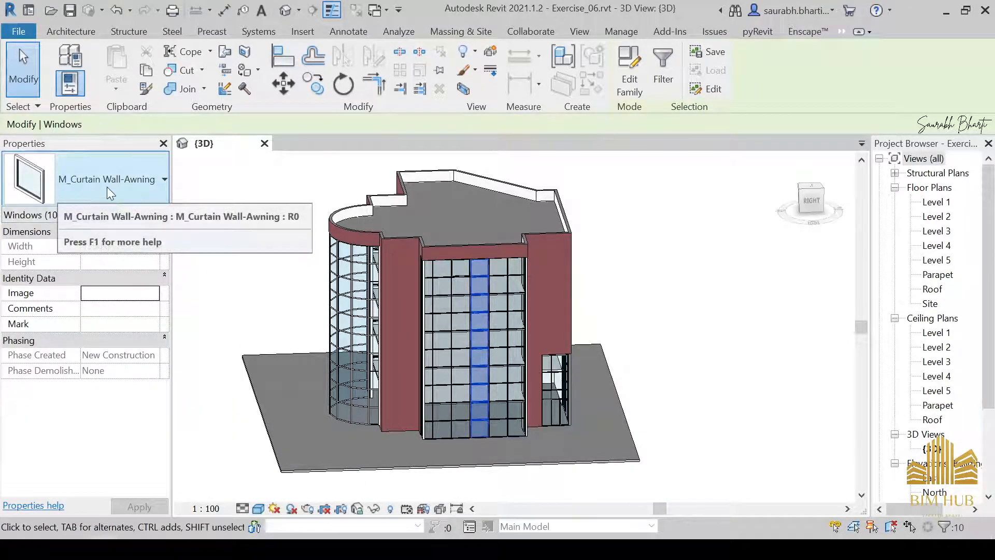
scroll(476, 322, up, 5)
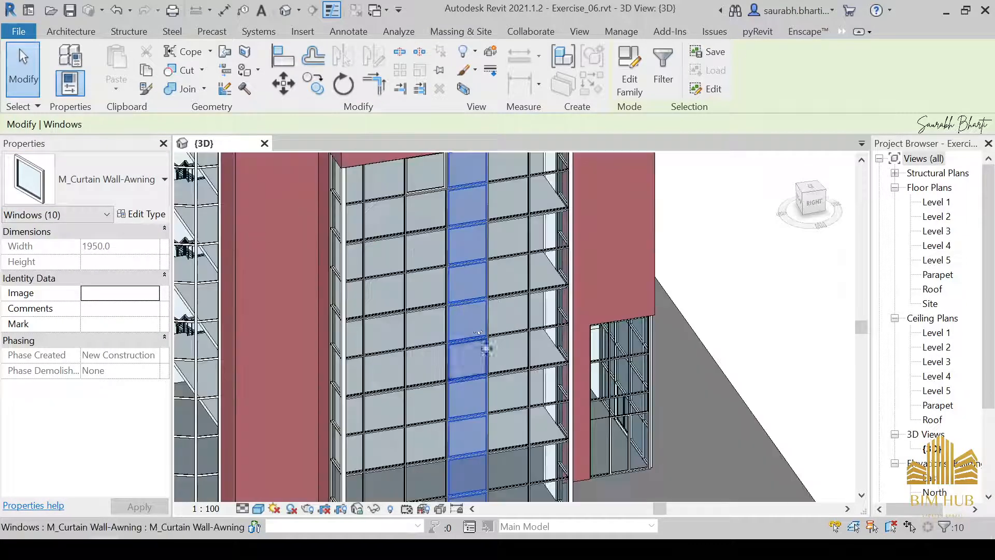
scroll(473, 311, down, 4)
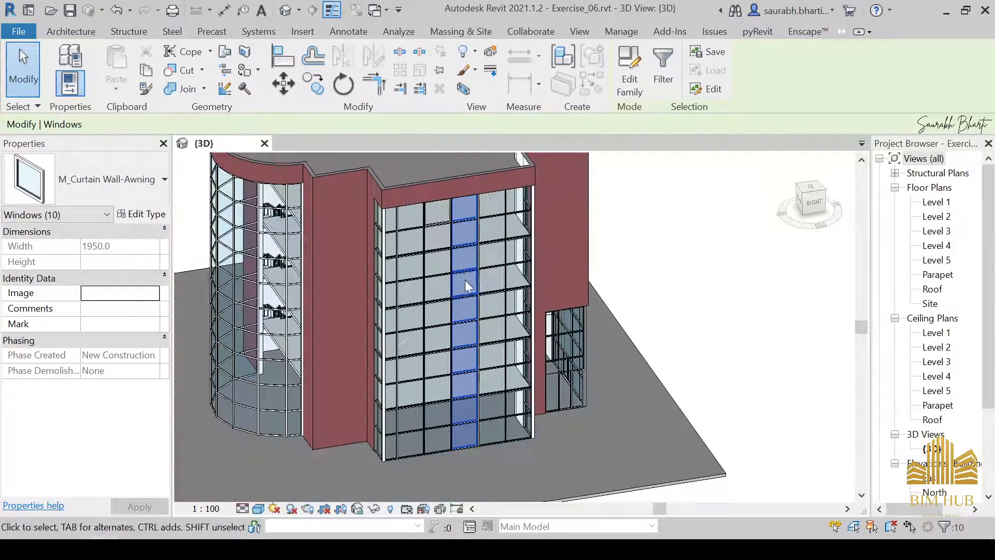
scroll(468, 254, up, 4)
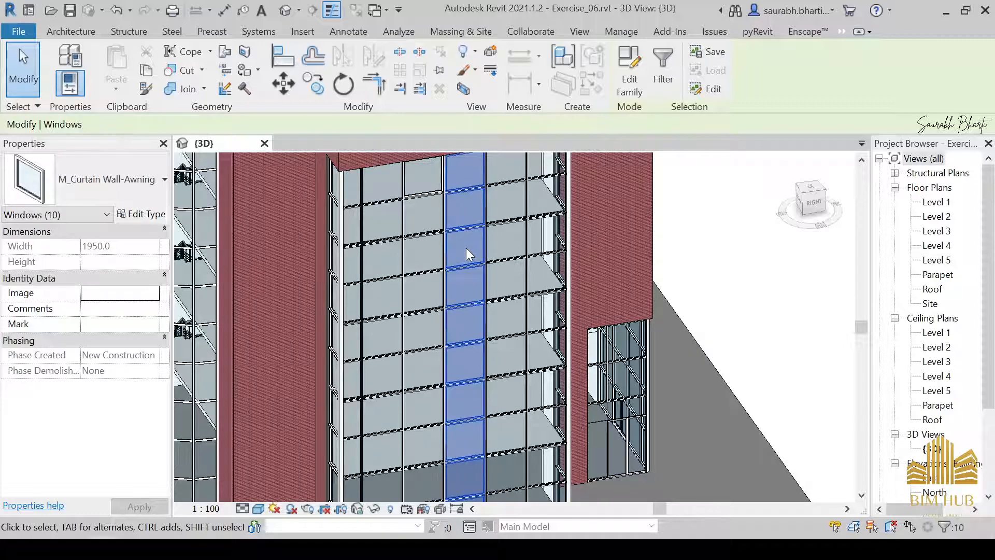
click(706, 271)
Examine the column of awning windows up close and within the building's facade from several angles.
scroll(586, 311, down, 3)
shift+middle_drag(589, 363, 622, 392)
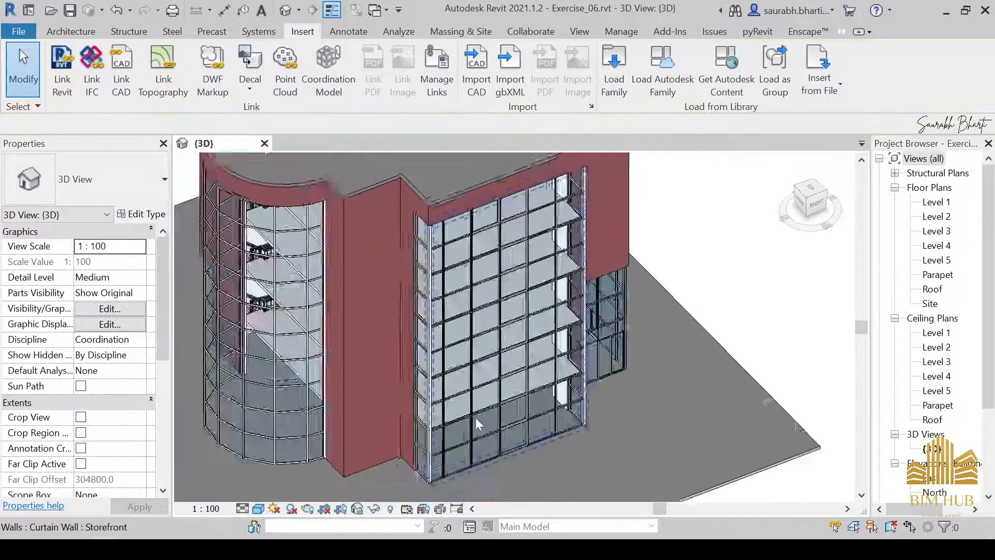
scroll(475, 418, up, 3)
scroll(523, 408, down, 3)
shift+middle_drag(523, 408, 534, 298)
scroll(529, 295, up, 3)
scroll(528, 297, down, 4)
scroll(539, 290, up, 8)
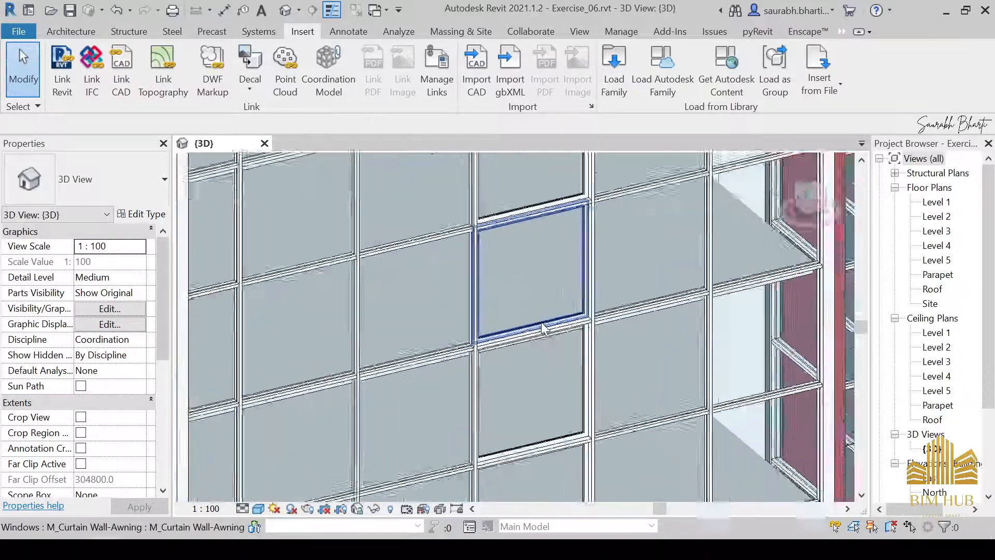
scroll(541, 324, up, 1)
scroll(542, 327, down, 6)
shift+middle_drag(546, 329, 474, 315)
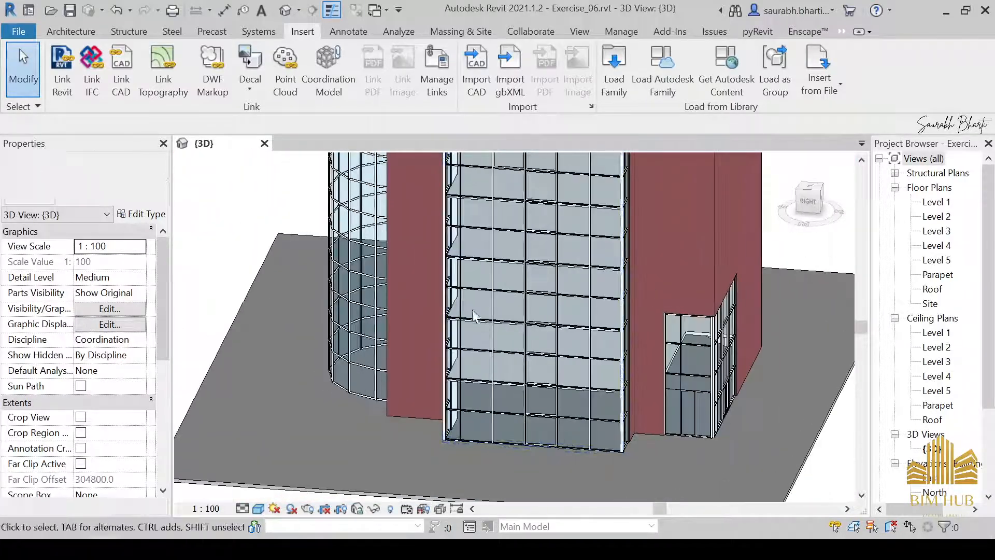
scroll(552, 308, up, 4)
scroll(515, 326, up, 3)
scroll(494, 346, down, 4)
shift+middle_drag(502, 351, 589, 378)
scroll(537, 327, up, 3)
scroll(538, 329, down, 4)
scroll(570, 456, up, 5)
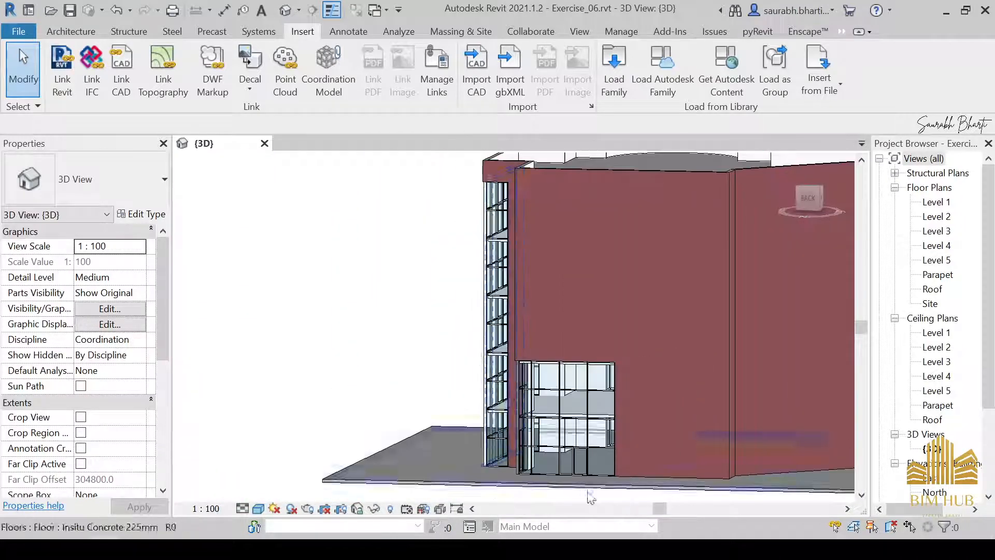
scroll(557, 451, down, 4)
shift+middle_drag(558, 451, 571, 413)
scroll(545, 326, up, 4)
scroll(525, 335, down, 4)
scroll(436, 320, up, 4)
scroll(389, 266, up, 5)
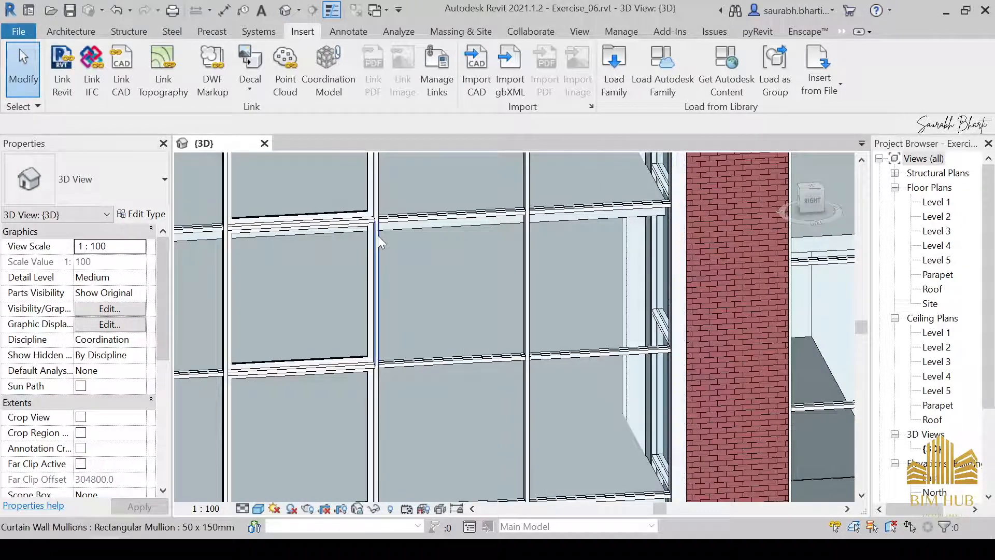
click(377, 236)
scroll(379, 235, down, 6)
scroll(383, 246, up, 3)
key(Escape)
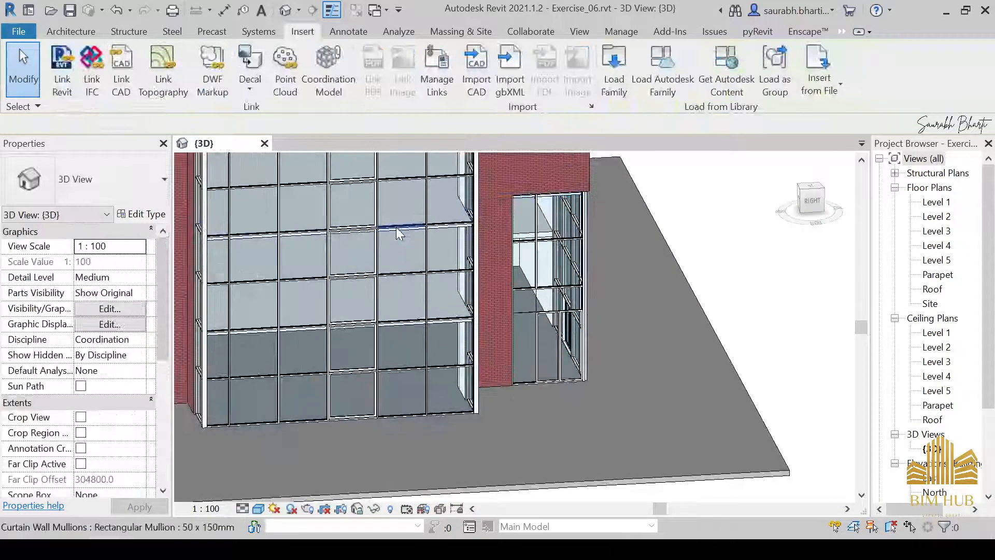
Select all mullions on the vertical gridline beside the large Storefront wall's awning windows, and unpin them.
scroll(390, 233, up, 3)
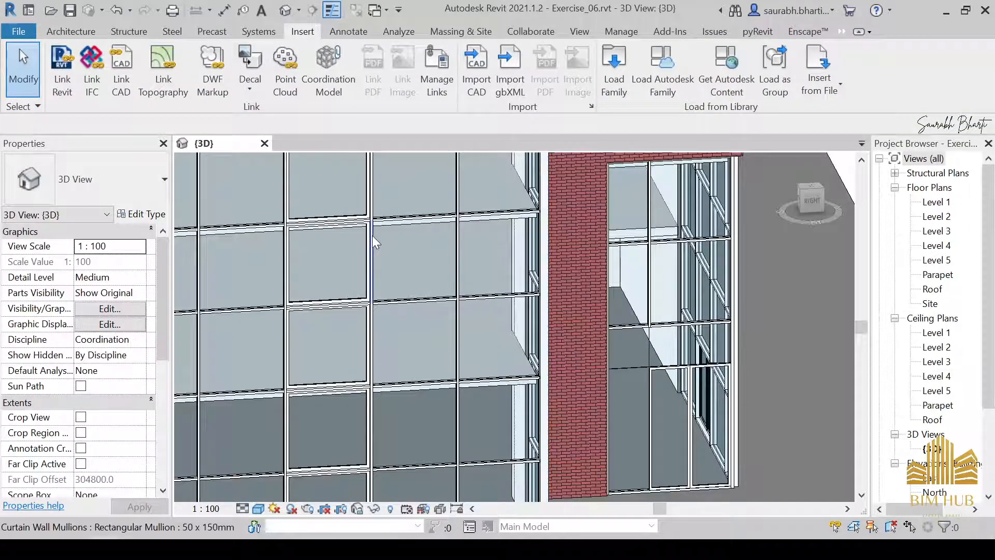
click(373, 237)
right_click(373, 237)
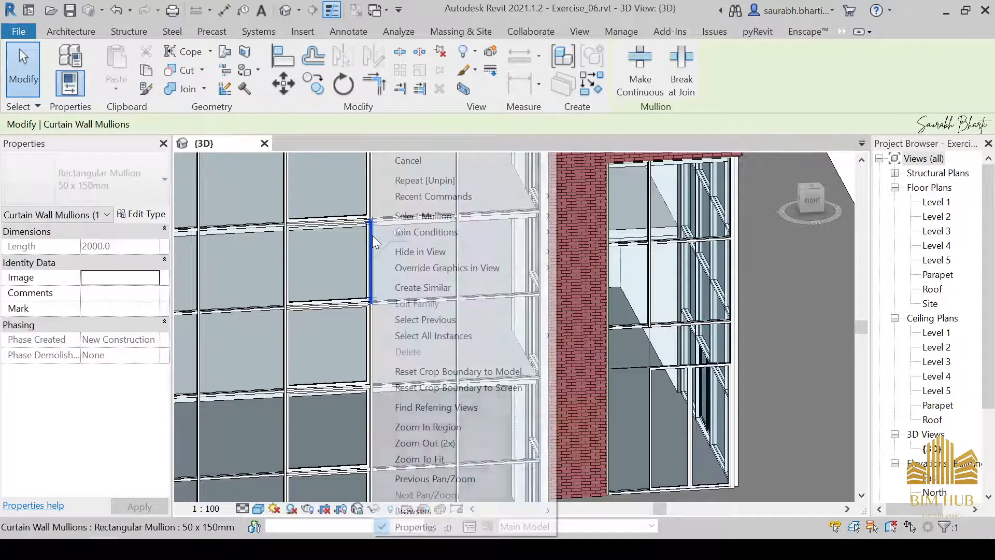
mouse_move(438, 218)
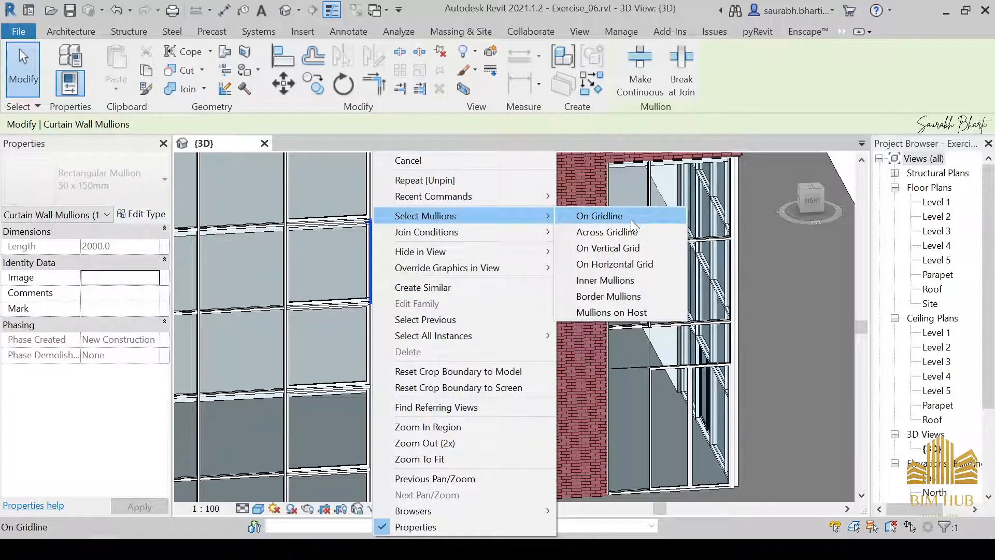
click(631, 221)
scroll(519, 259, down, 5)
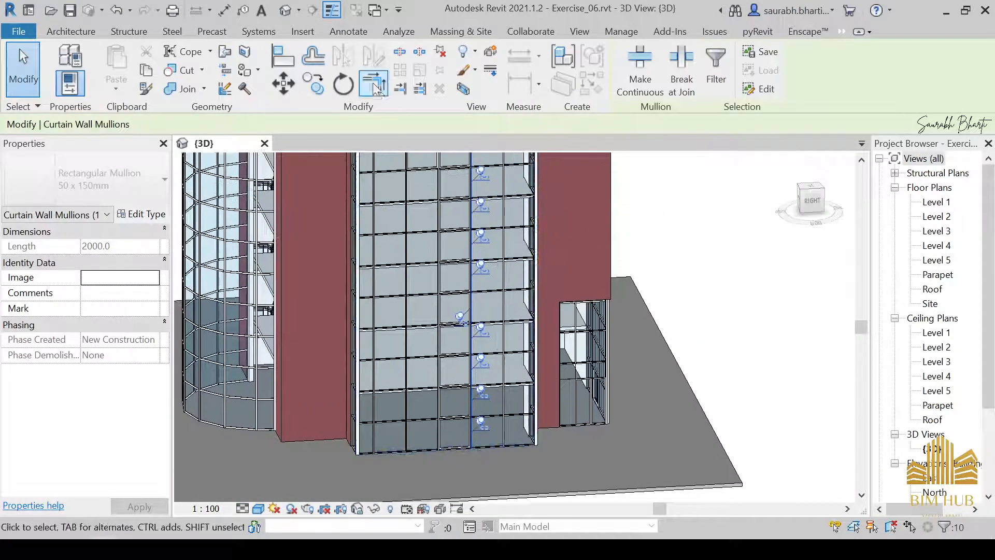
click(435, 53)
scroll(469, 270, up, 3)
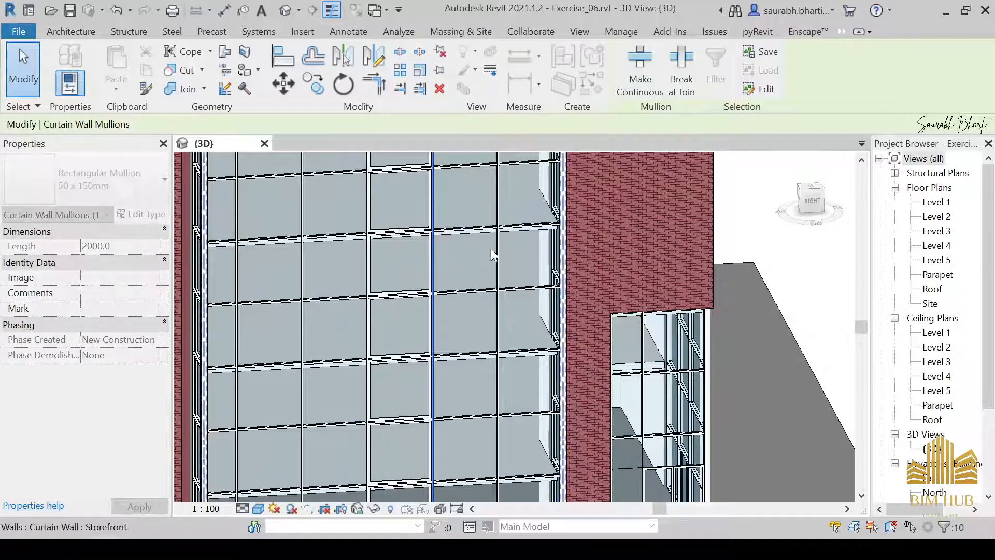
Try to move the unpinned mullions of the vertical gridline, and clear the selection.
click(283, 83)
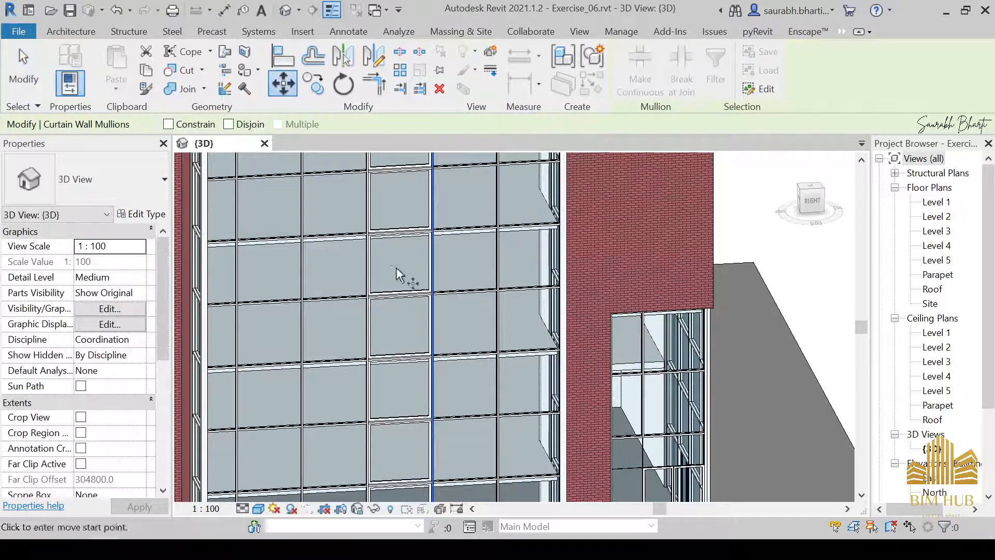
click(435, 290)
scroll(465, 289, down, 3)
scroll(444, 259, up, 2)
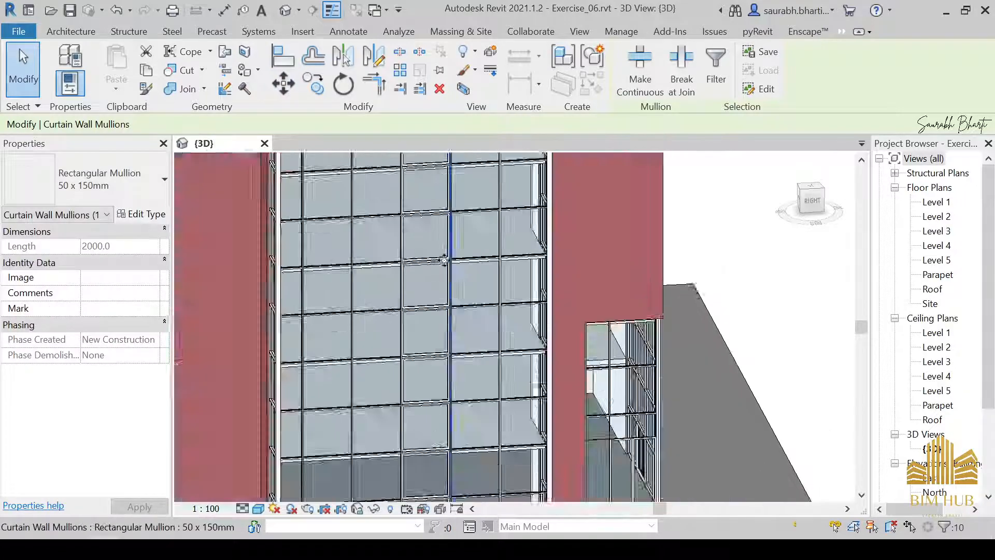
scroll(446, 259, up, 2)
key(Escape)
Examine the large Storefront curtain wall and the lower entrance curtain walls from several angles and distances.
scroll(454, 228, down, 3)
scroll(438, 247, down, 2)
mouse_move(438, 248)
shift+middle_down()
mouse_move(435, 229)
mouse_move(450, 234)
shift+middle_up()
scroll(451, 233, up, 4)
scroll(457, 234, up, 3)
scroll(453, 223, down, 3)
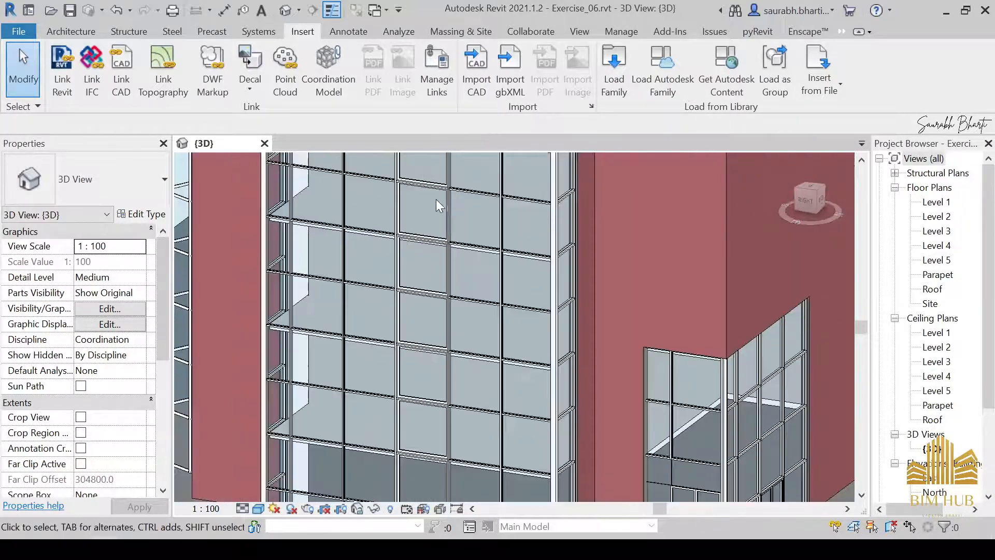
scroll(456, 218, down, 5)
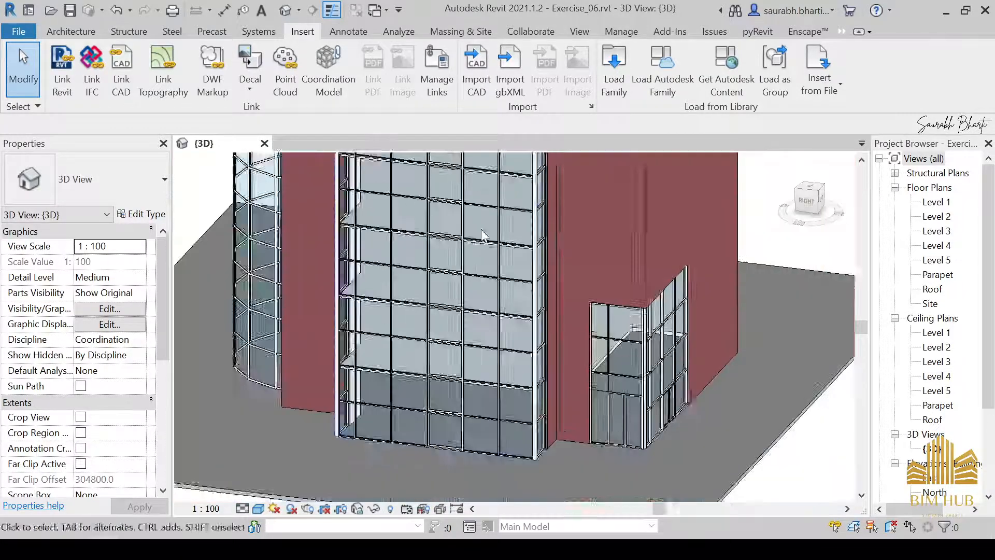
shift+middle_drag(447, 222, 542, 323)
scroll(460, 228, up, 3)
scroll(429, 285, down, 1)
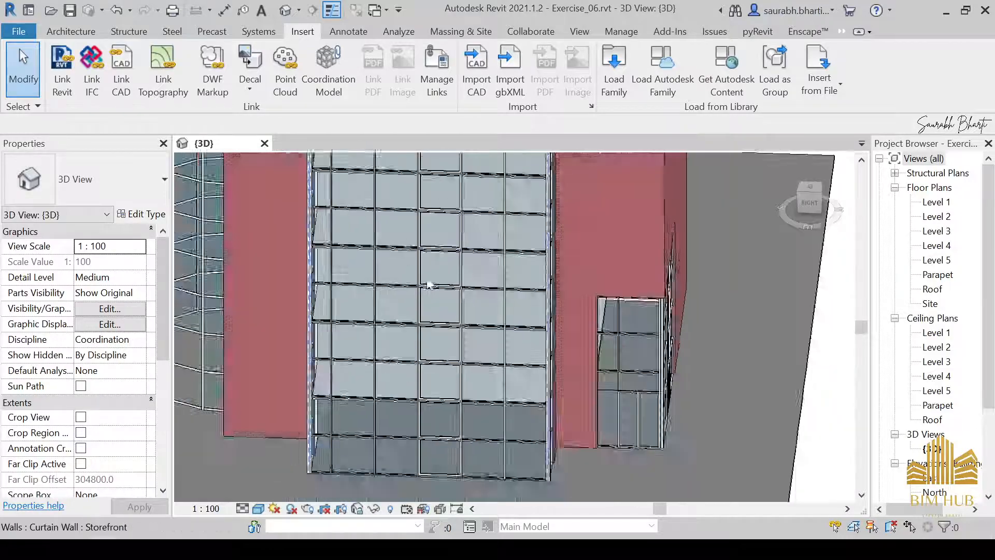
scroll(429, 285, down, 3)
shift+middle_drag(430, 284, 496, 348)
scroll(569, 424, up, 3)
scroll(567, 424, down, 2)
shift+middle_drag(567, 424, 455, 321)
scroll(591, 396, up, 2)
scroll(311, 328, down, 2)
scroll(348, 328, up, 2)
scroll(456, 349, up, 2)
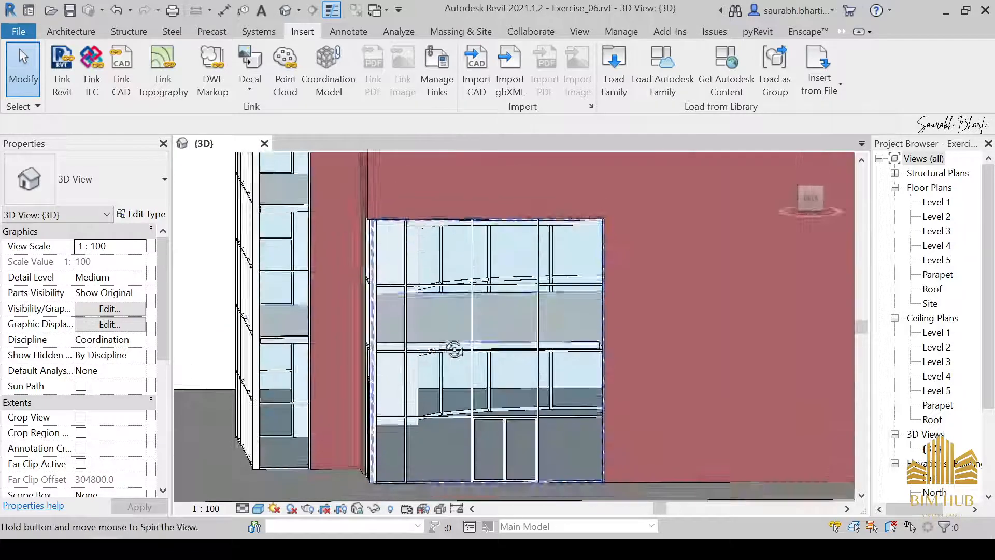
Unpin the second-column glazed panel in the entrance curtain wall's second row from the top, and duplicate its type as Grren Panel.
scroll(434, 337, up, 4)
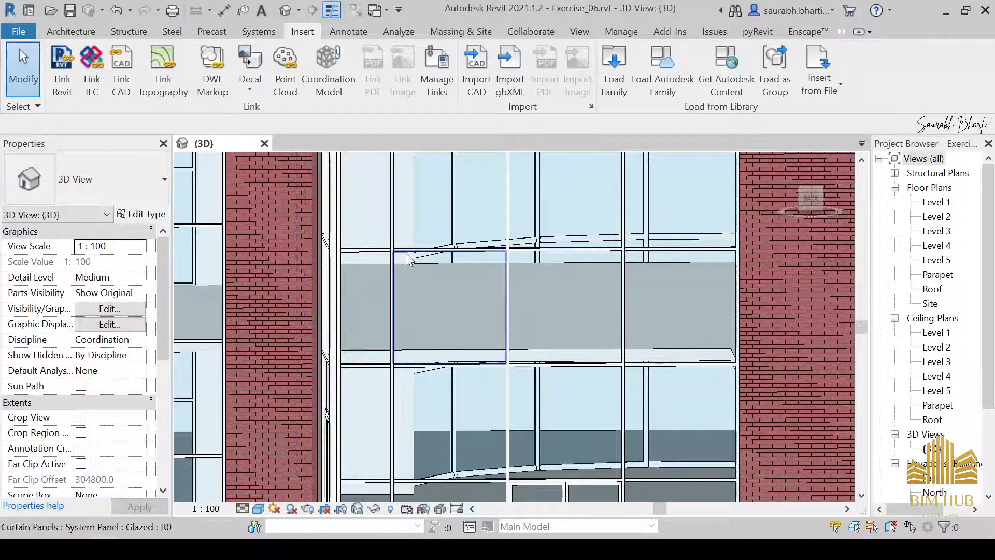
click(422, 294)
scroll(421, 294, down, 4)
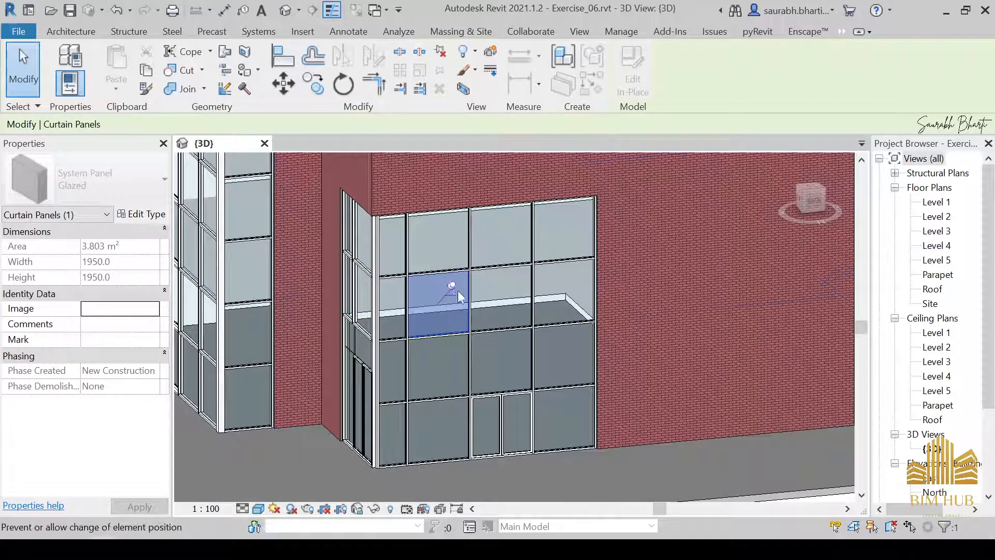
click(141, 214)
click(840, 94)
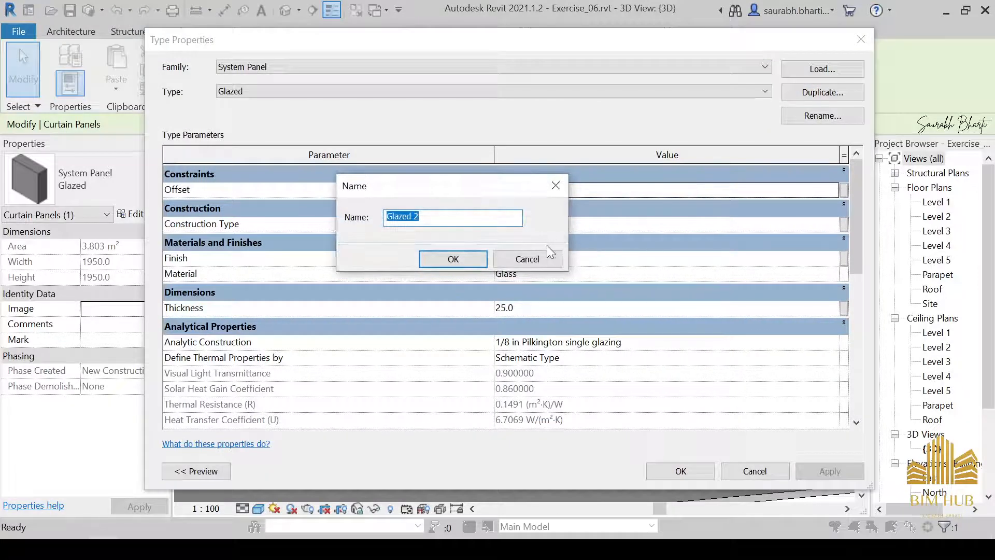
text(Grren Panel)
key(Return)
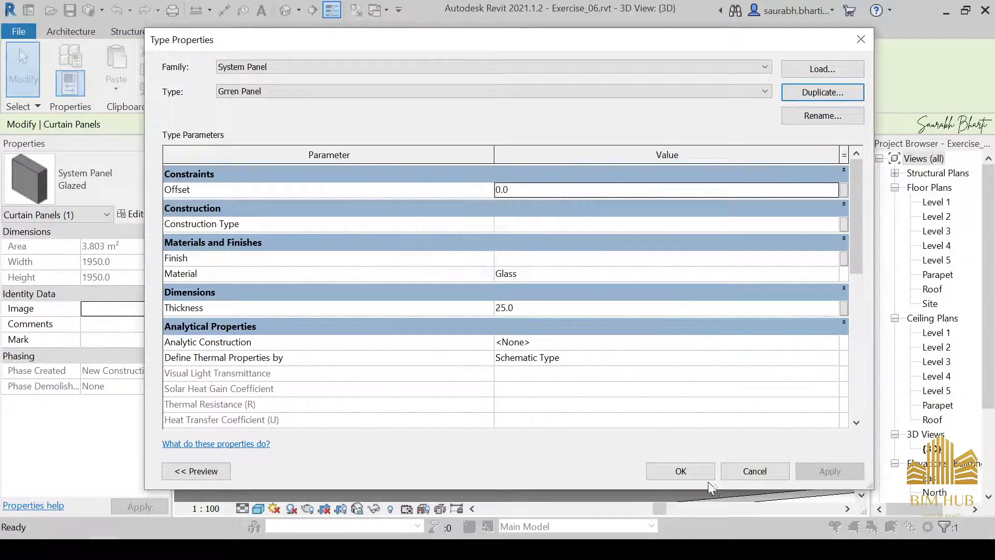
click(657, 468)
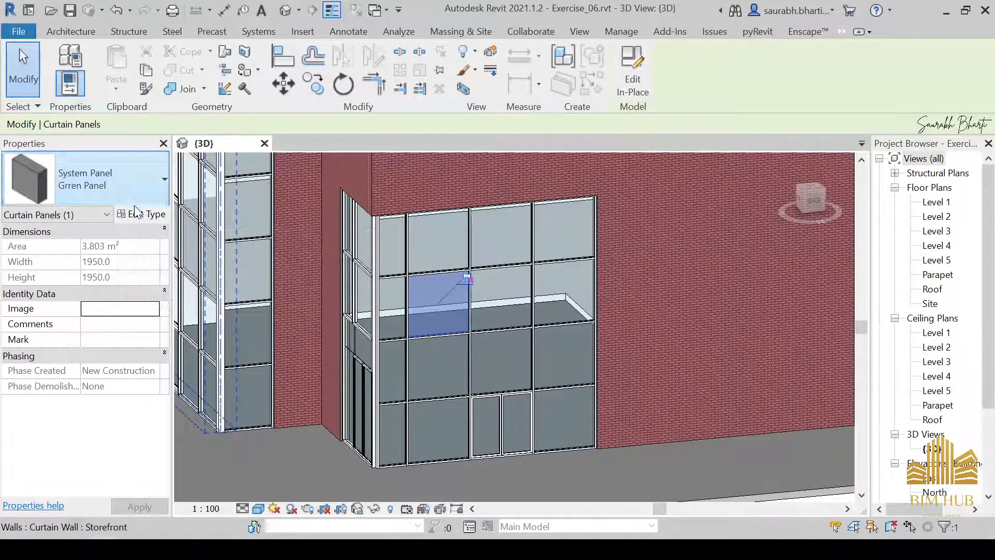
Correct the new panel type's name to Green Panel.
click(136, 213)
click(793, 116)
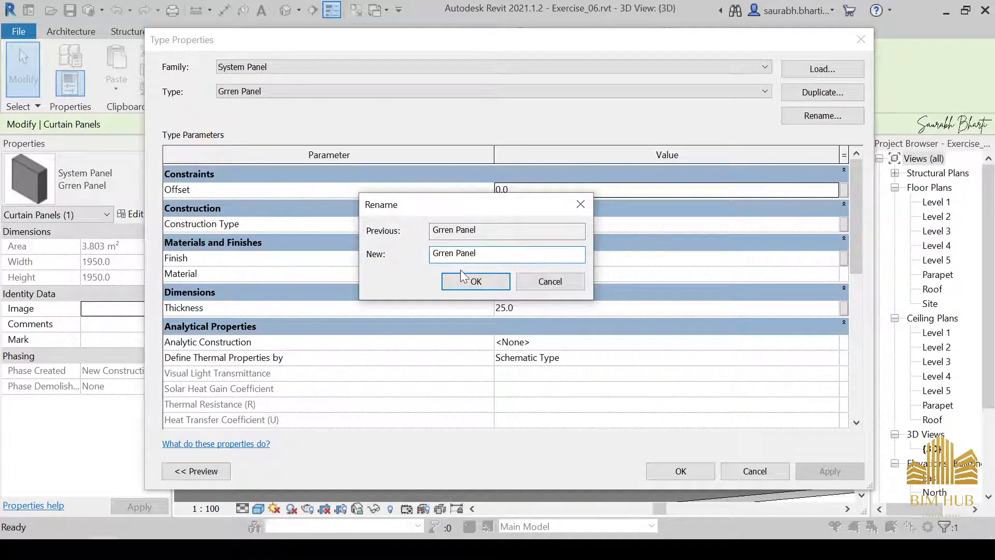
click(443, 253)
key(BackSpace)
click(468, 280)
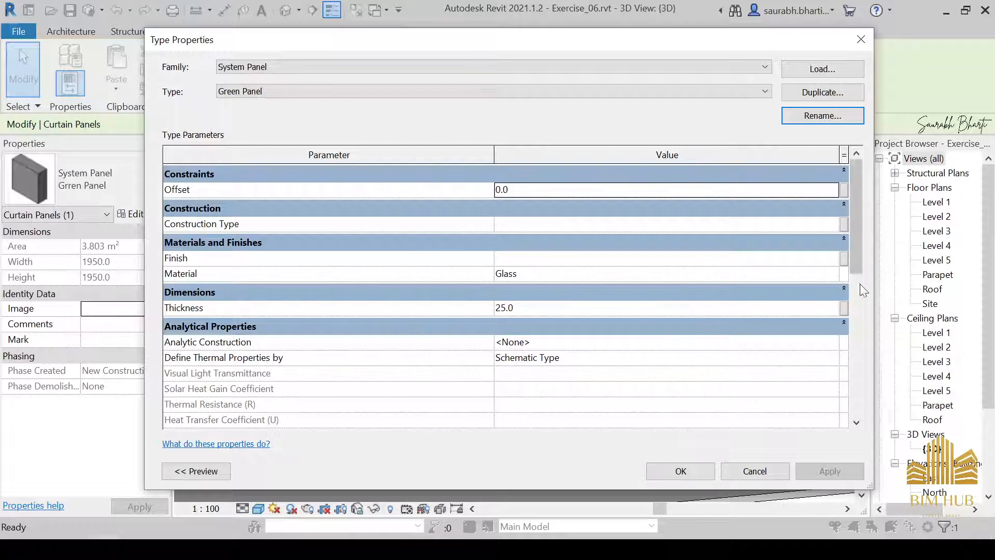
Search the project materials for "glass" and assign Glass to the Green Panel type.
click(832, 275)
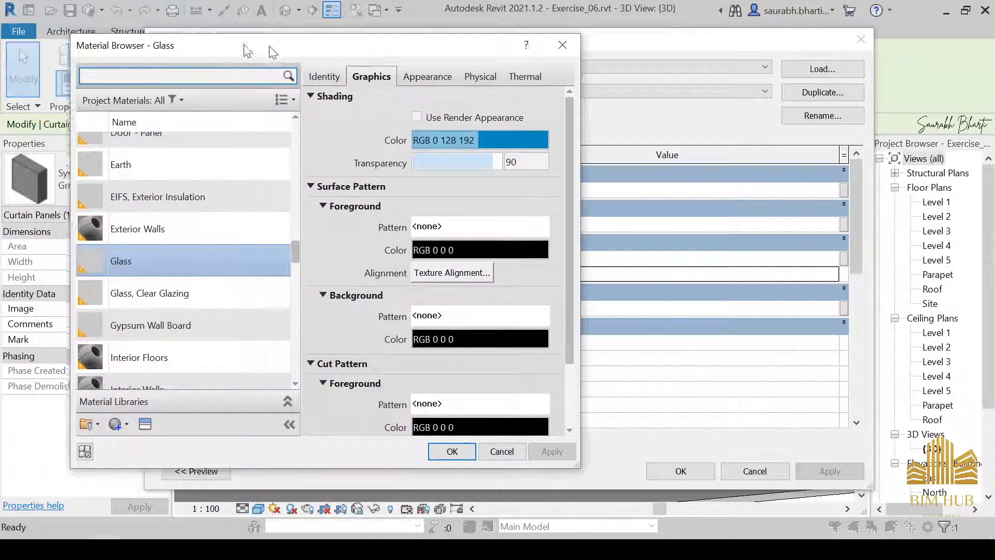
scroll(370, 270, down, 5)
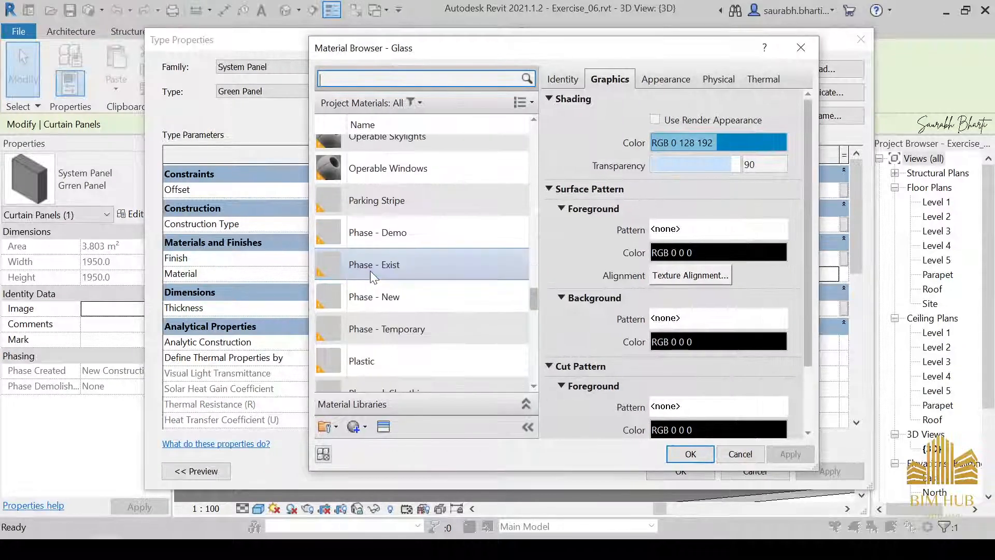
scroll(372, 288, up, 3)
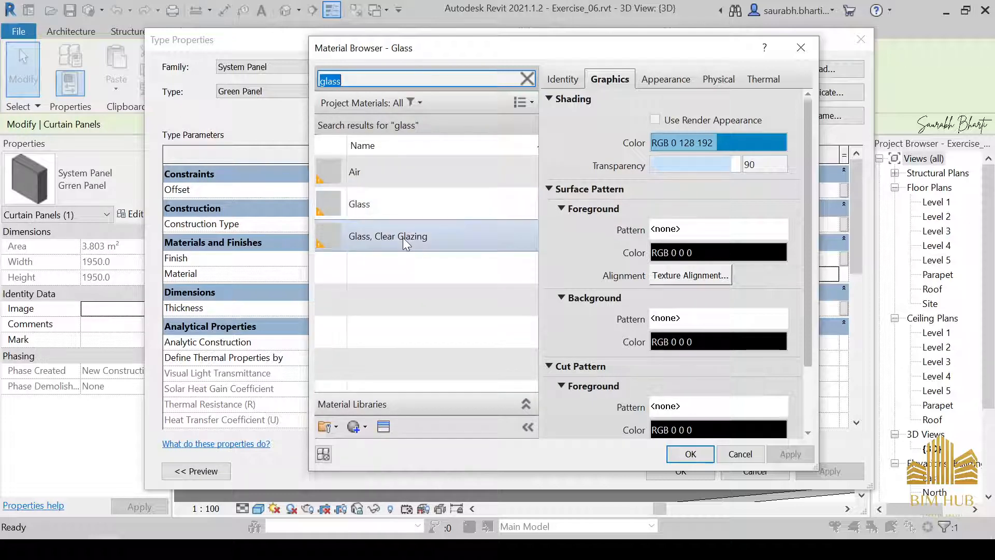
click(401, 206)
double_click(388, 207)
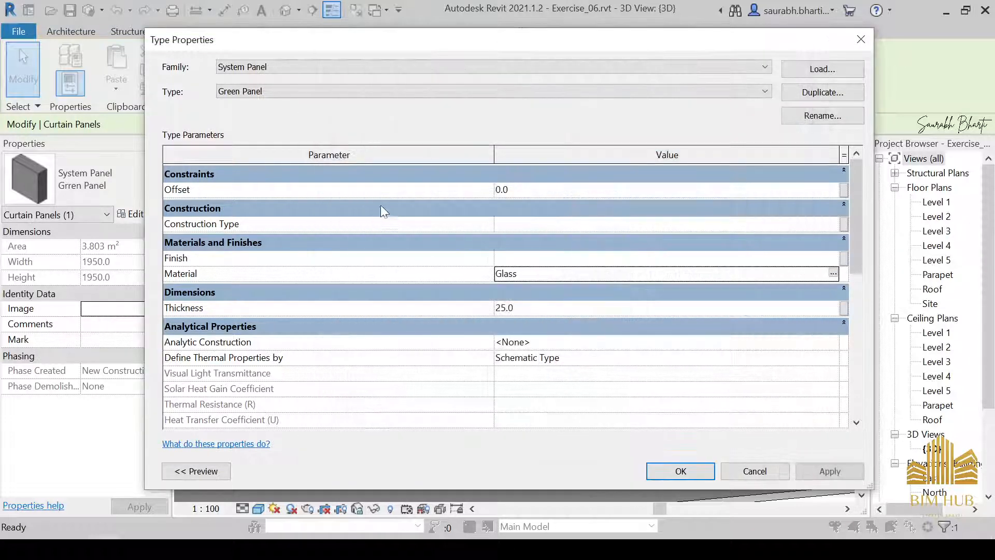
Reopen the material choices for Green Panel, compare Glass with Glass, Clear Glazing, and select Glass.
click(833, 272)
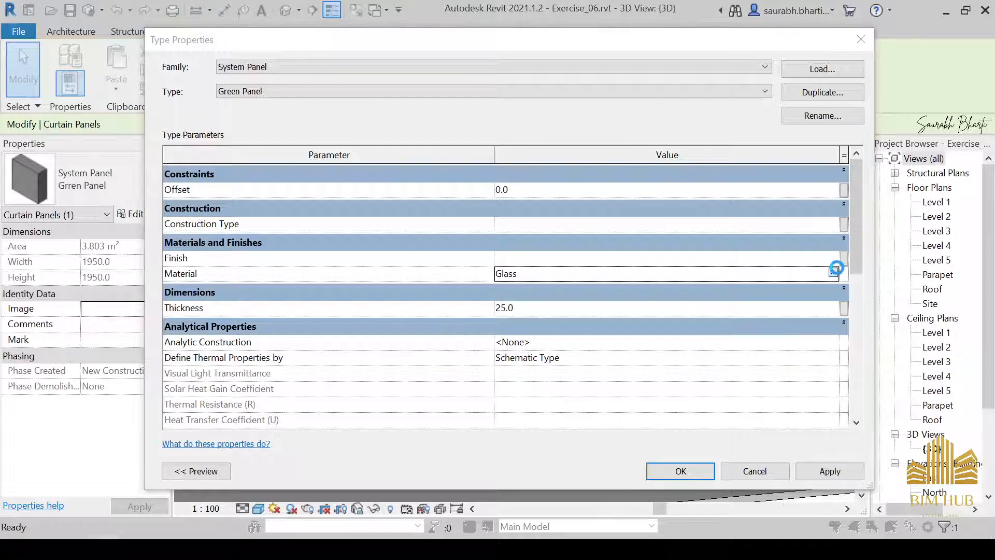
scroll(412, 270, up, 2)
scroll(412, 269, down, 4)
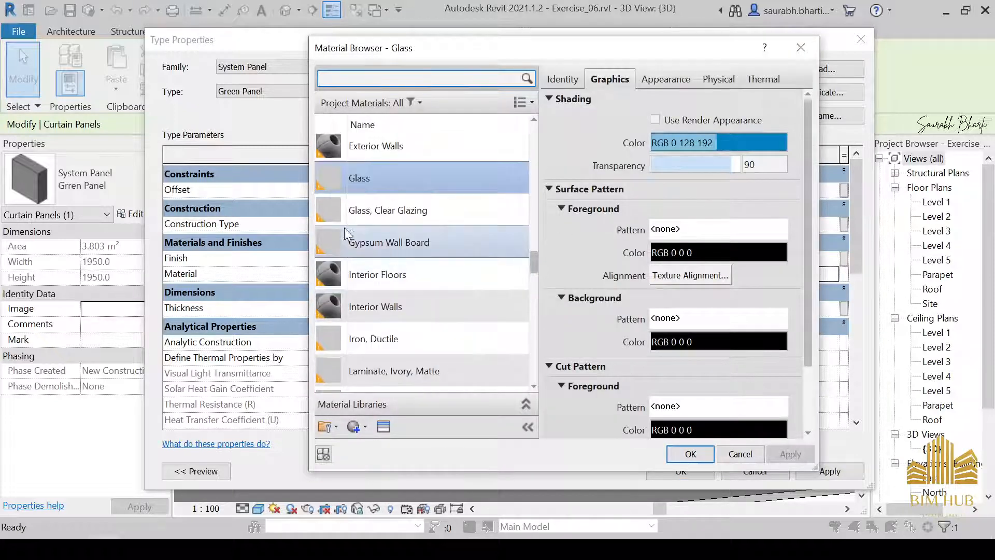
click(381, 210)
click(381, 181)
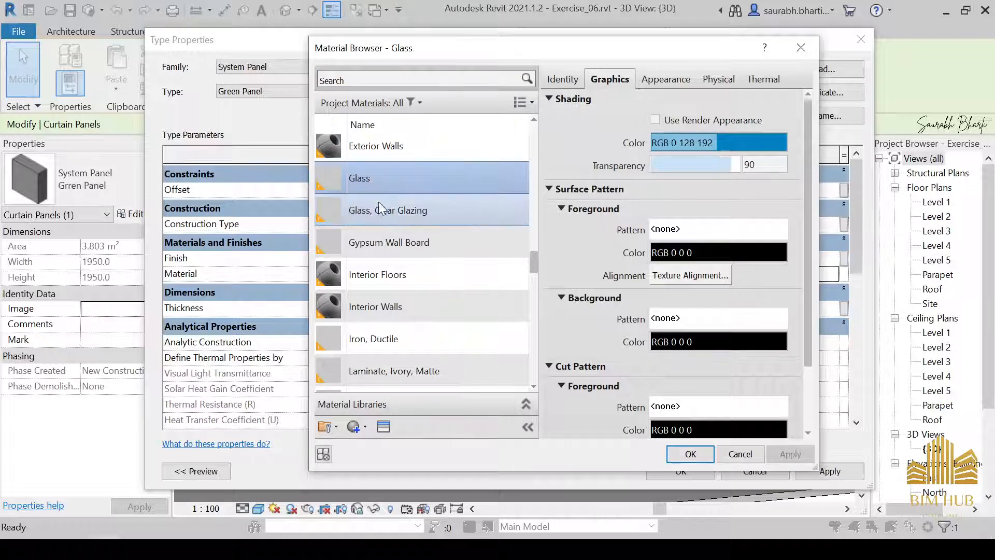
click(381, 209)
click(457, 243)
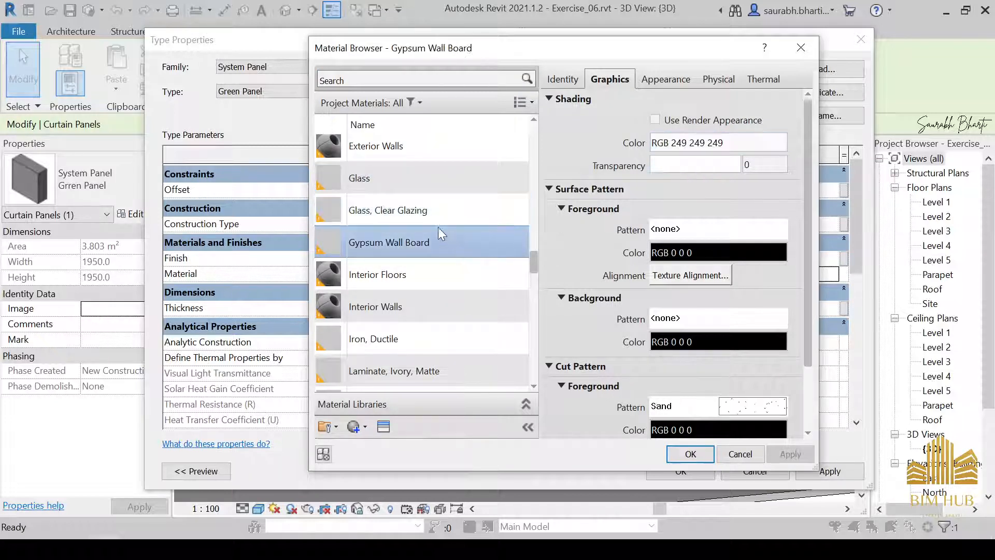
click(417, 214)
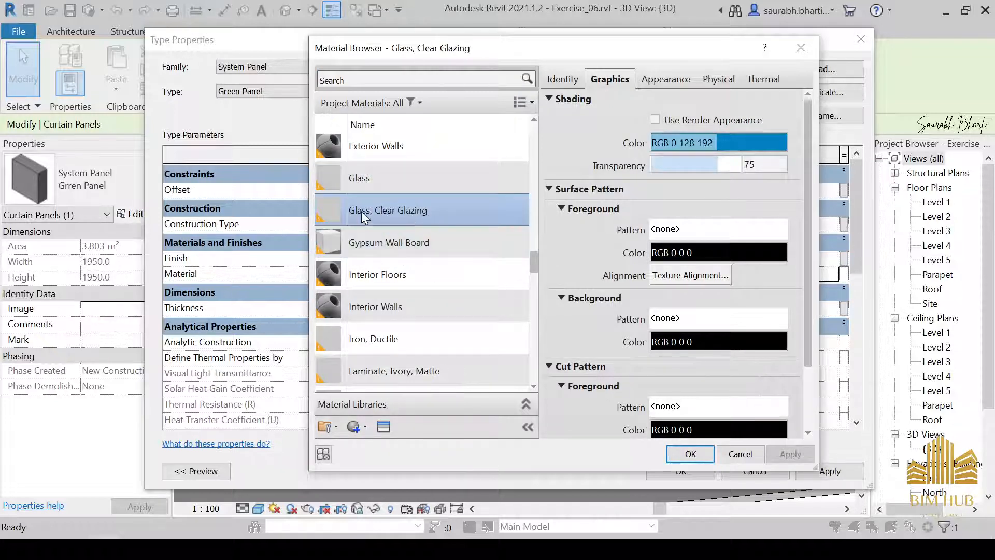
click(417, 183)
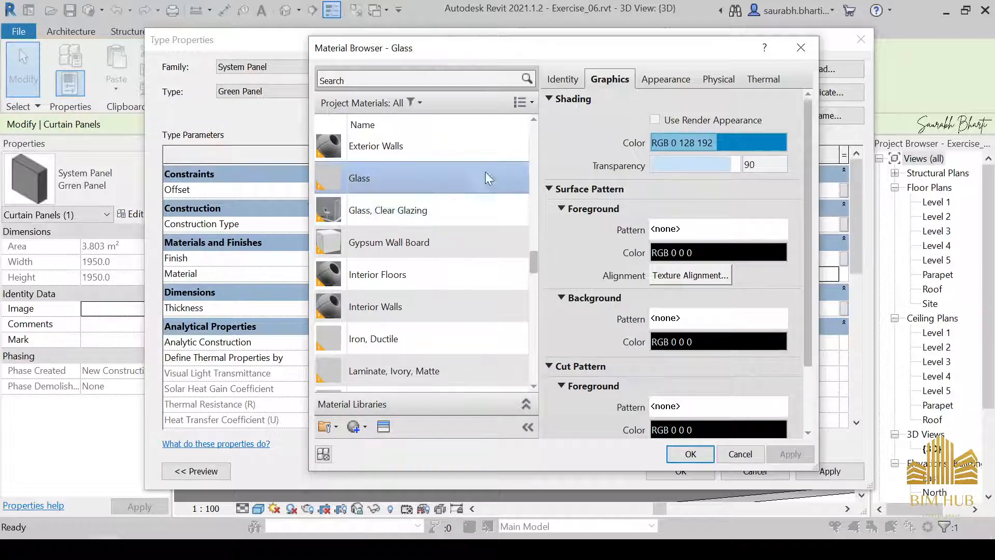
Set the glazing color of the Glass material's appearance to Green.
click(654, 80)
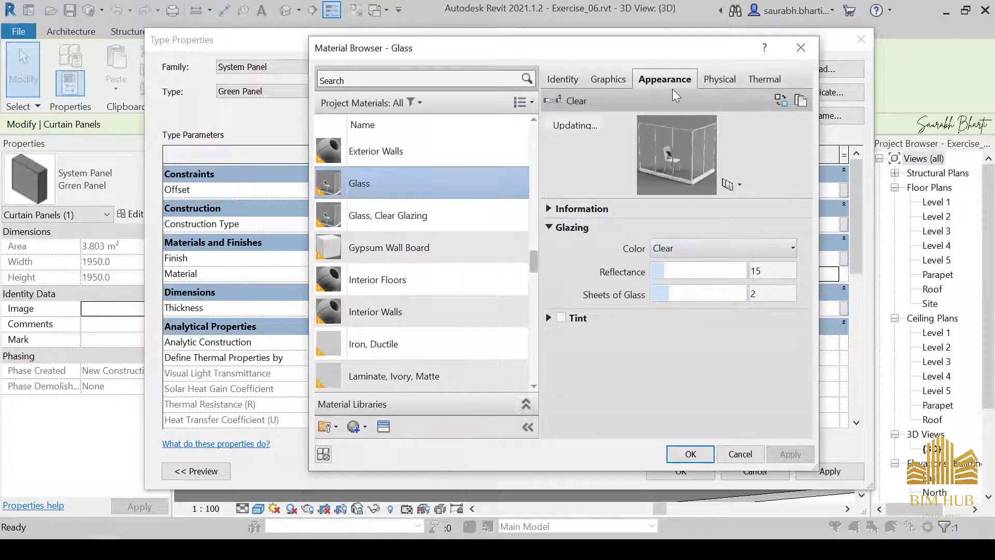
right_click(688, 87)
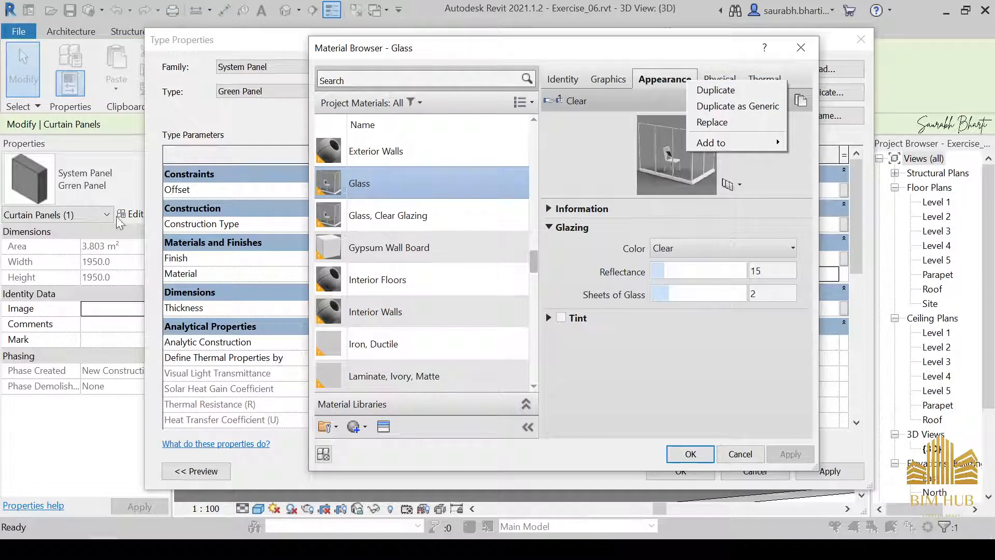
click(687, 380)
click(714, 250)
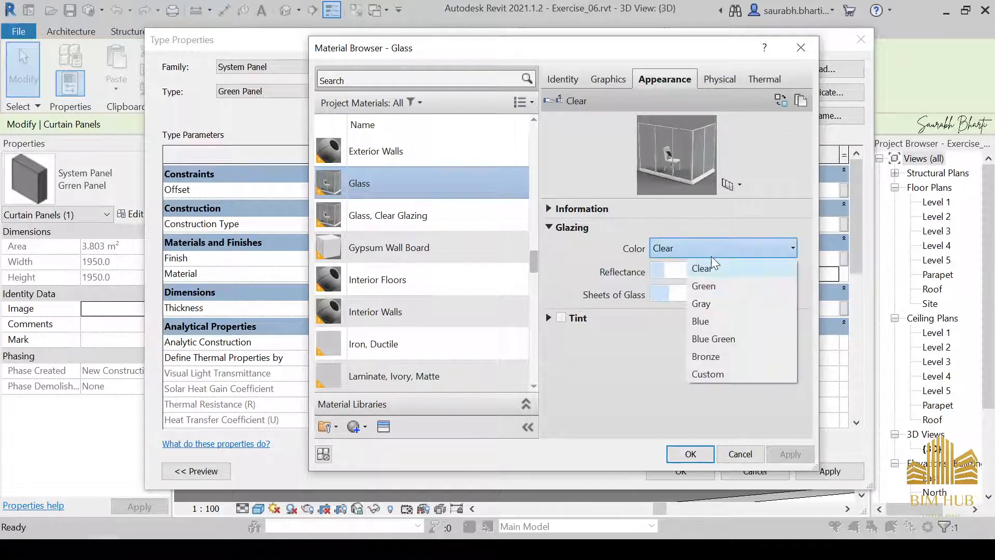
click(715, 286)
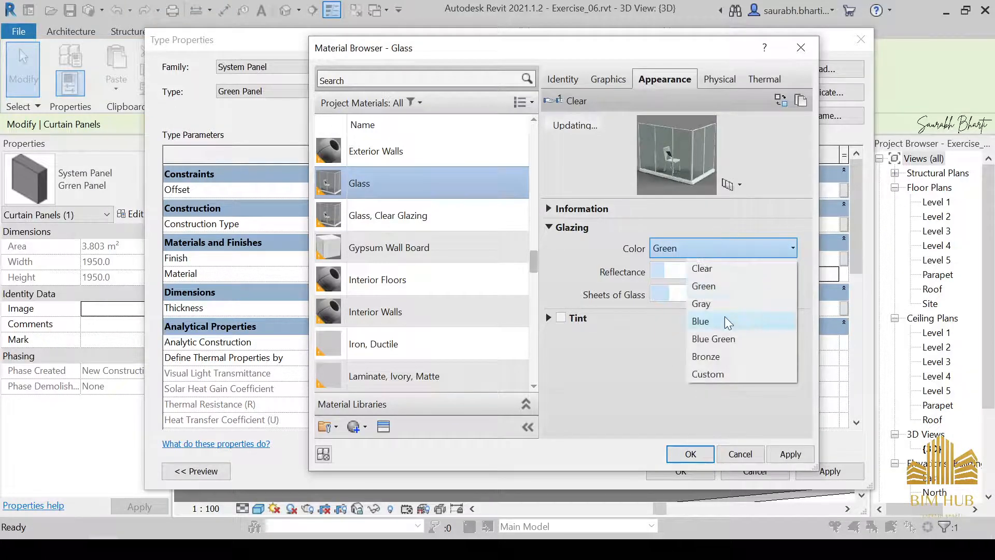
Try Blue, Blue Green and Bronze as the glazing color of Glass, and return it to Green.
click(702, 321)
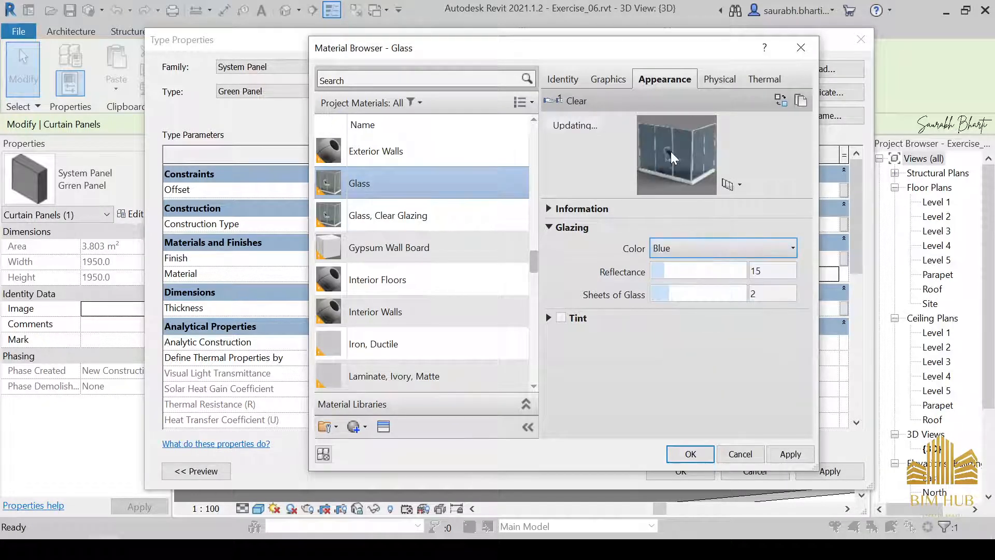
click(705, 241)
click(739, 337)
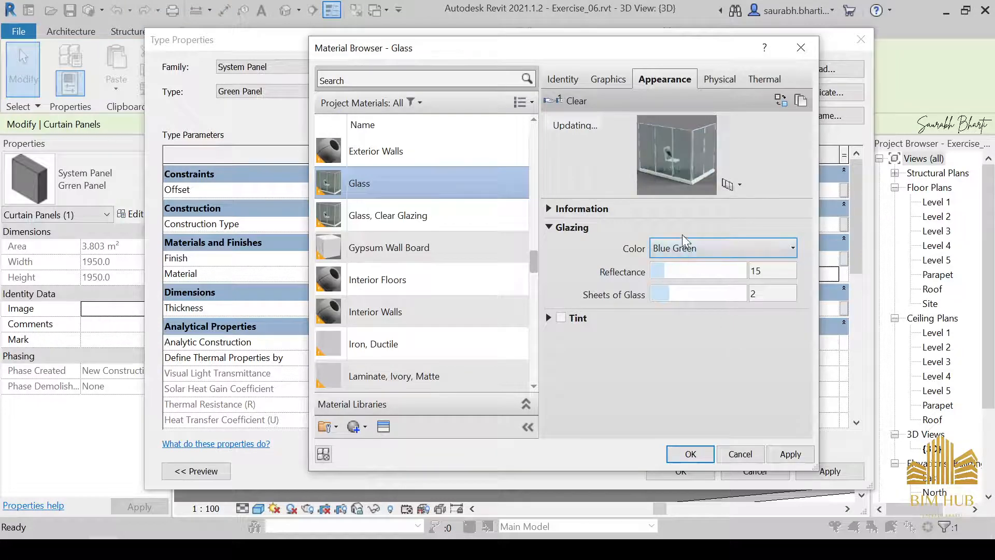
click(679, 248)
click(718, 356)
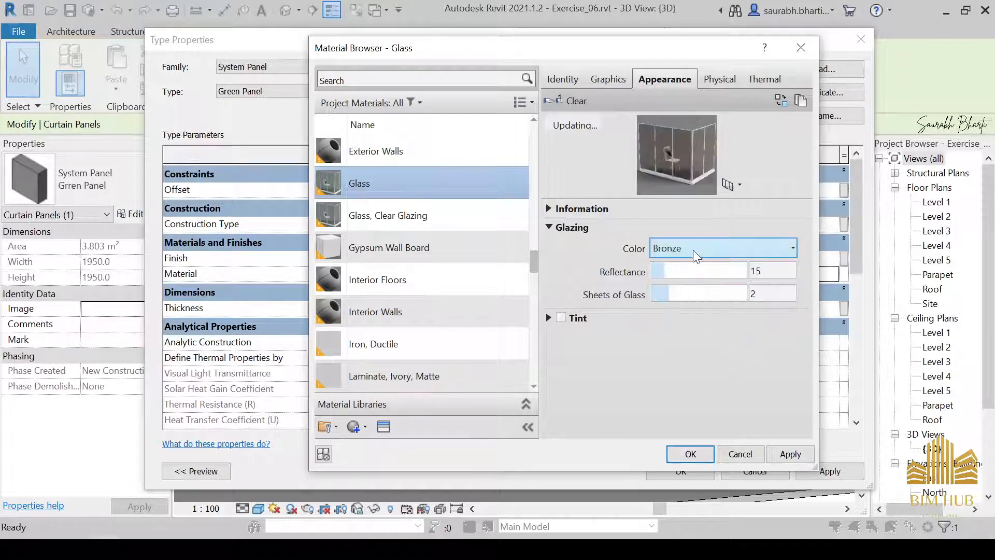
click(693, 250)
click(713, 286)
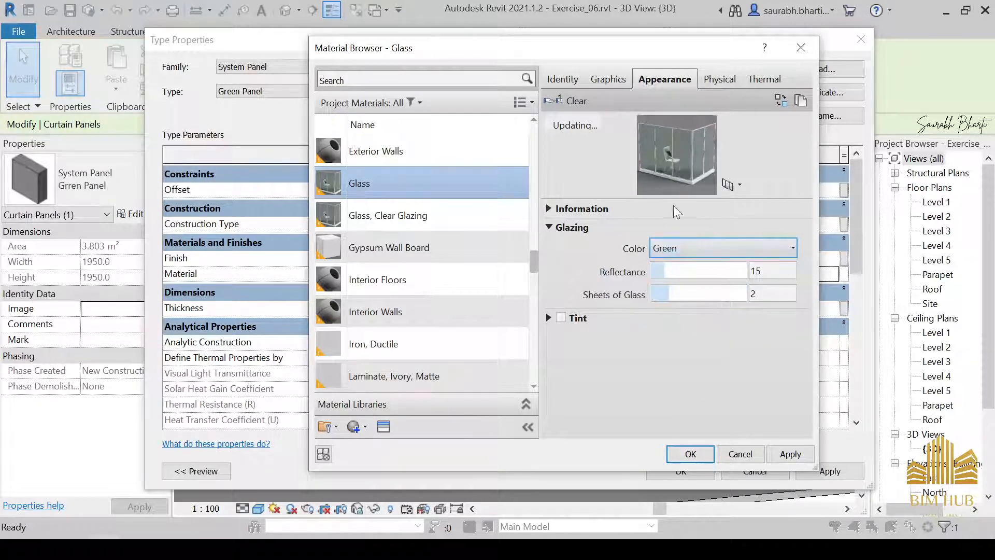
Try the Custom glazing color, cancel the color selection and return the glazing to Green.
click(693, 249)
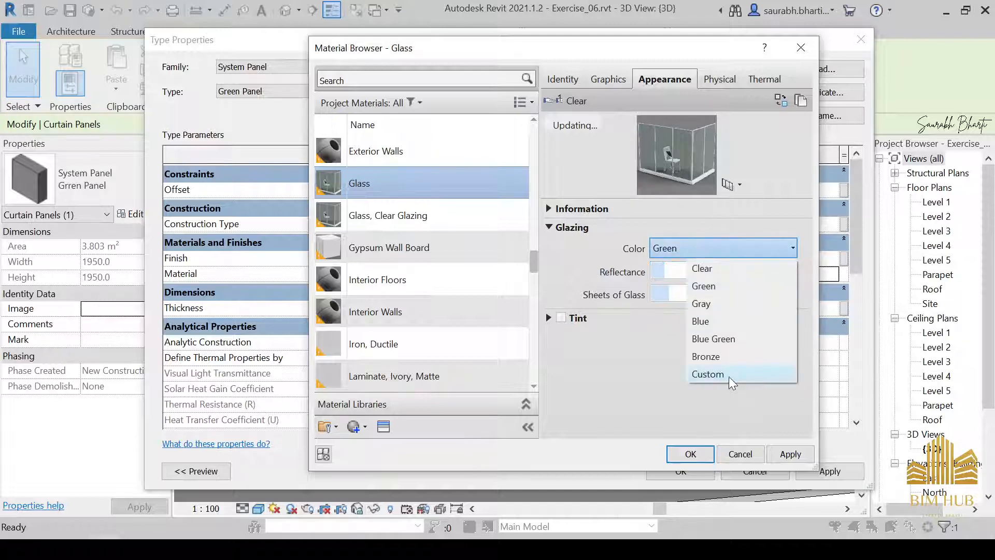
click(728, 374)
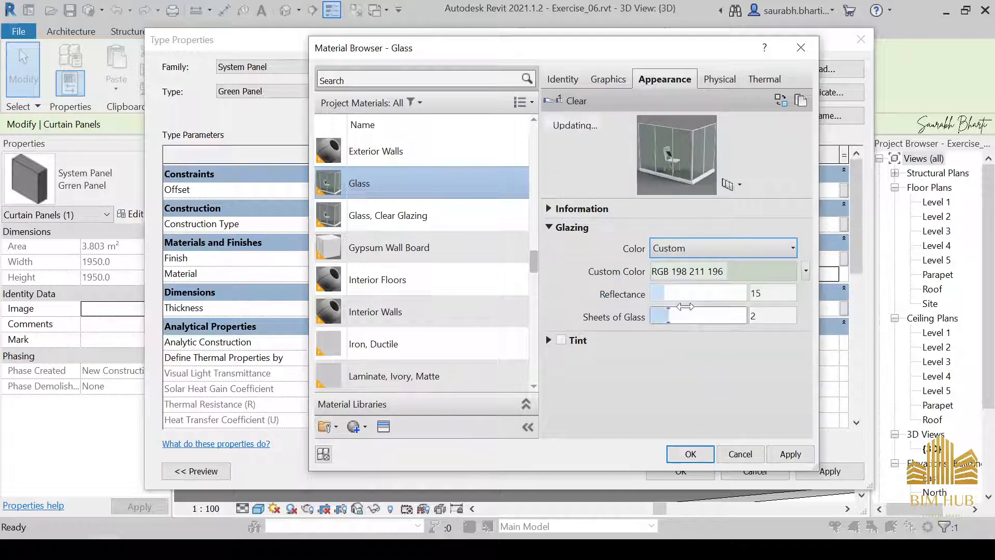
click(723, 275)
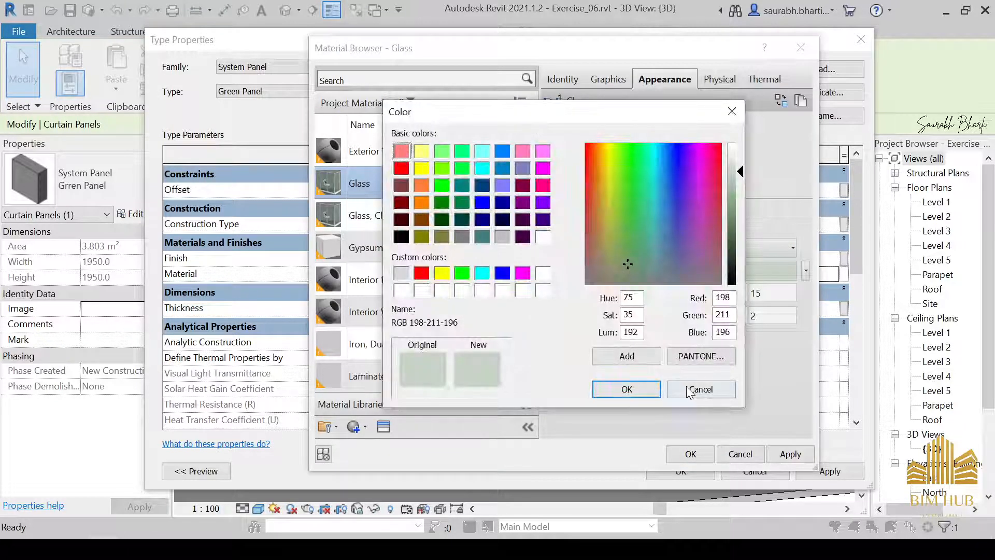
click(700, 390)
click(725, 248)
click(710, 284)
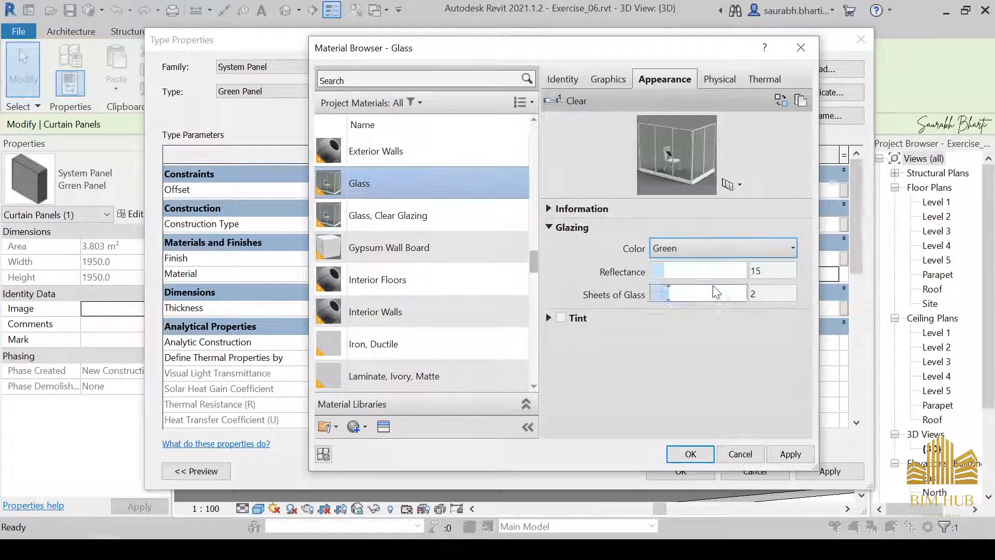
Set the Glass appearance to 3 sheets of glass and a reflectance of 20.
click(699, 294)
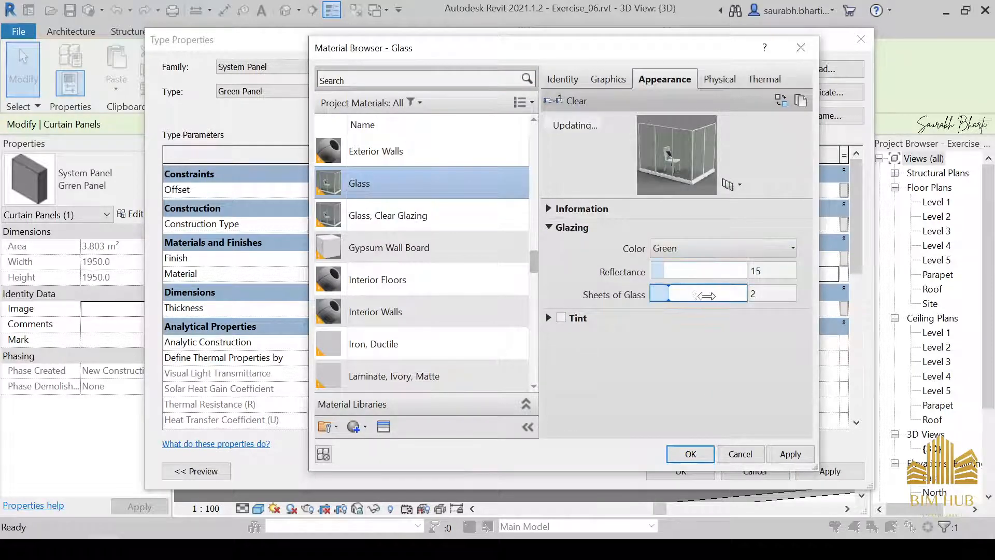
drag(706, 295, 716, 296)
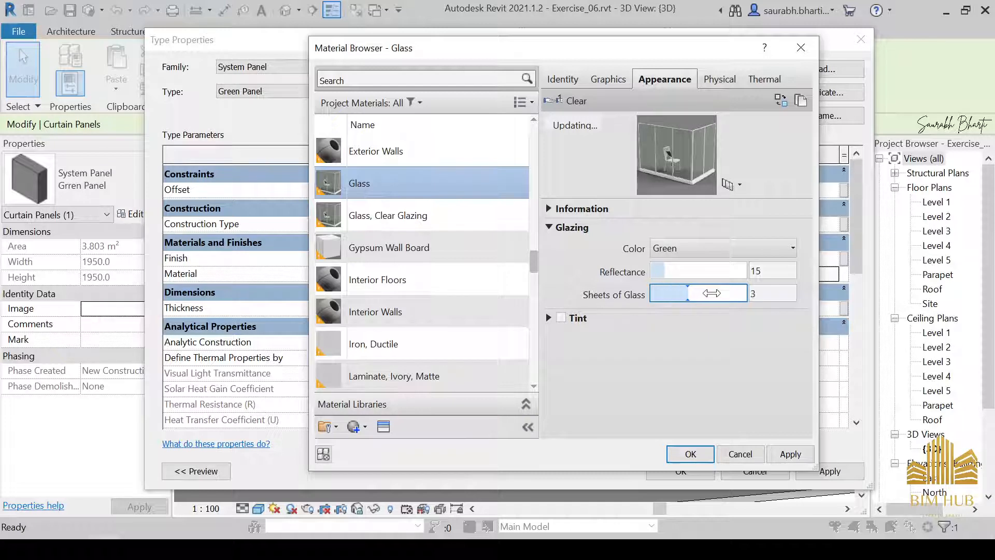
mouse_move(716, 292)
mouse_down()
mouse_move(726, 294)
mouse_move(699, 293)
mouse_up()
mouse_move(711, 273)
mouse_down()
mouse_move(720, 276)
mouse_move(691, 266)
mouse_move(699, 271)
mouse_up()
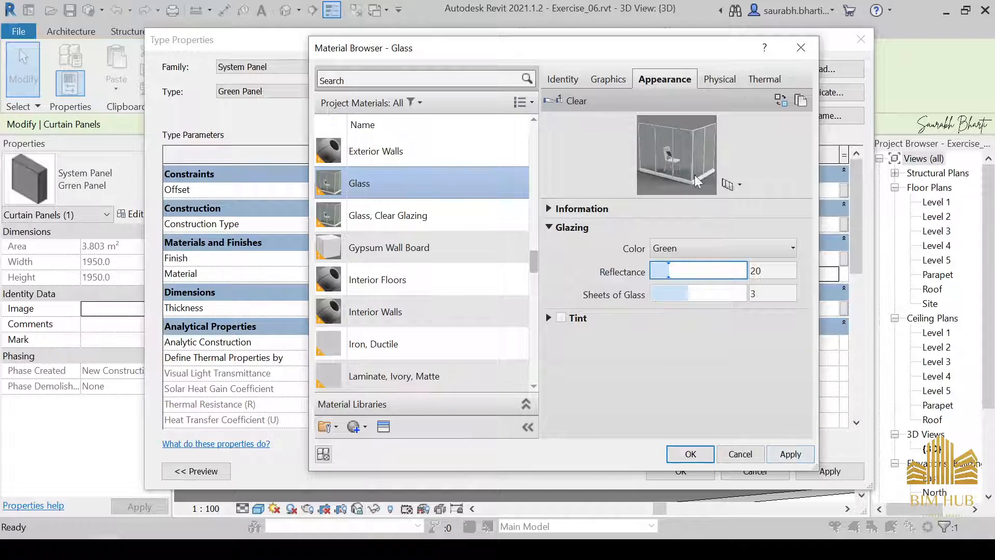
Confirm Green as the glazing color, apply the Glass material changes and accept the Green Panel type properties.
click(713, 241)
click(708, 285)
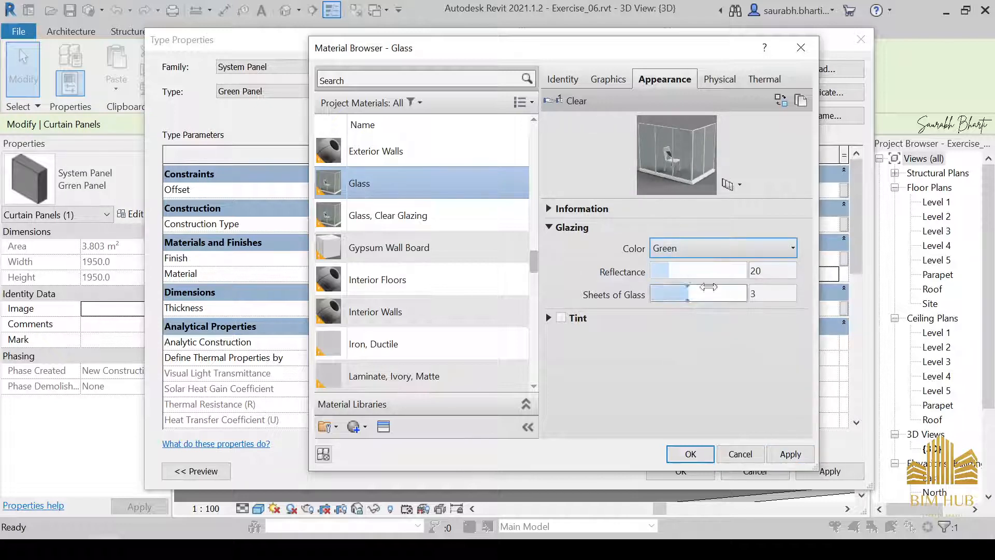
click(789, 456)
click(696, 451)
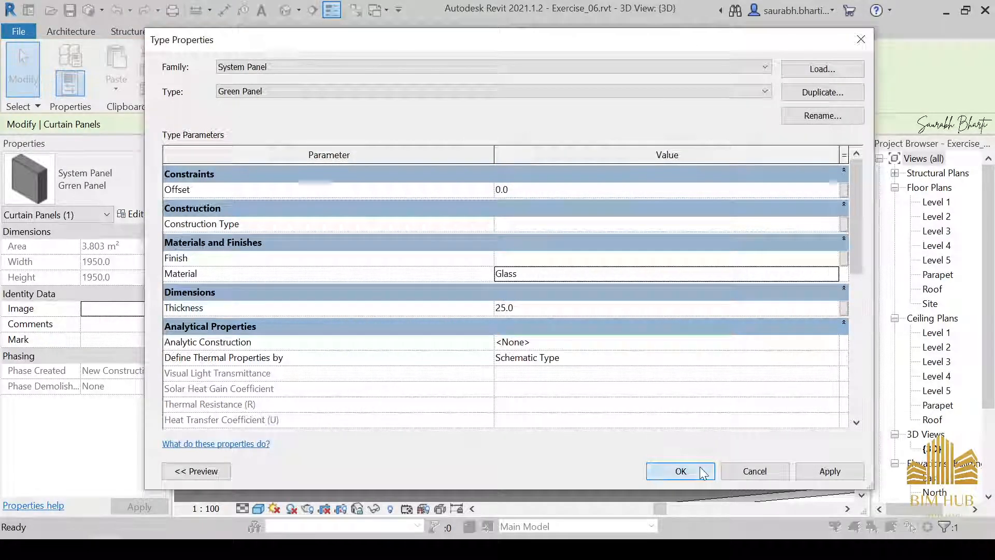
click(681, 472)
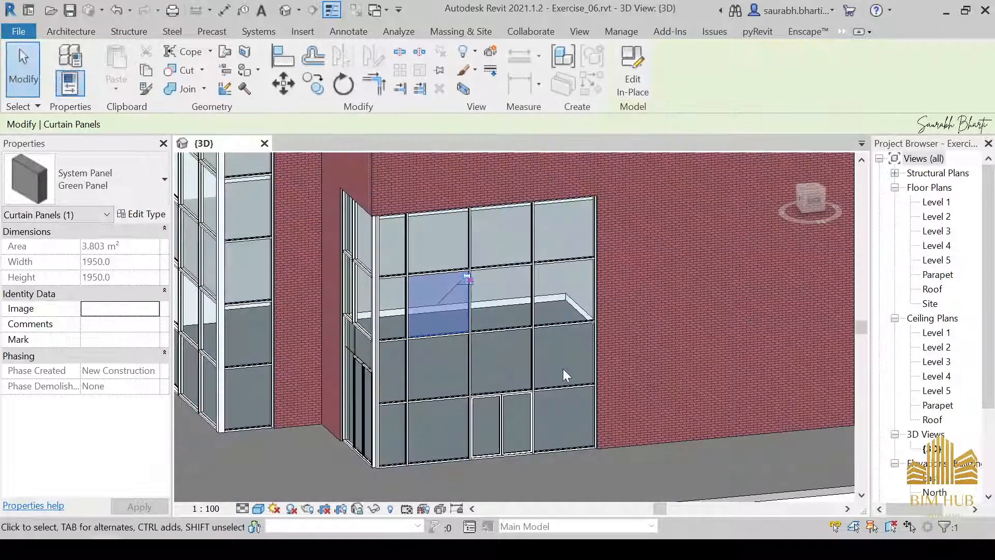
Reselect the second-column panel in the entrance curtain wall's second row from the top to check its type.
key(Escape)
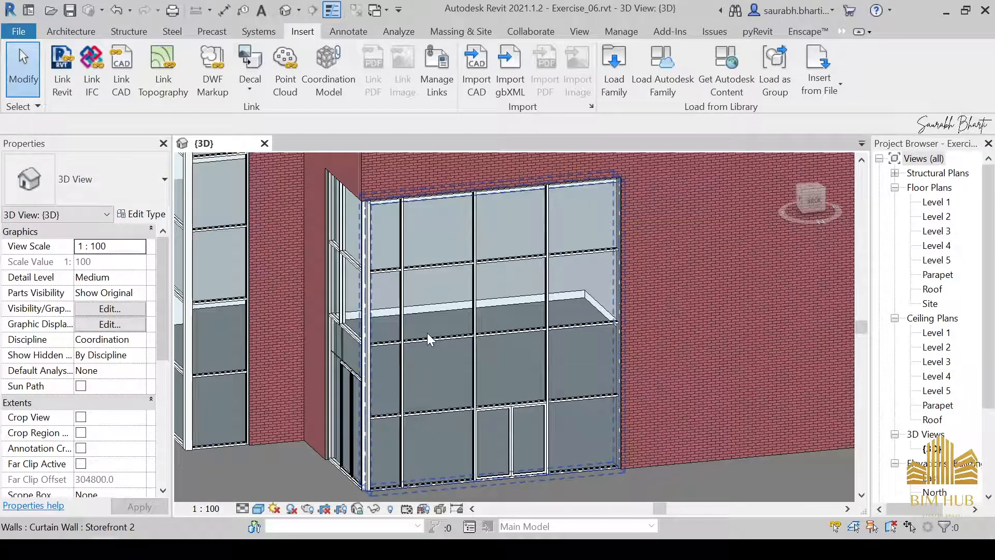
key(Tab)
key(Tab)
click(427, 332)
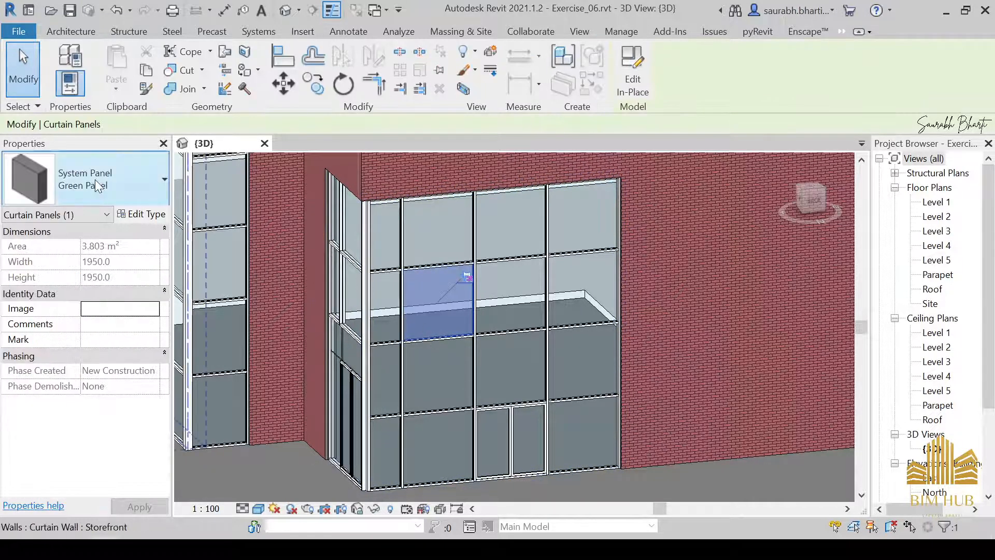
Switch the 3D view's visual style to Realistic and clear the panel selection.
scroll(436, 328, down, 4)
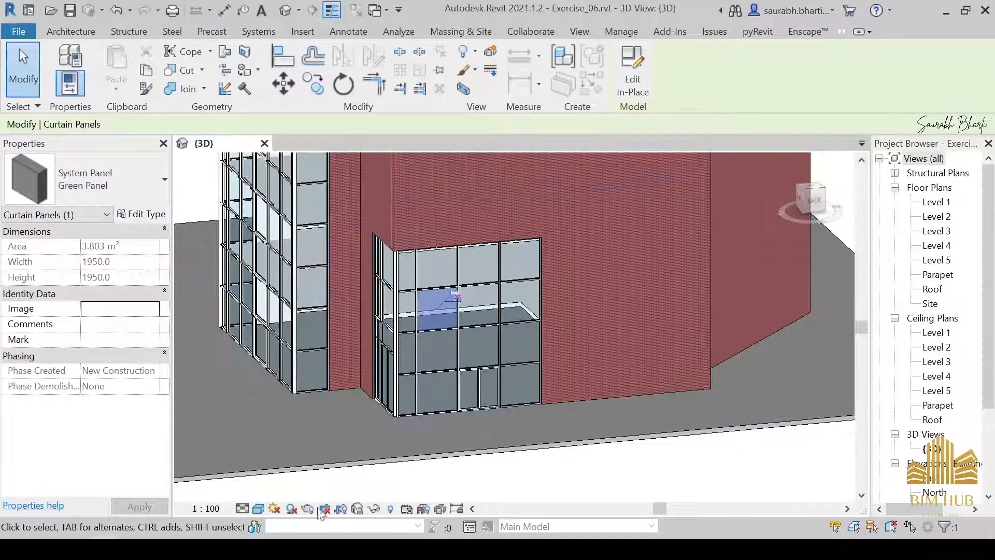
click(259, 508)
click(269, 491)
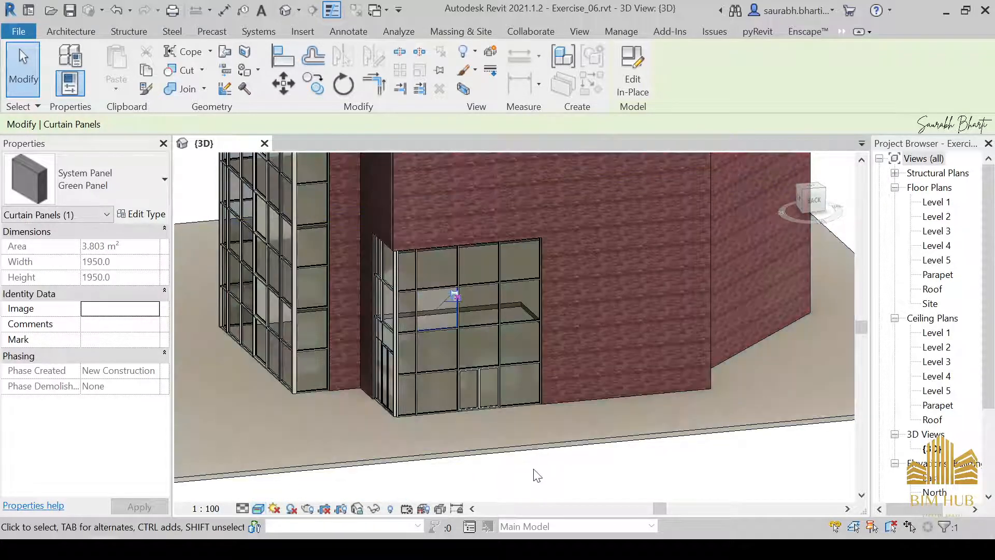
click(533, 492)
Inspect the entrance curtain wall's glass from several angles, and compare the Consistent Colors and Realistic visual styles.
shift+middle_drag(509, 456, 571, 444)
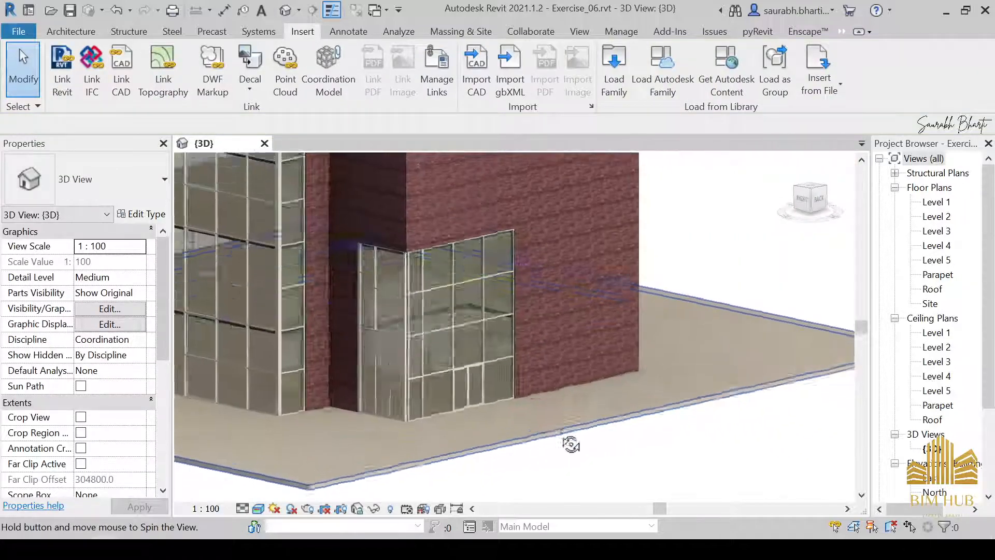
scroll(426, 306, up, 6)
mouse_move(438, 336)
shift+middle_down()
mouse_move(467, 387)
mouse_move(390, 388)
mouse_move(355, 329)
mouse_move(434, 305)
mouse_move(344, 314)
mouse_move(478, 377)
mouse_move(413, 356)
mouse_move(611, 325)
mouse_move(653, 332)
mouse_move(437, 345)
shift+middle_up()
scroll(435, 304, down, 5)
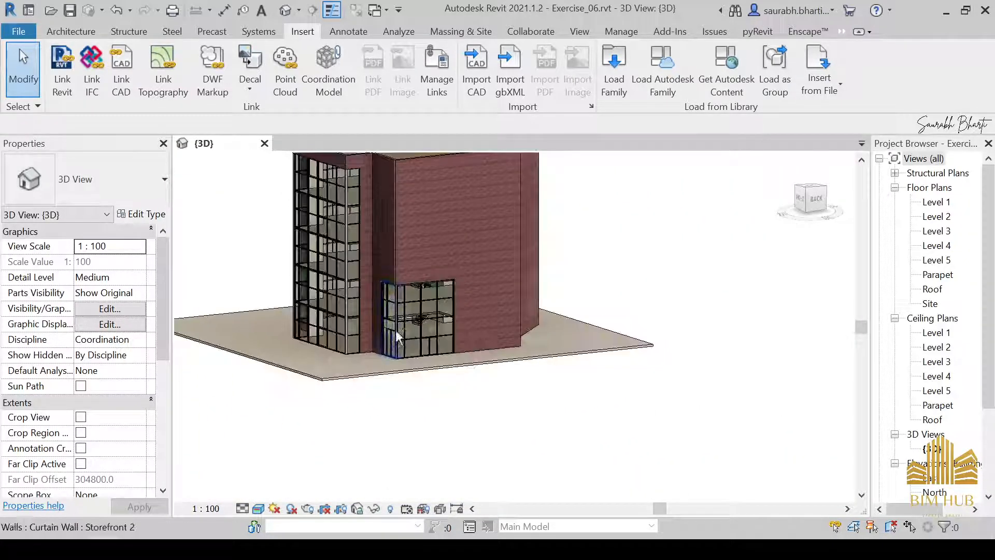
scroll(407, 342, up, 5)
click(255, 509)
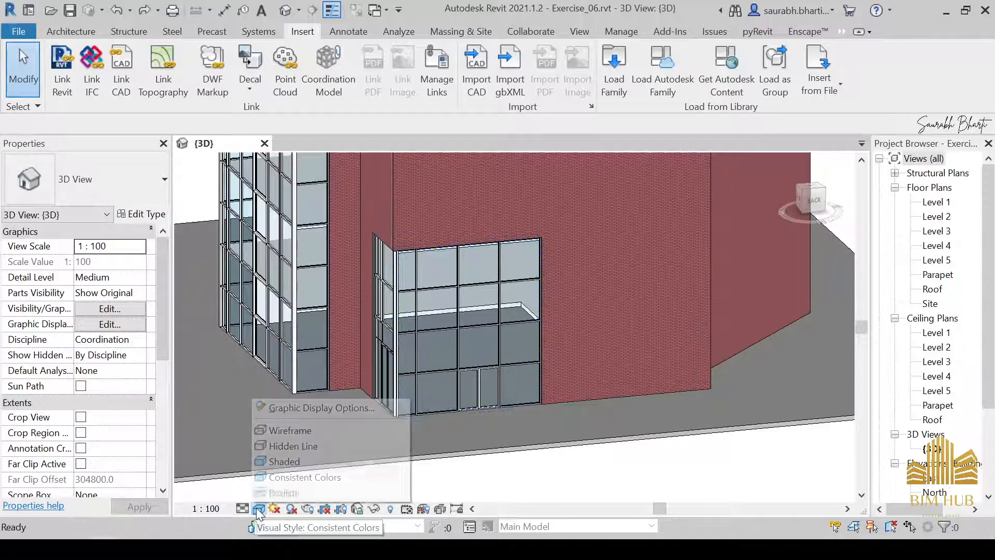
click(290, 491)
Change the second-column panel in the entrance curtain wall's second row to the Empty system panel, and inspect the opening.
scroll(417, 344, up, 4)
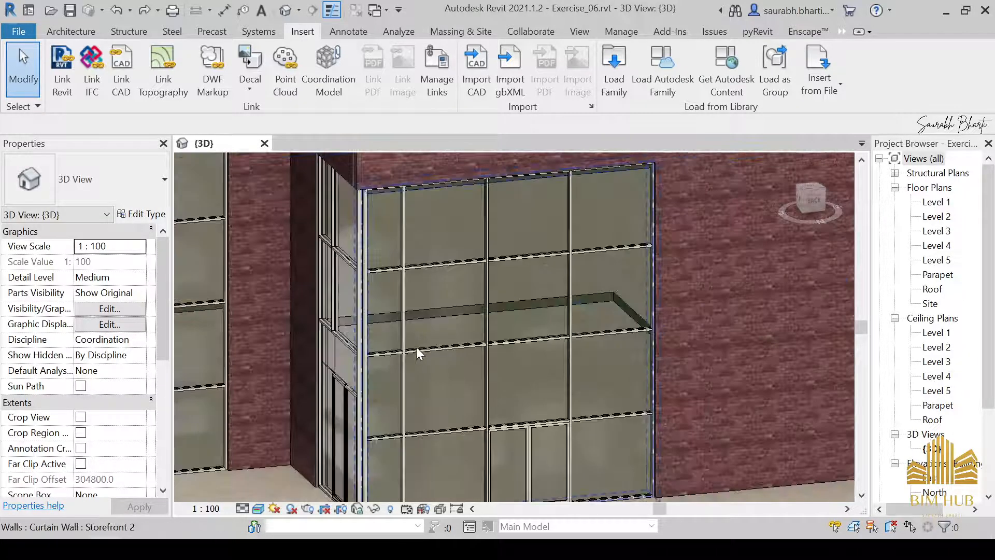
key(Tab)
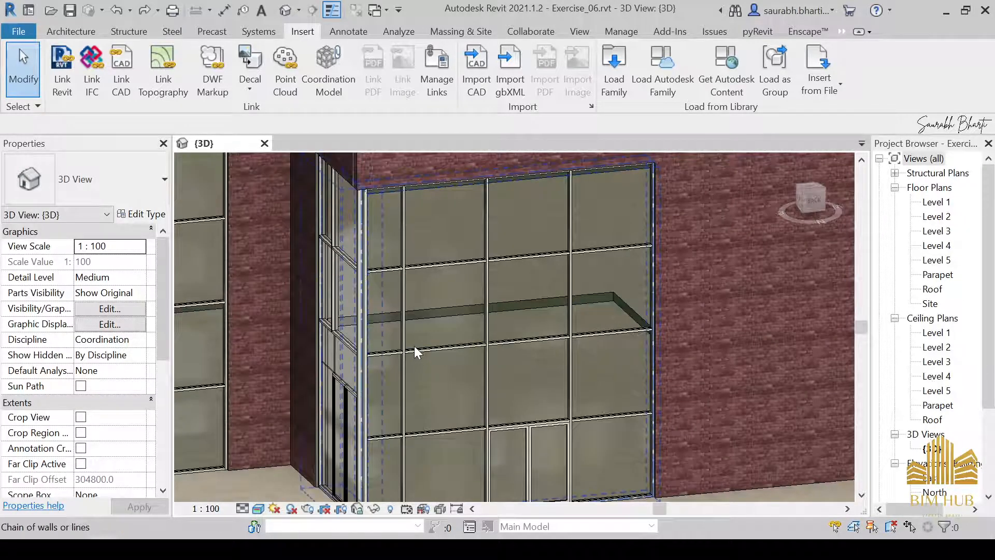
key(Tab)
click(415, 346)
click(109, 156)
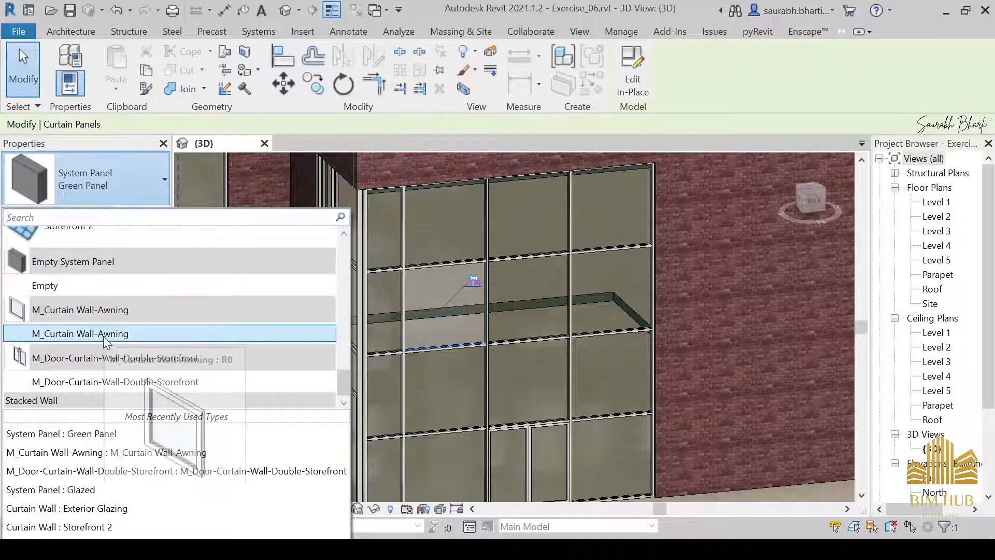
click(98, 287)
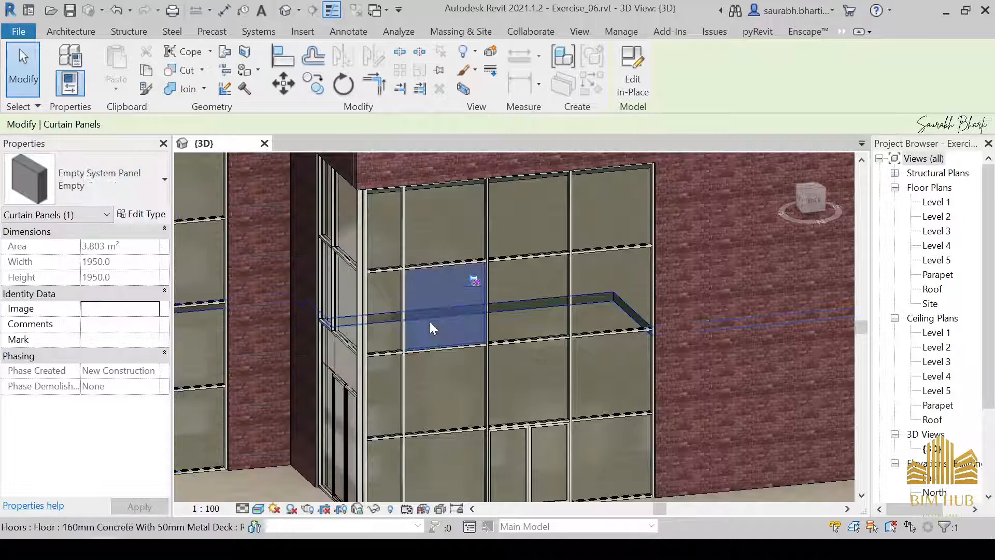
click(509, 344)
shift+middle_drag(449, 322, 450, 350)
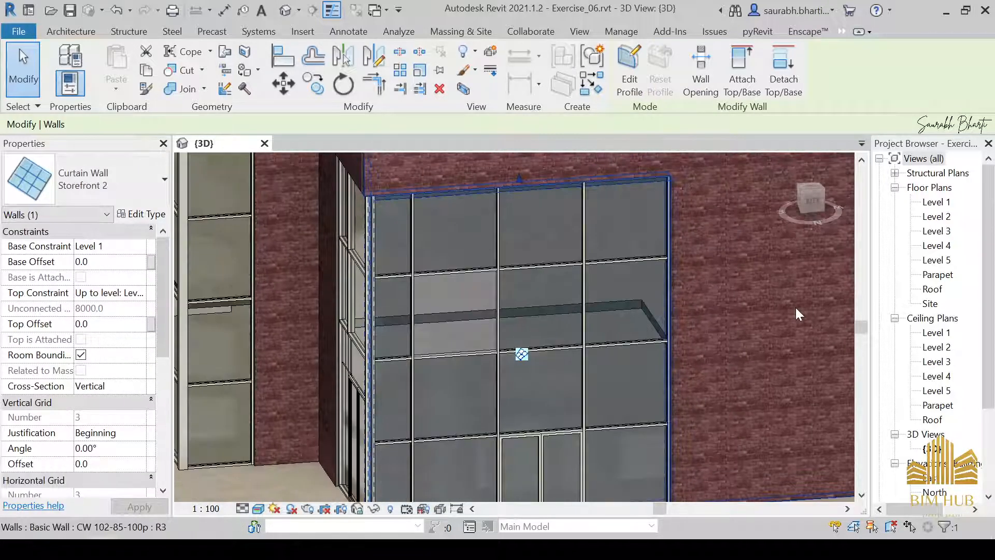
click(795, 307)
key(Escape)
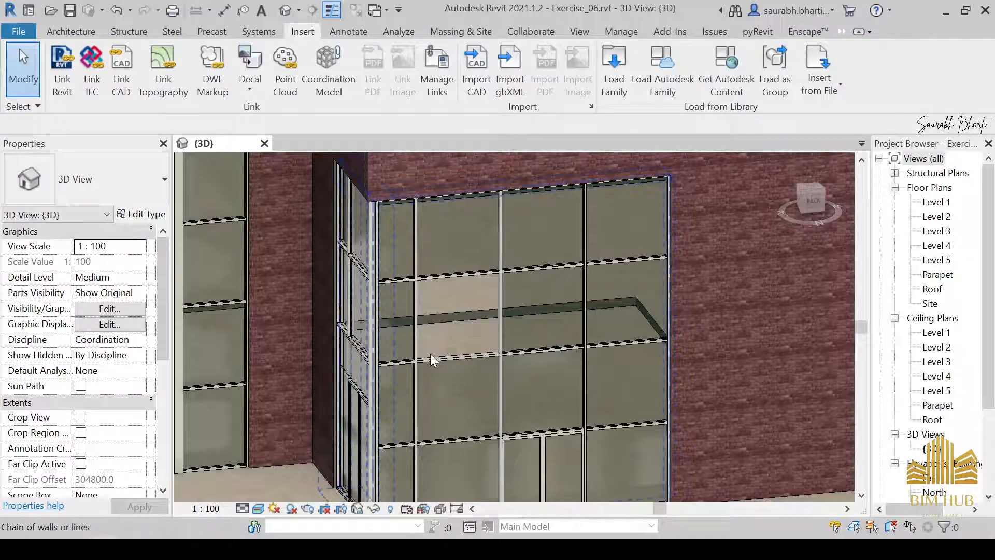
Change the empty panel in the entrance curtain wall's second row back to the Green Panel type.
click(432, 354)
click(132, 192)
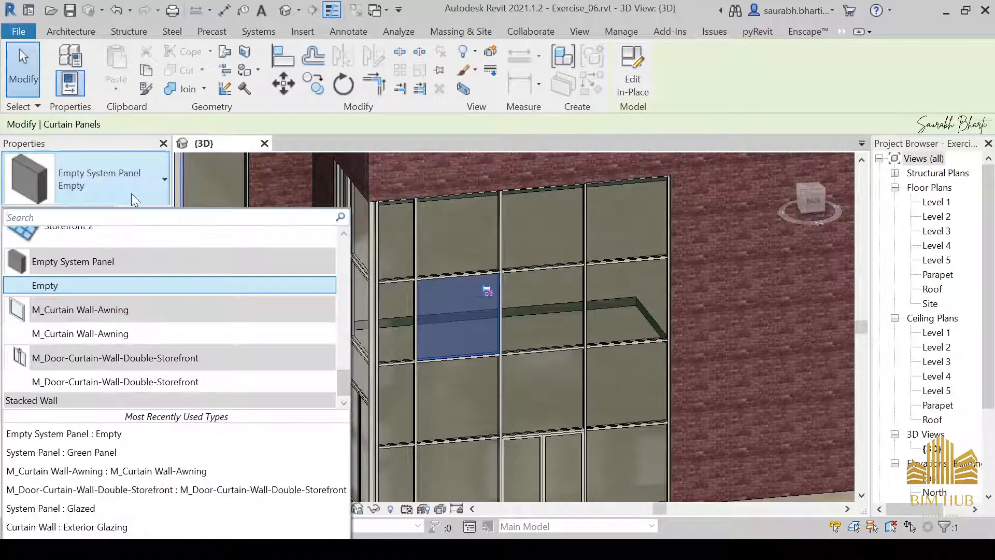
scroll(113, 328, up, 1)
scroll(111, 324, down, 1)
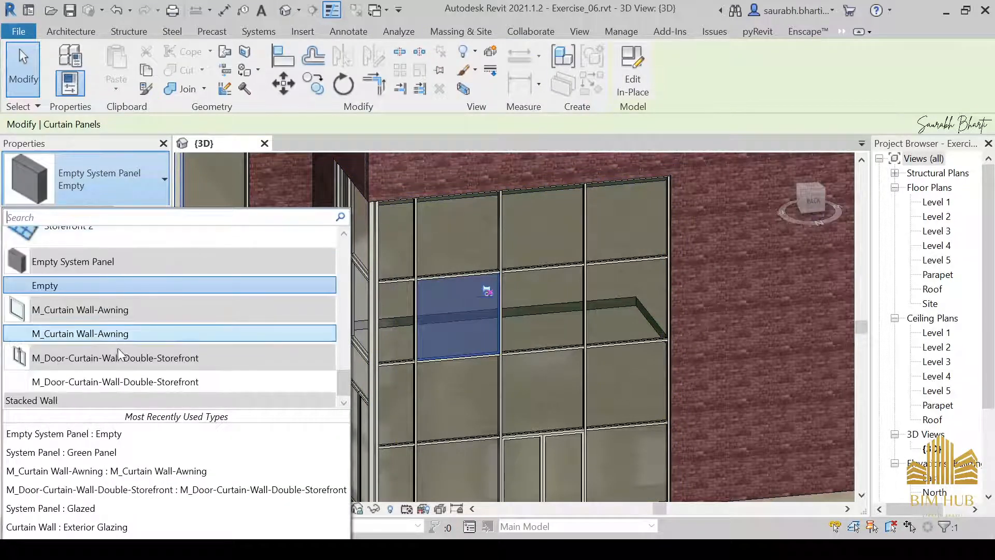
click(110, 453)
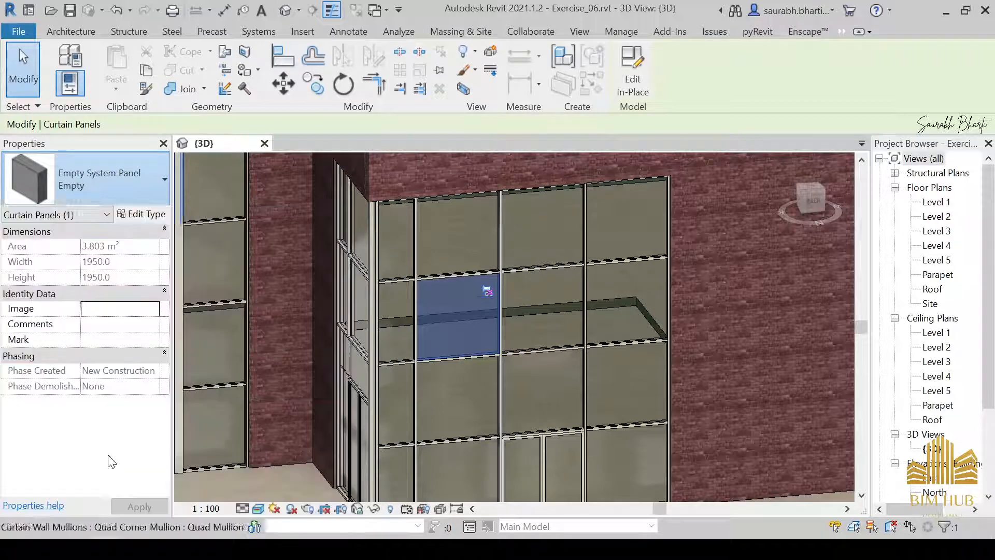
key(Escape)
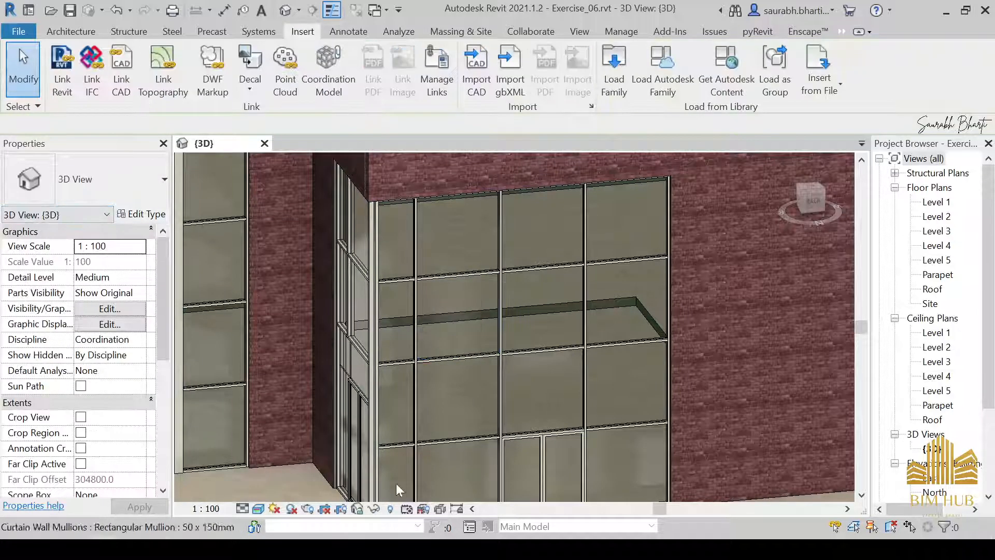
Inspect the entrance curtain wall's glass panels from several angles and distances.
scroll(332, 474, down, 3)
shift+middle_drag(442, 395, 493, 466)
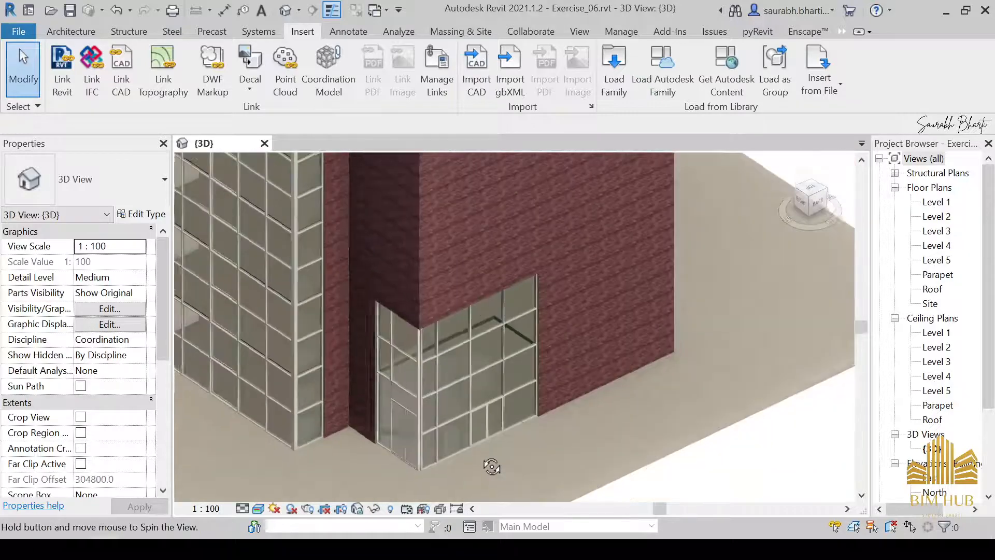
scroll(474, 396, up, 3)
shift+middle_drag(474, 397, 399, 311)
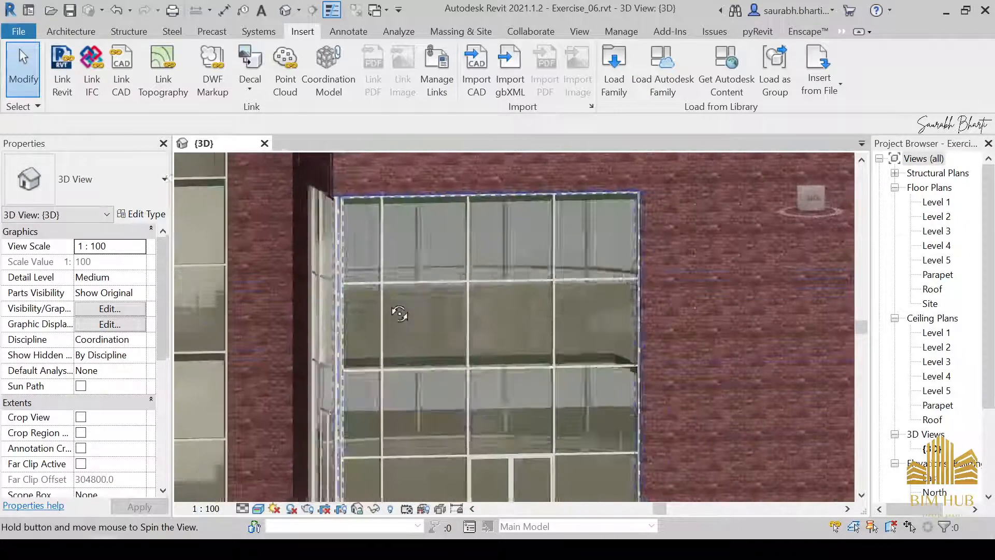
scroll(404, 360, up, 5)
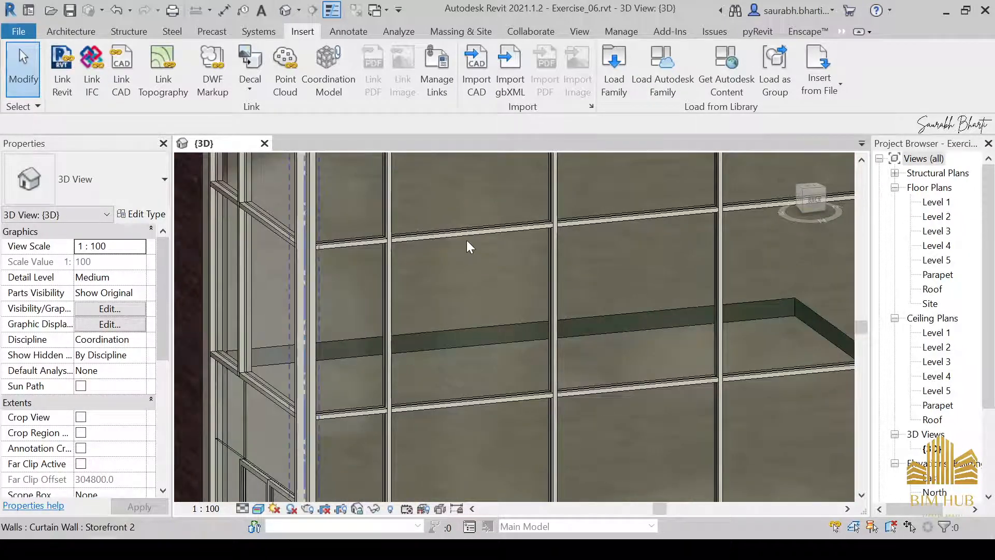
scroll(420, 262, down, 2)
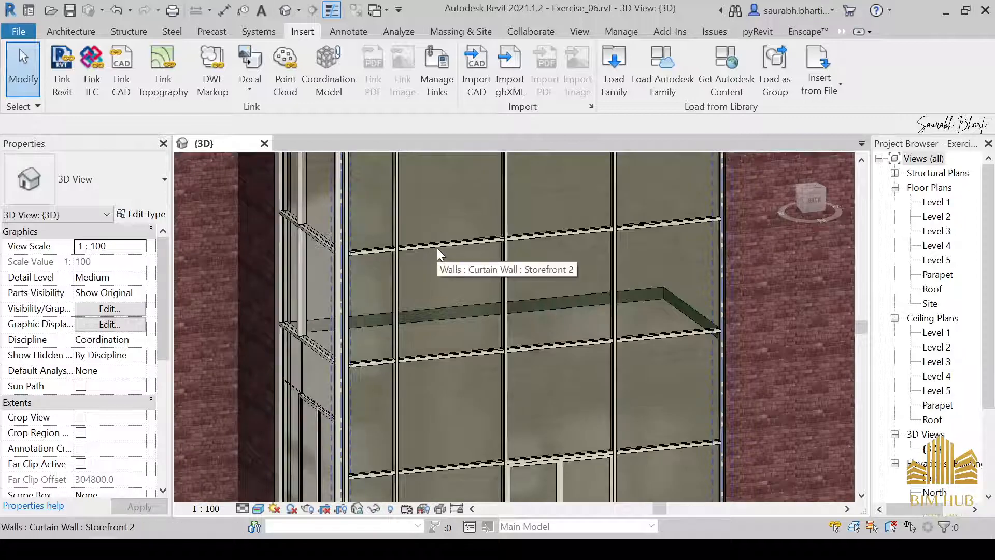
Check the material assigned to the Green Panel type of the second-column panel in the entrance curtain wall's second row.
key(Tab)
key(Tab)
click(437, 247)
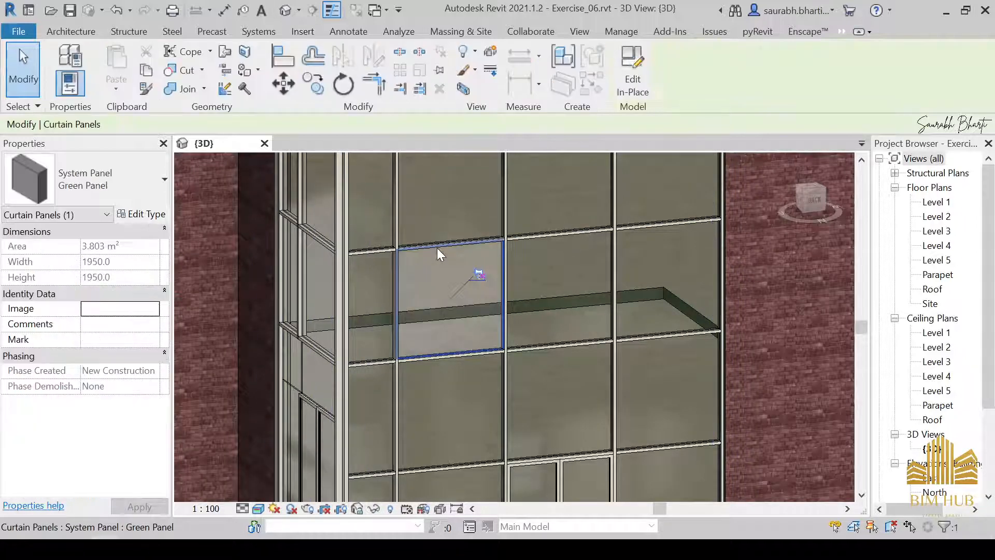
click(136, 214)
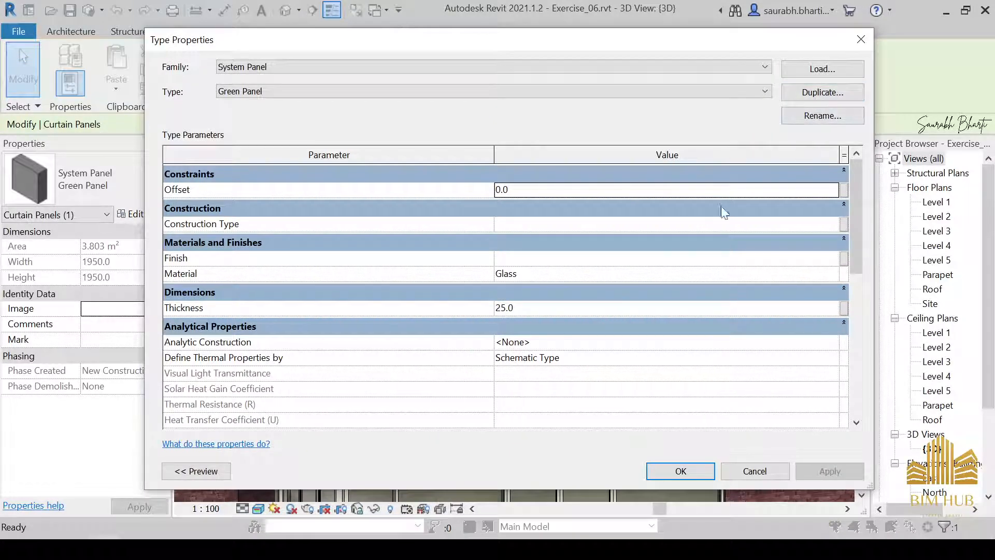
click(827, 275)
click(834, 273)
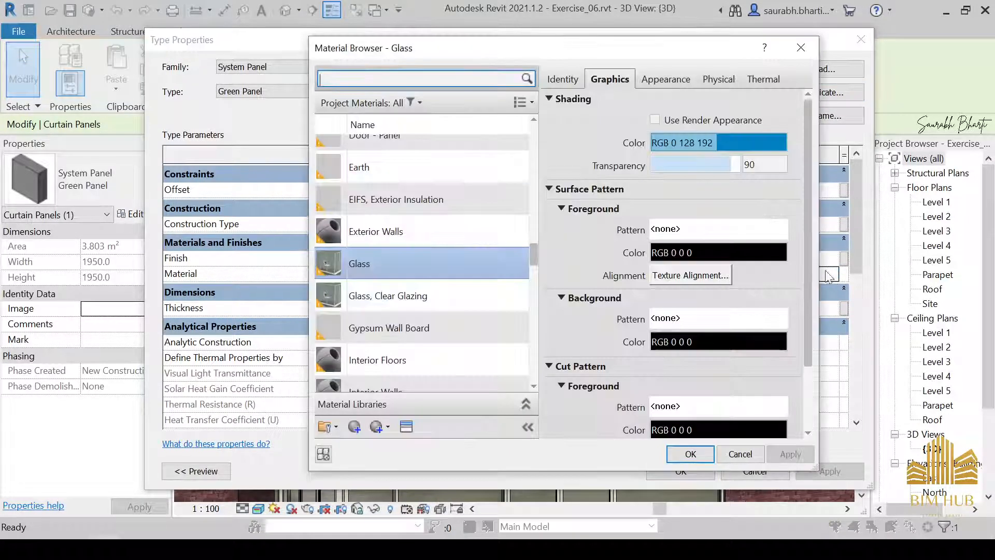
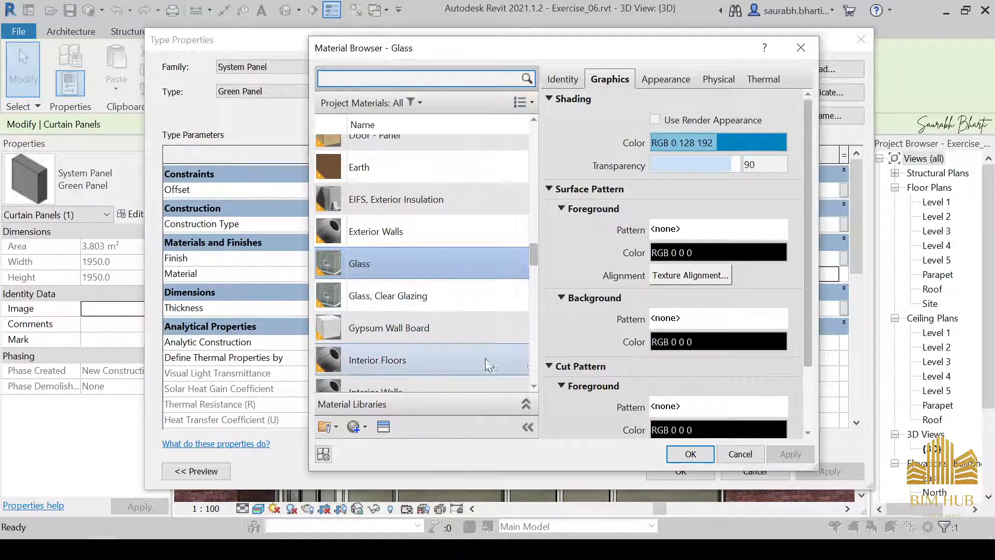
click(690, 454)
click(680, 471)
Undo the latest changes, and set the 3D view's visual style to Realistic.
key(ctrl+z)
key(ctrl+z)
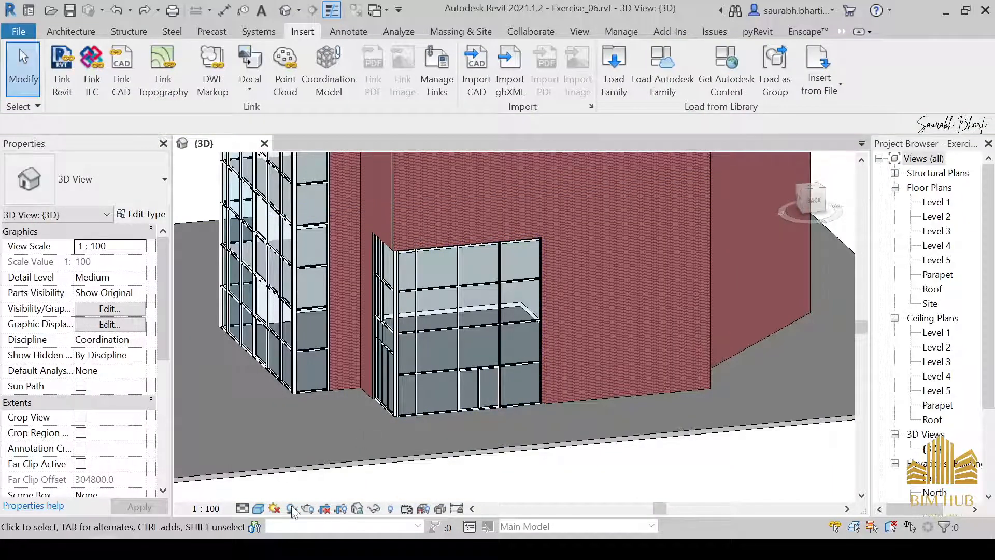
click(259, 509)
click(297, 491)
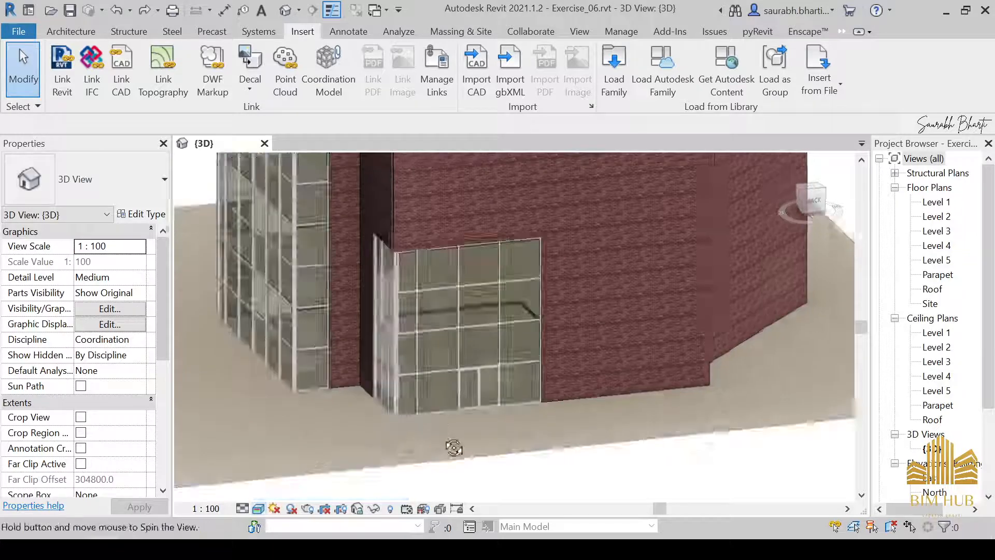
click(258, 508)
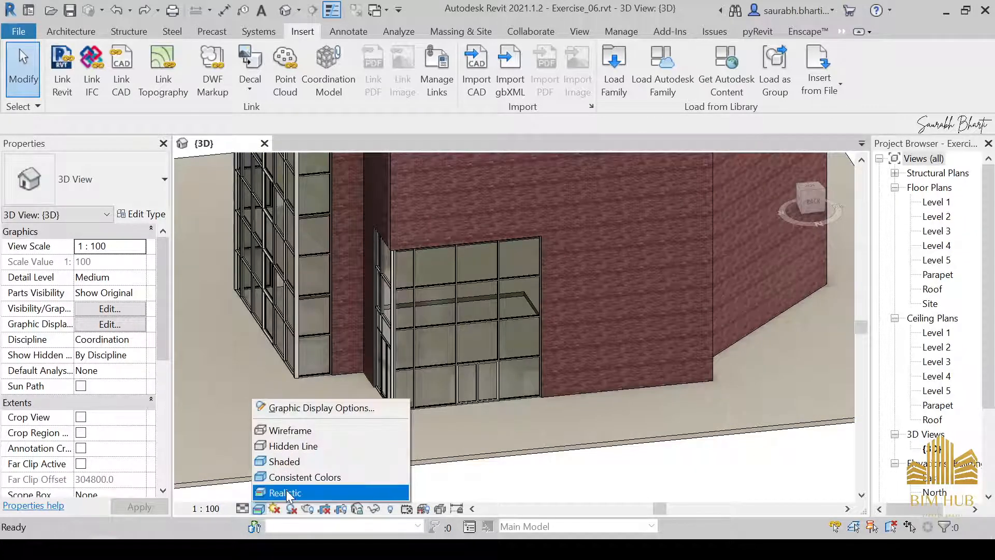
click(296, 493)
Check the types available for the second-row panel in the entrance curtain wall, and undo the earlier Green Panel and visual style changes.
scroll(441, 296, up, 3)
scroll(434, 278, up, 4)
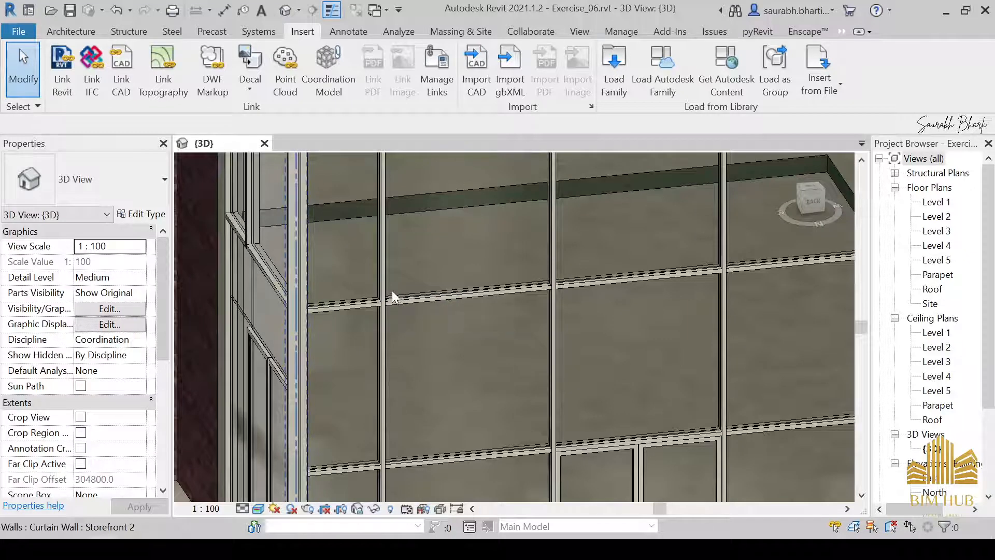
key(Tab)
key(Tab)
key(Tab)
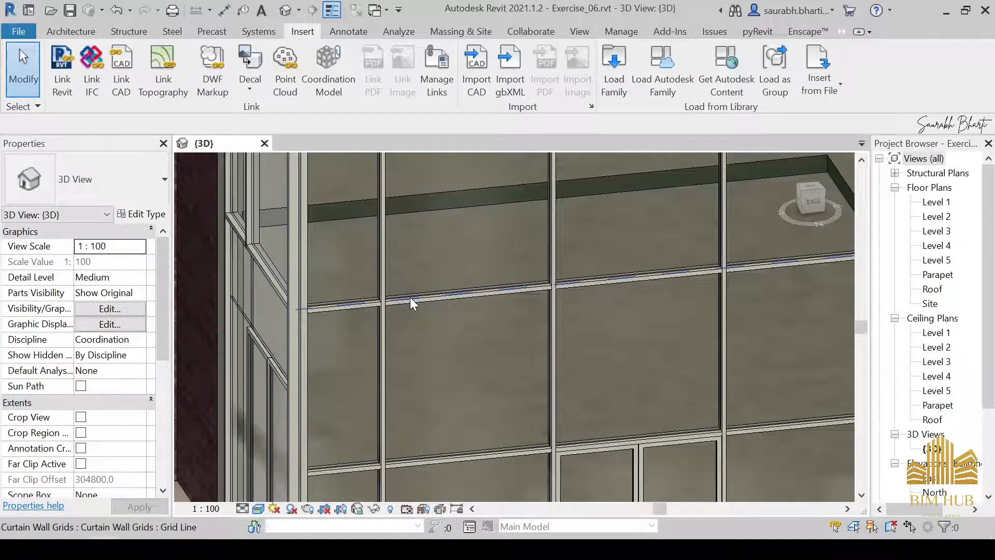
click(409, 297)
click(144, 186)
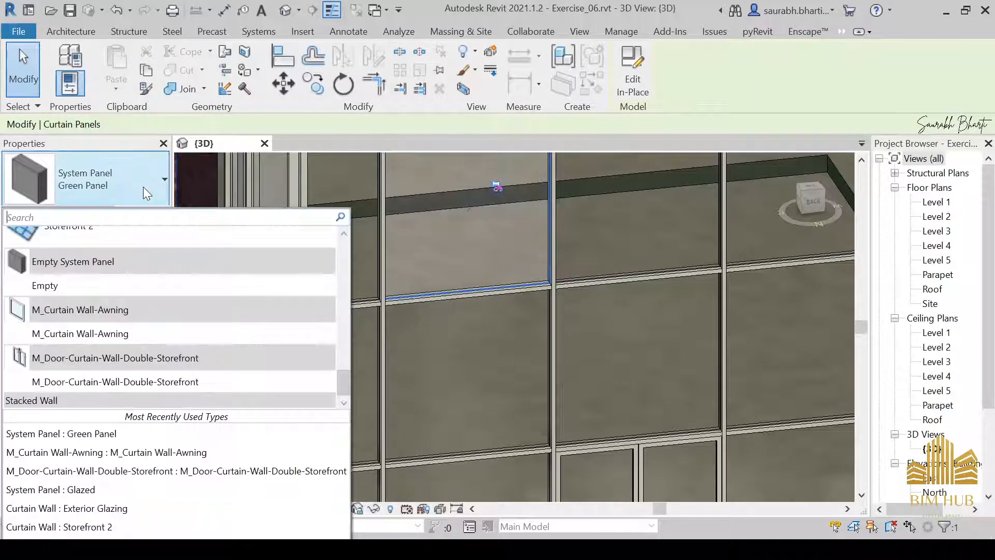
key(Escape)
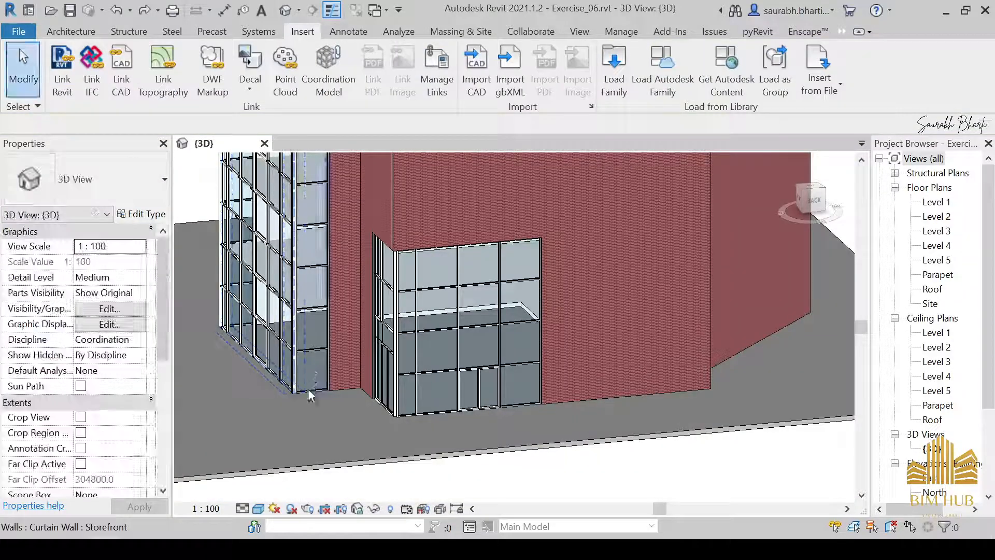
Switch the shaded 3D view to the Realistic visual style and bring the entrance curtain wall into view.
scroll(308, 394, up, 3)
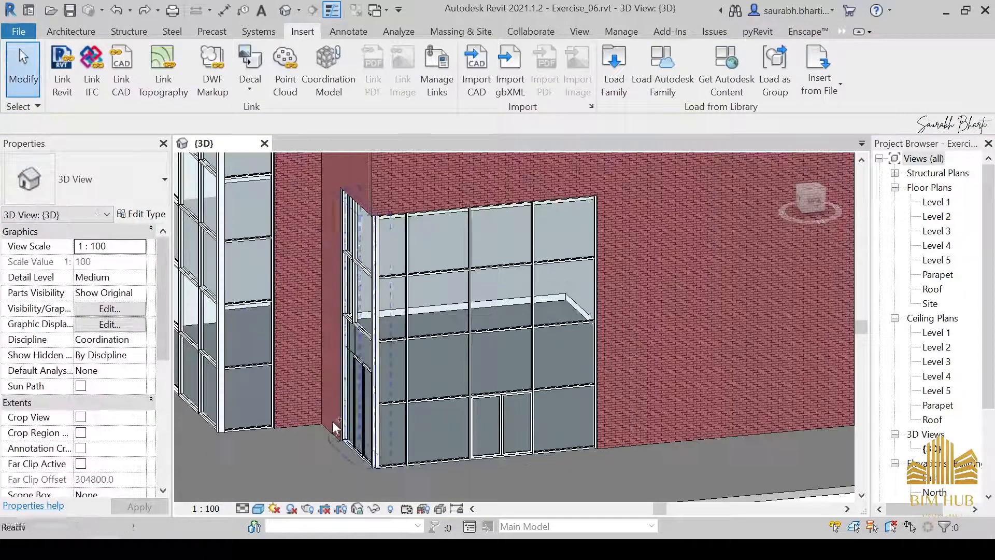
click(292, 509)
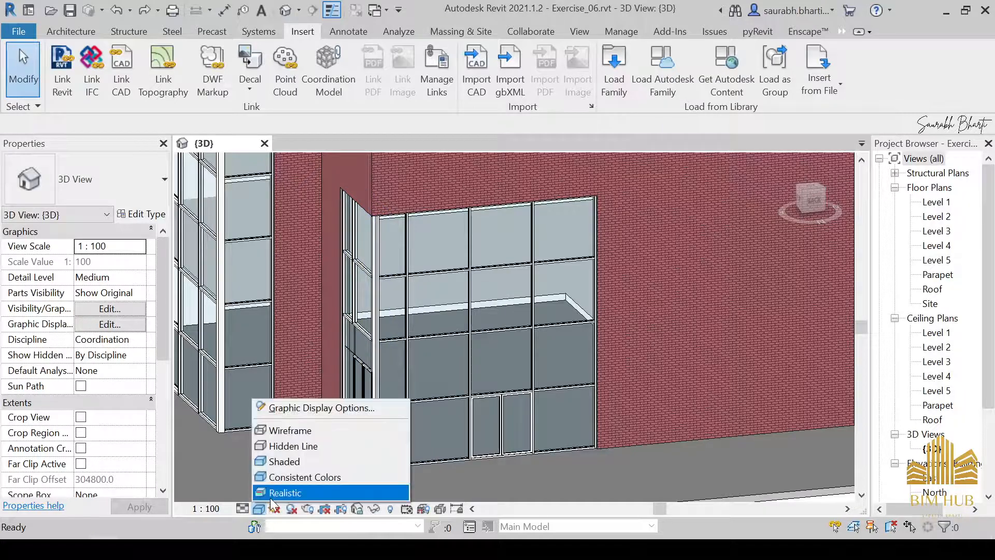
click(322, 498)
shift+middle_drag(353, 393, 427, 316)
scroll(407, 347, up, 3)
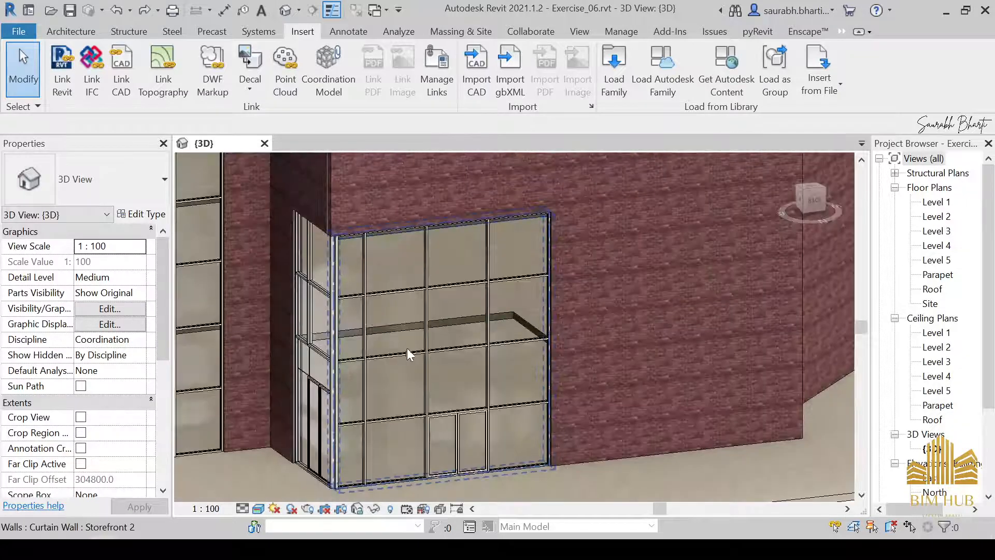
Duplicate the Glazed type of the second-column panel in the entrance curtain wall's second row as "Green panel".
key(Tab)
key(Tab)
click(405, 351)
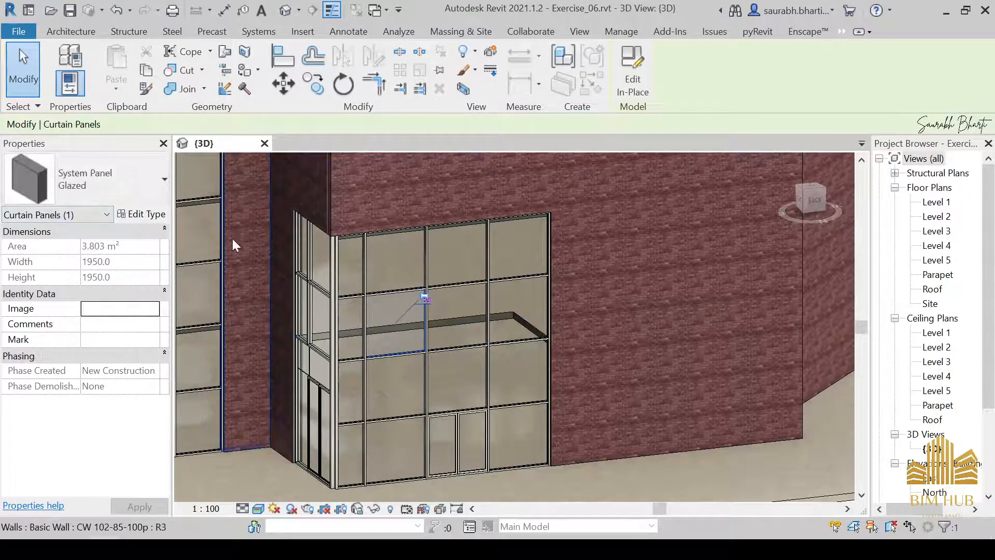
click(140, 212)
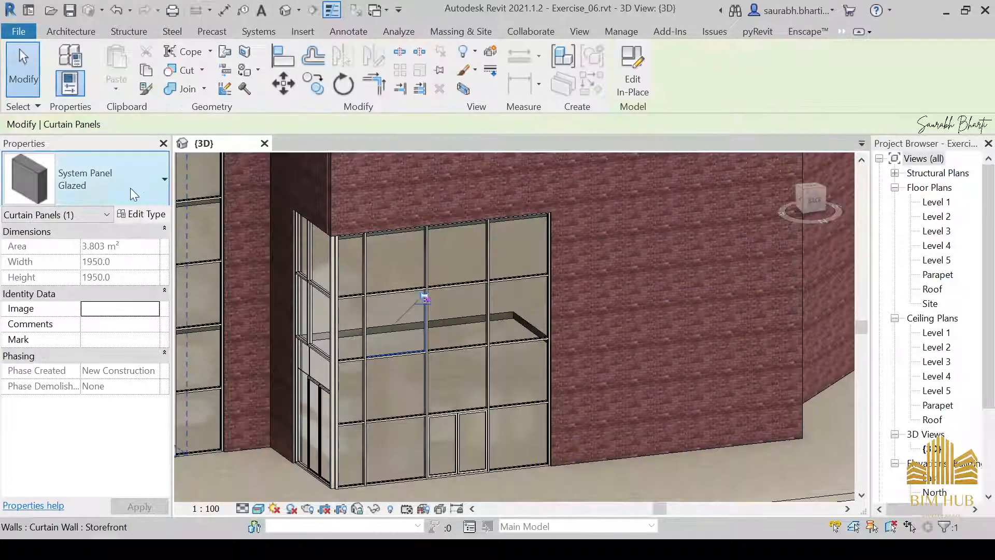
click(136, 213)
click(844, 91)
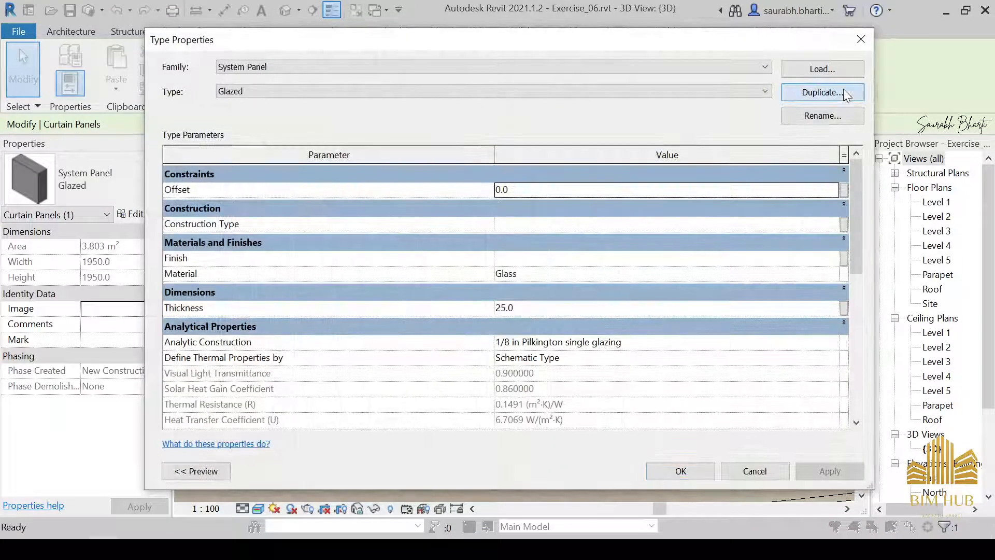
text(Grren panel)
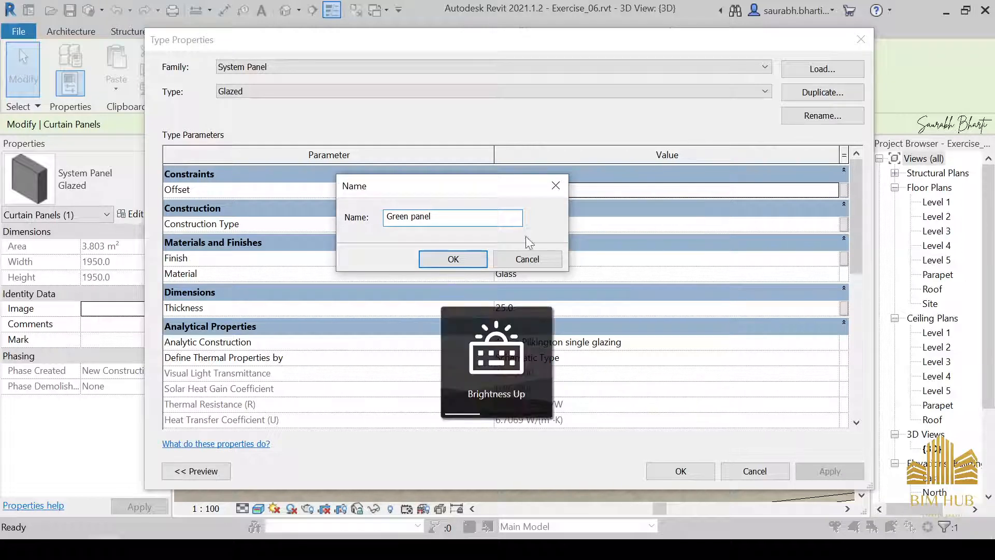
click(477, 262)
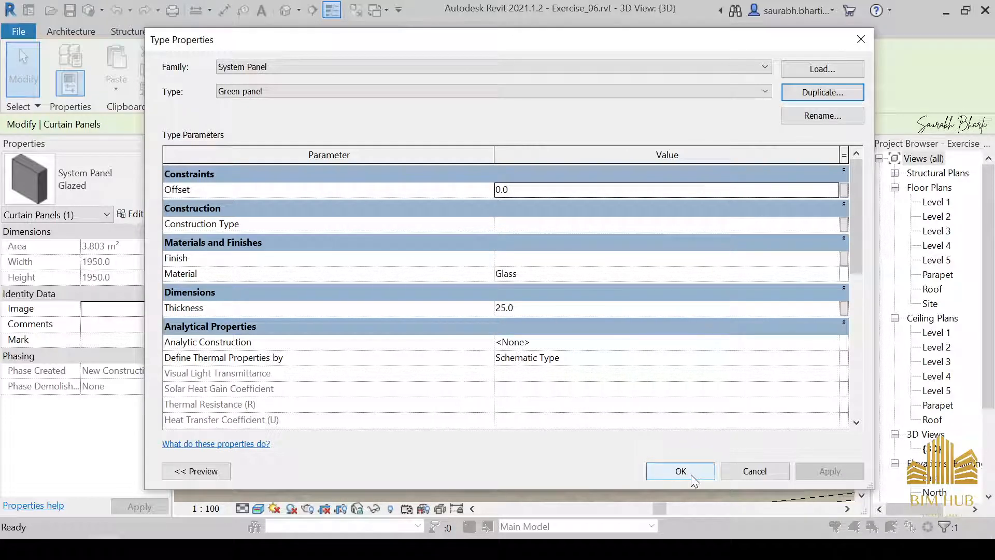
click(668, 466)
Duplicate the Glass material for the Green panel type and name the copy "Glass Green".
click(152, 215)
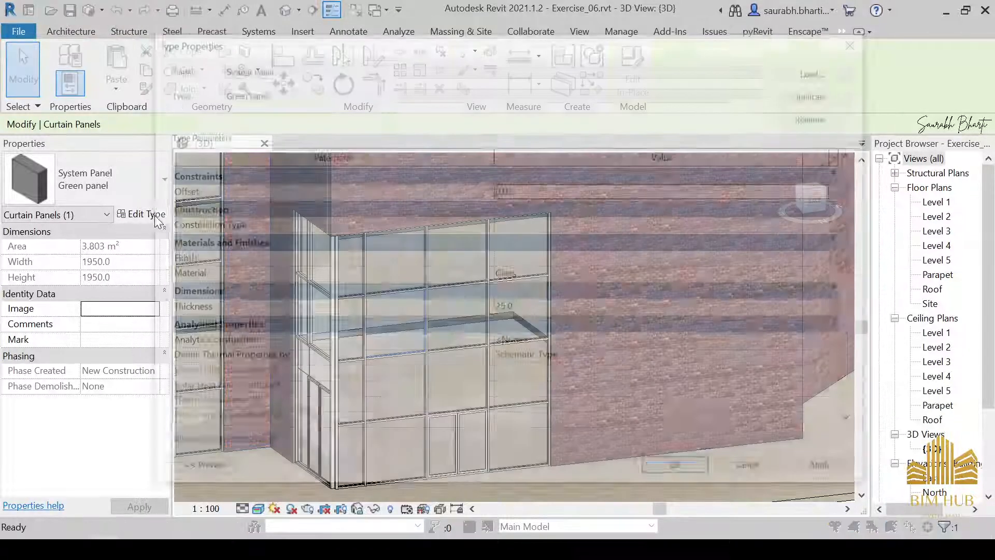
click(804, 273)
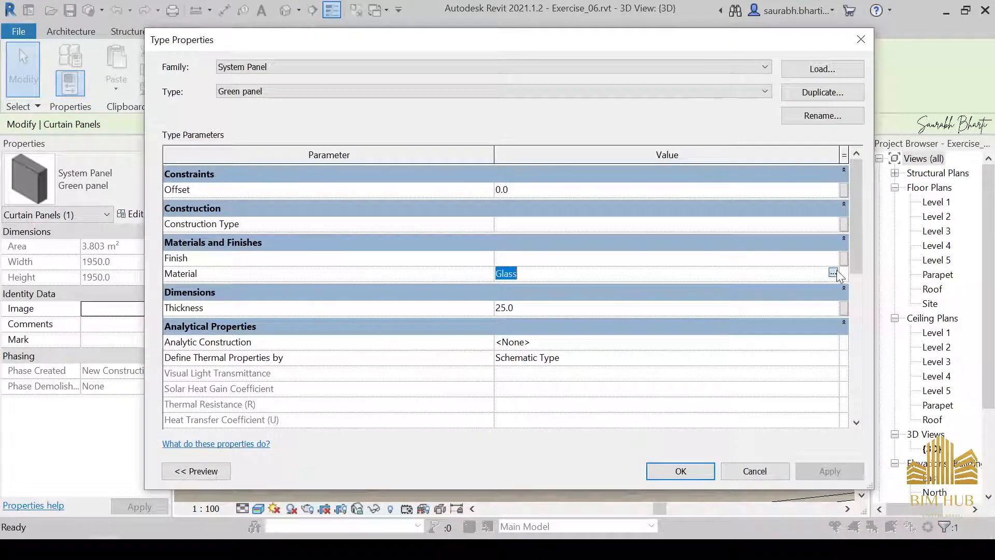
click(843, 273)
right_click(391, 258)
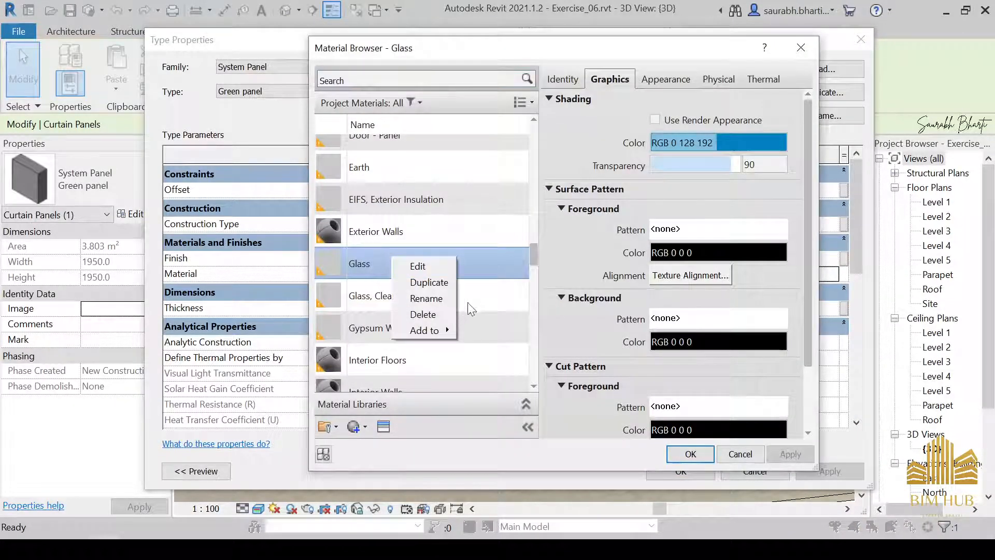
click(429, 294)
key(Escape)
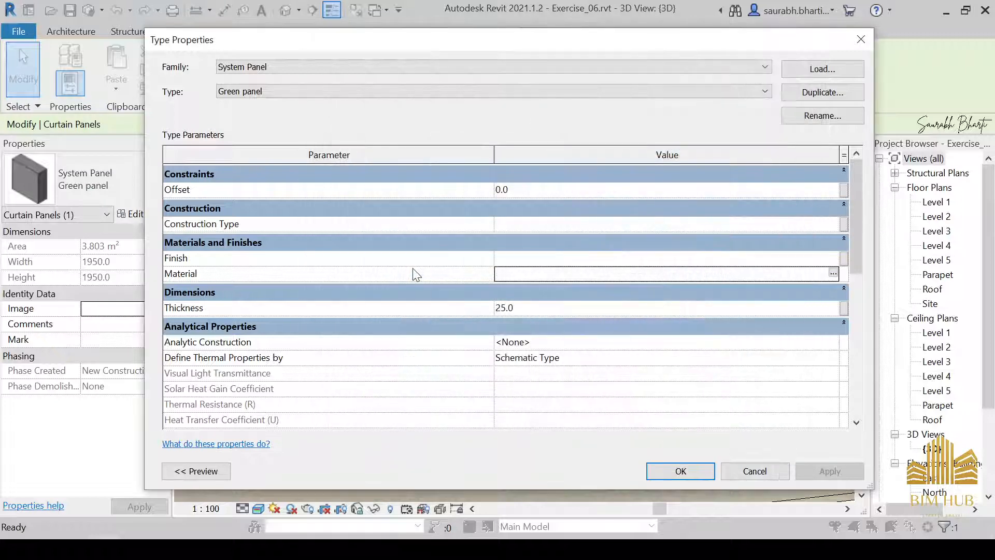
click(833, 274)
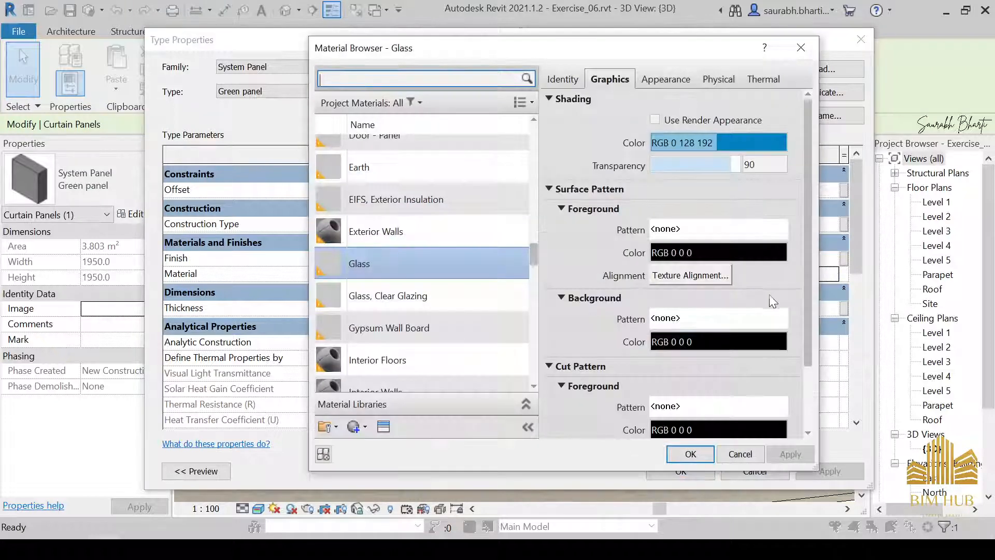
right_click(414, 269)
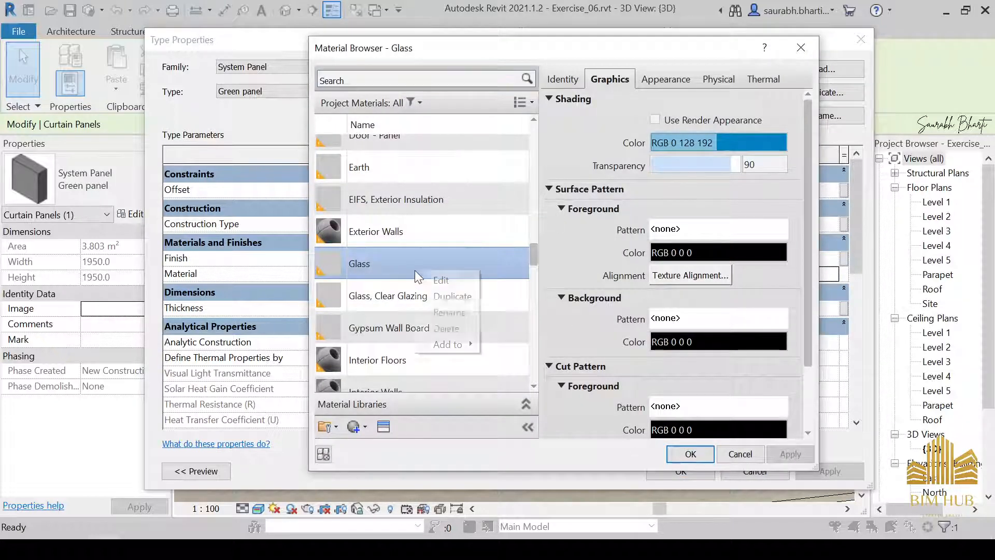
click(449, 298)
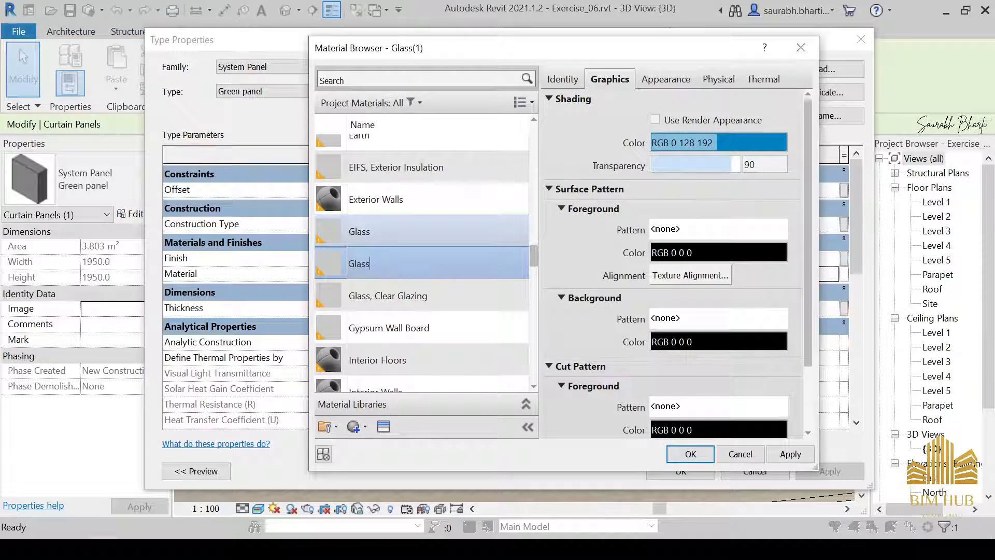
text(Glass Green)
key(Return)
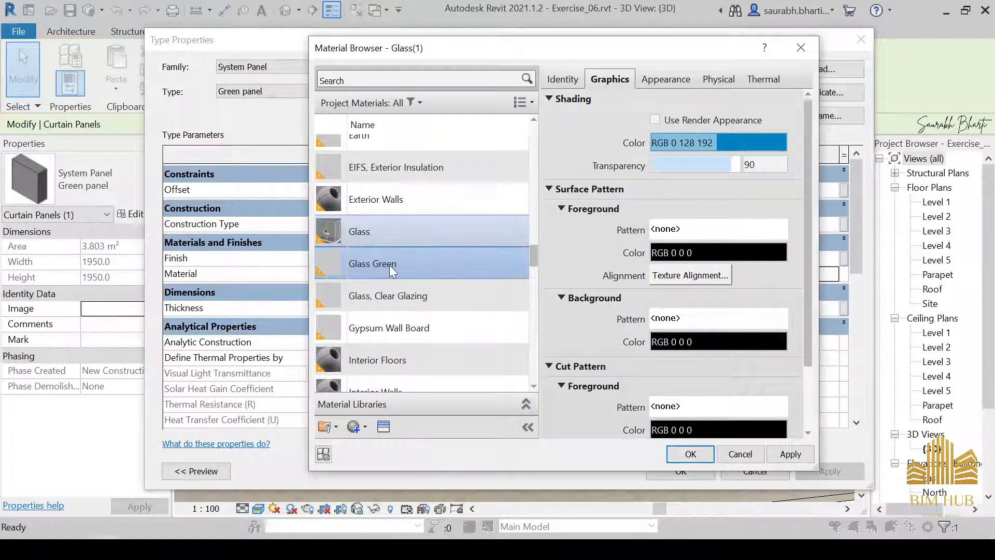
Duplicate the Glass Green material's appearance asset, set its glazing color to Green, and assign the material to the Green panel type.
click(667, 75)
right_click(667, 72)
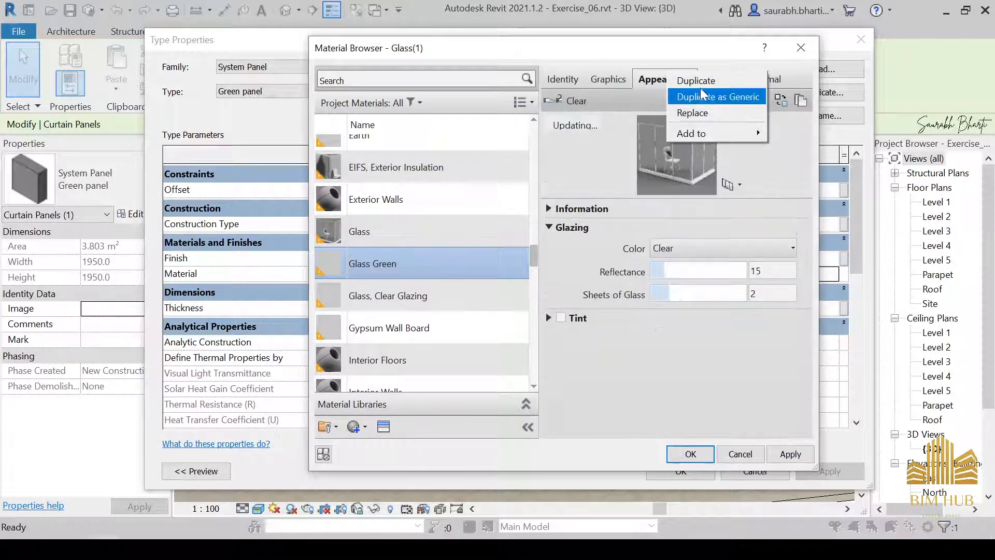
click(694, 79)
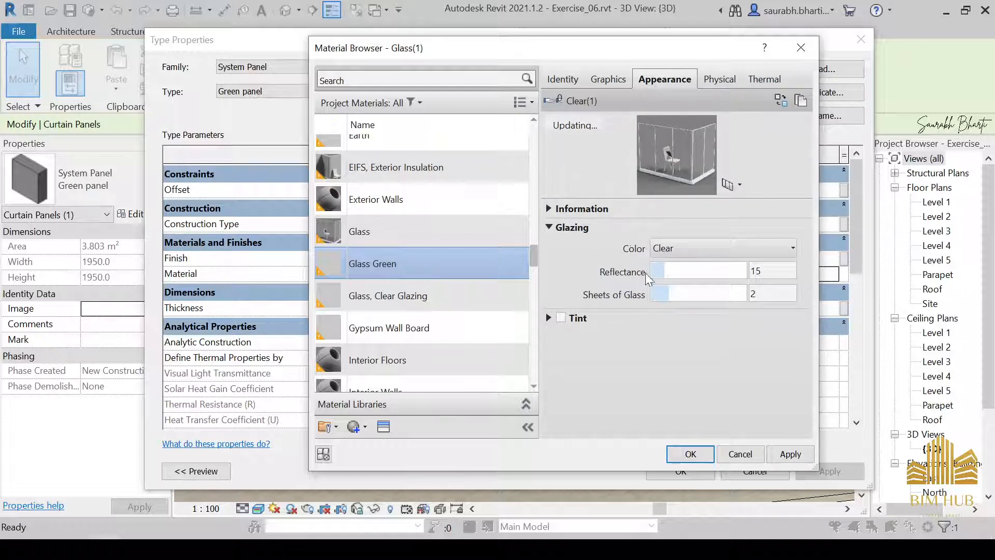
click(694, 249)
click(711, 286)
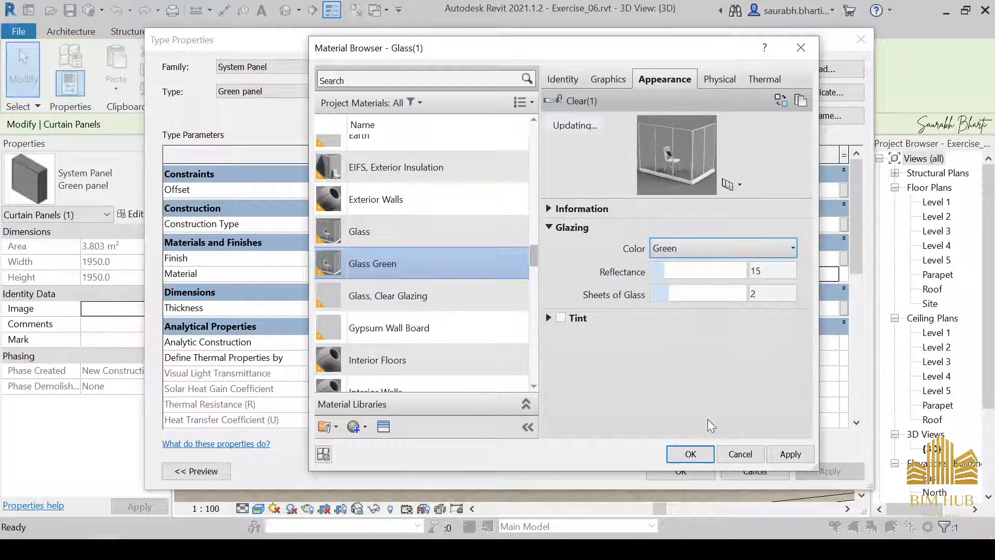
click(785, 460)
click(691, 454)
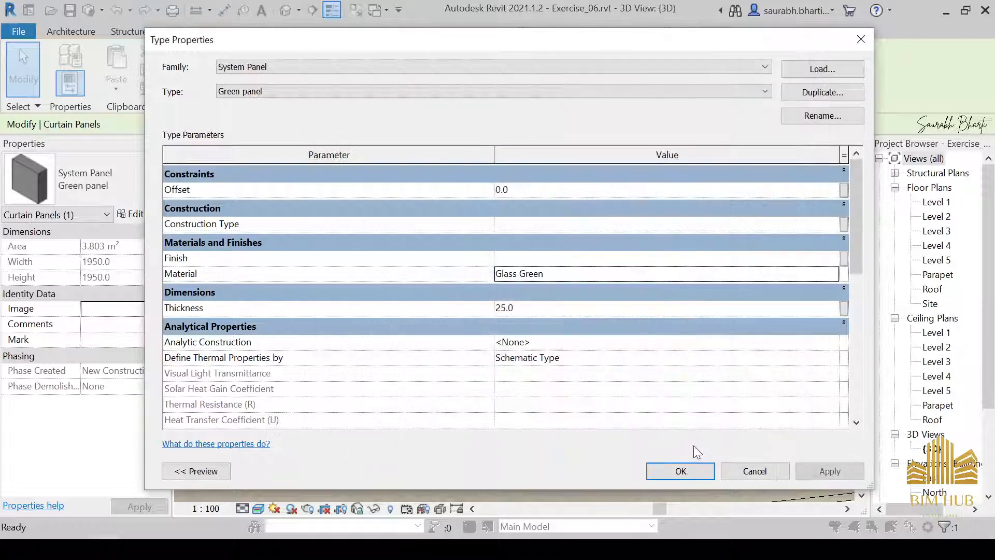
Enable Use Render Appearance for the shading of the Green panel type's Glass Green material.
click(835, 272)
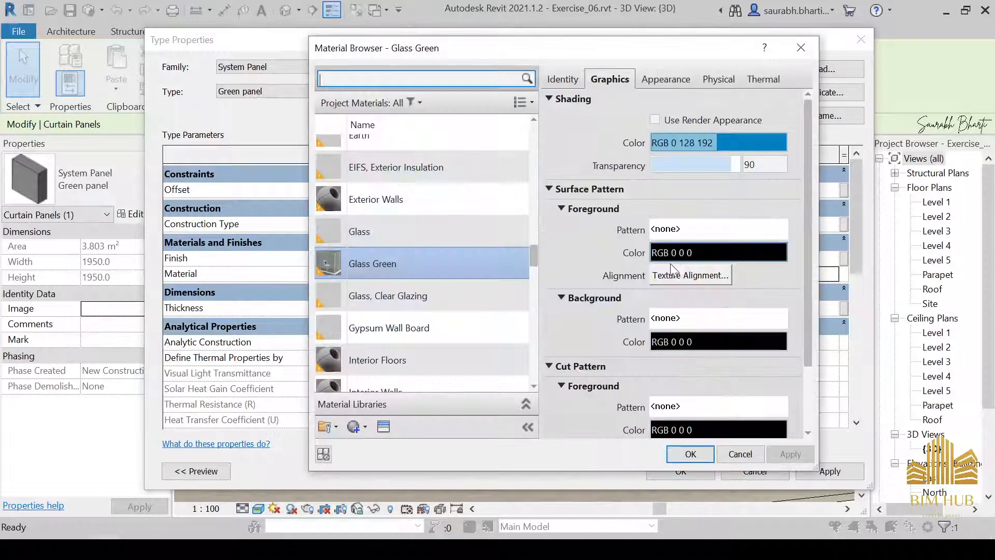
click(372, 232)
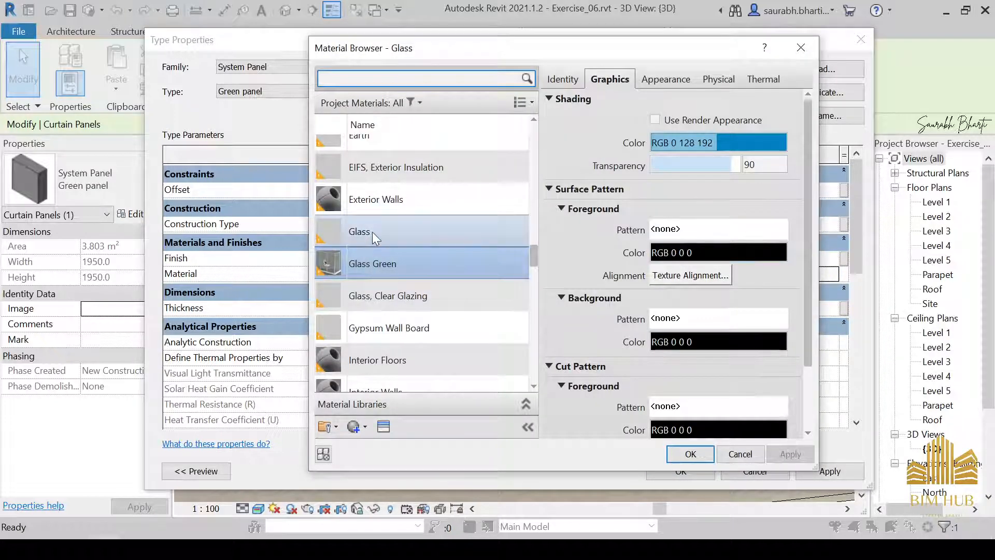
click(378, 267)
click(655, 120)
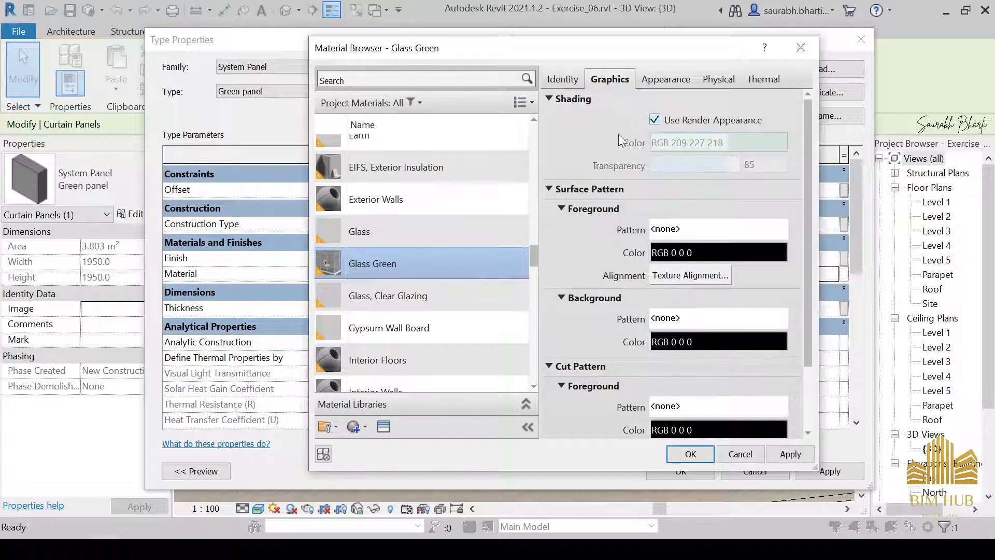
click(440, 231)
click(459, 261)
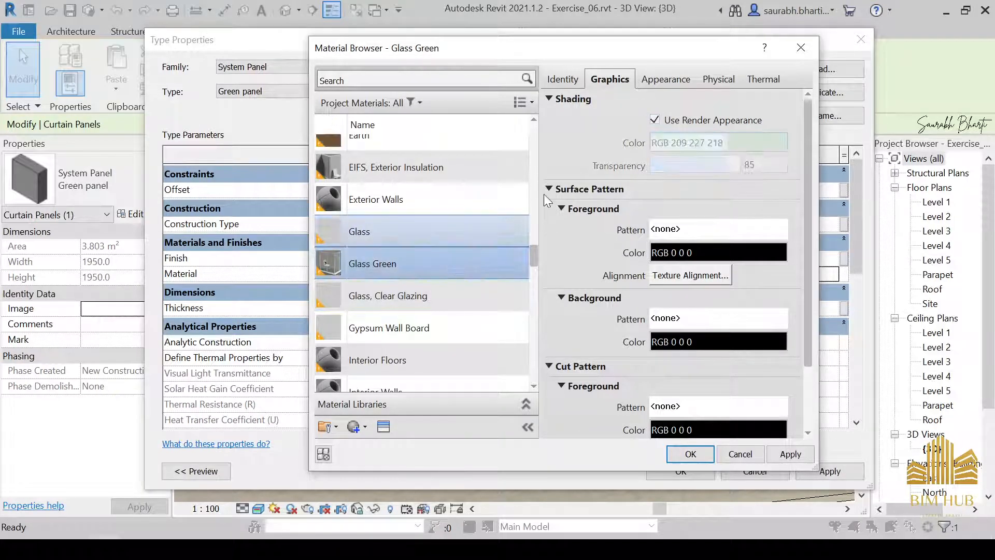
click(742, 454)
click(681, 469)
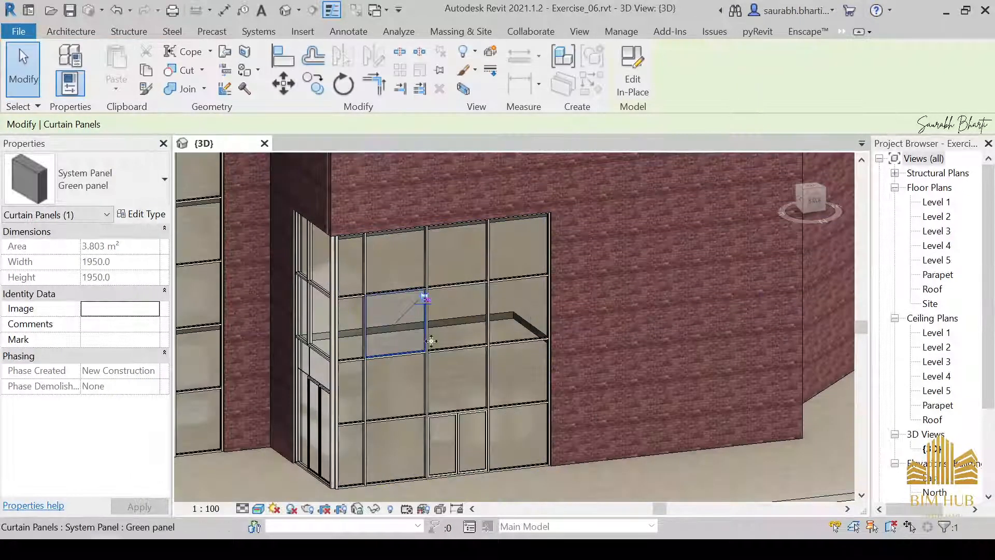
Examine the green panel in the entrance curtain wall from several angles and distances.
click(626, 356)
shift+middle_drag(448, 402, 529, 437)
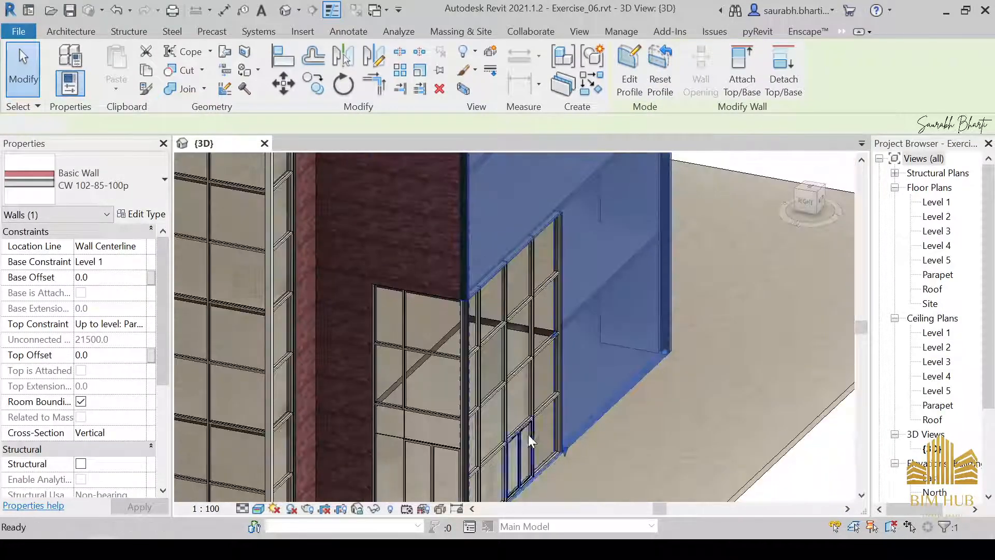
key(Escape)
scroll(496, 383, up, 3)
shift+middle_drag(509, 352, 378, 342)
scroll(378, 342, down, 2)
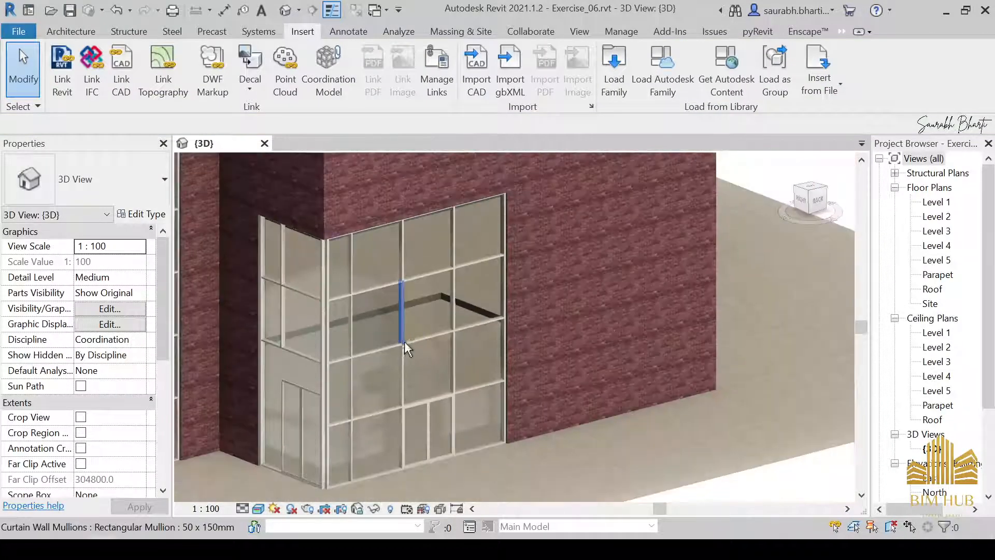
scroll(404, 341, up, 4)
shift+middle_drag(338, 300, 477, 280)
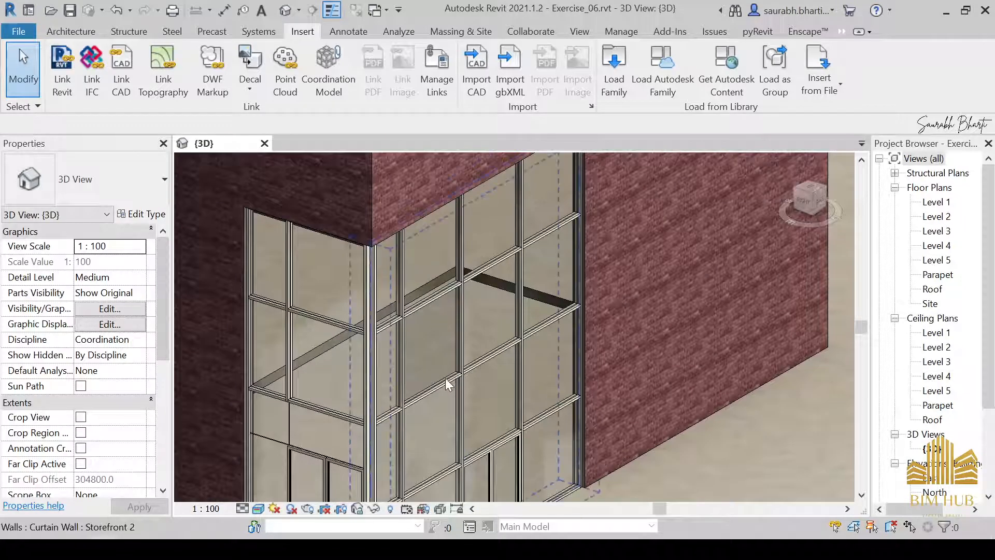
Set the glazing reflectance of the Green panel type's Glass Green material to 0 in its appearance settings.
key(Tab)
key(Tab)
click(447, 383)
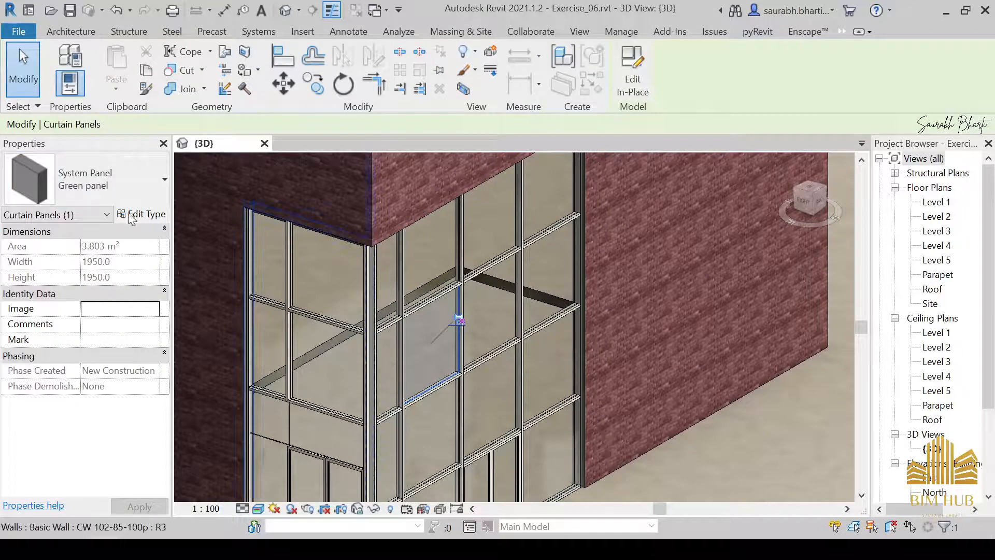
click(144, 216)
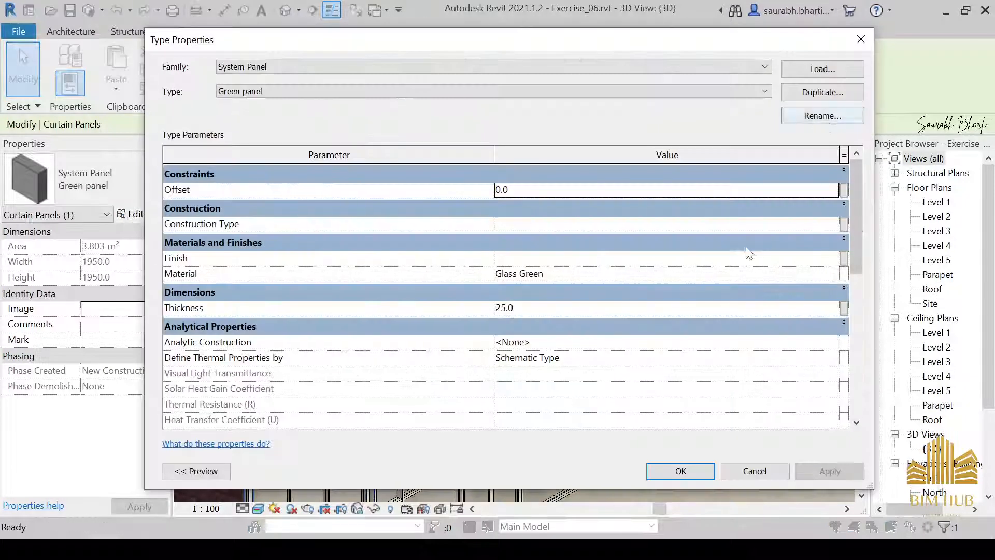
click(726, 274)
click(833, 274)
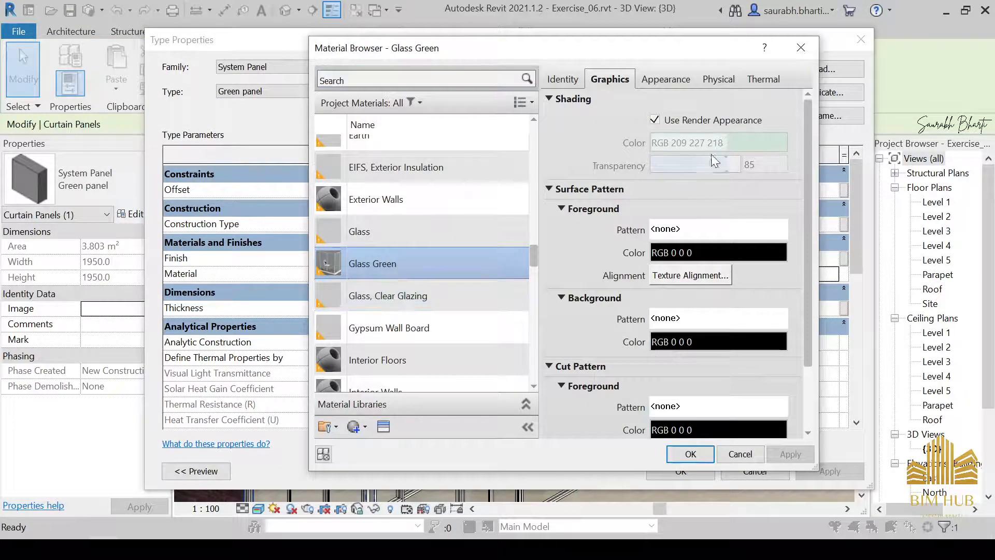
click(668, 80)
click(714, 254)
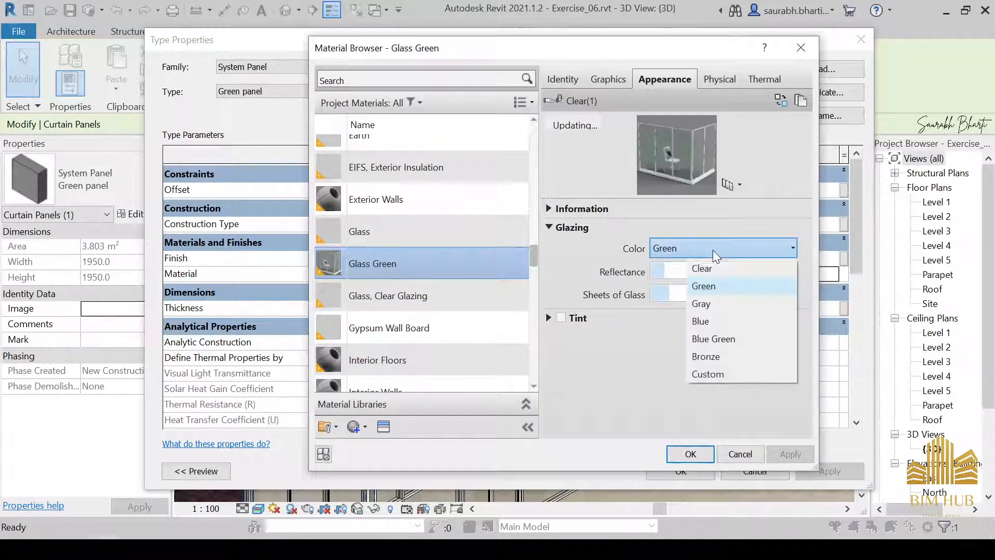
click(717, 254)
drag(714, 272, 654, 276)
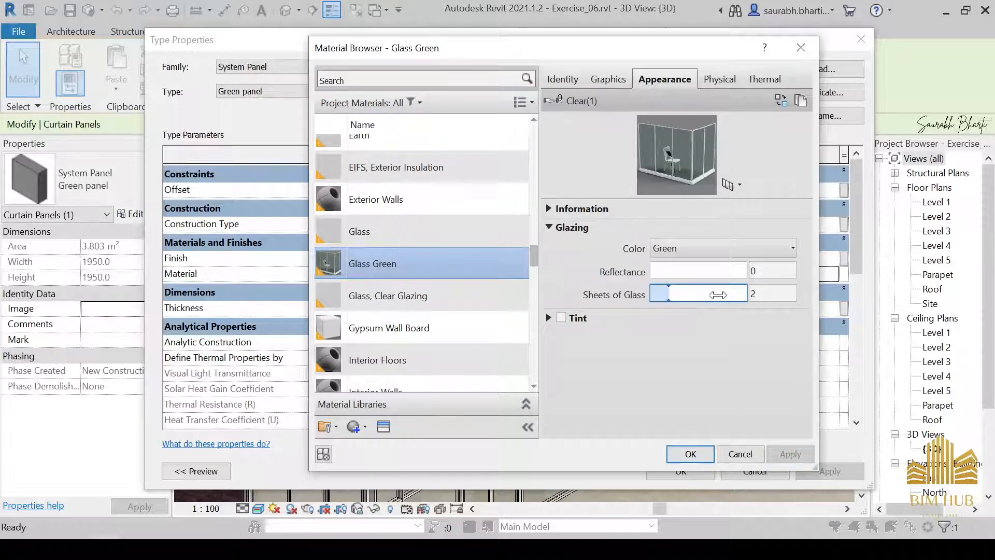
click(702, 457)
click(660, 471)
Change the last-column panel beside the brick wall, in the same row as the green panel, to the Green panel type.
click(660, 419)
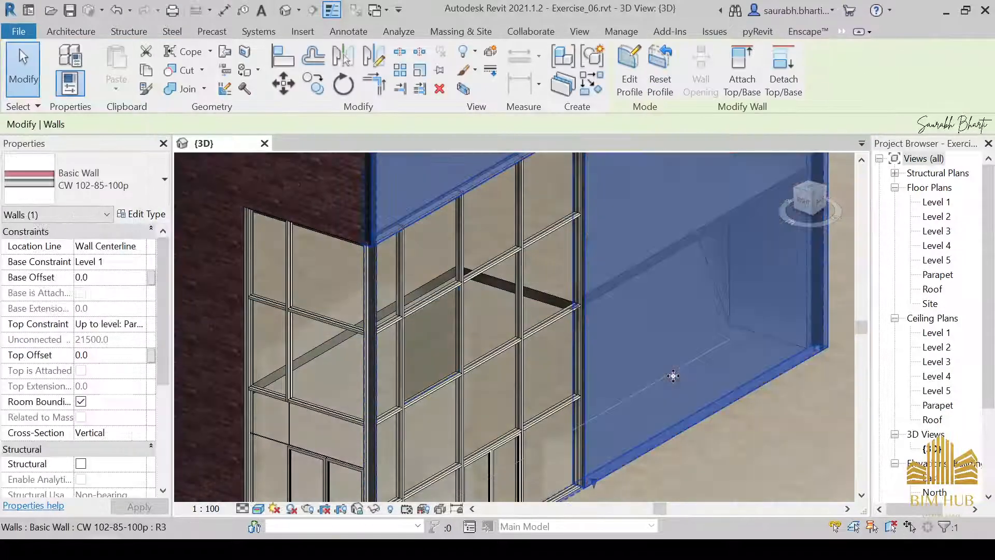
shift+middle_drag(660, 420, 666, 420)
key(Escape)
shift+middle_drag(520, 371, 590, 314)
scroll(587, 348, up, 3)
scroll(632, 356, up, 3)
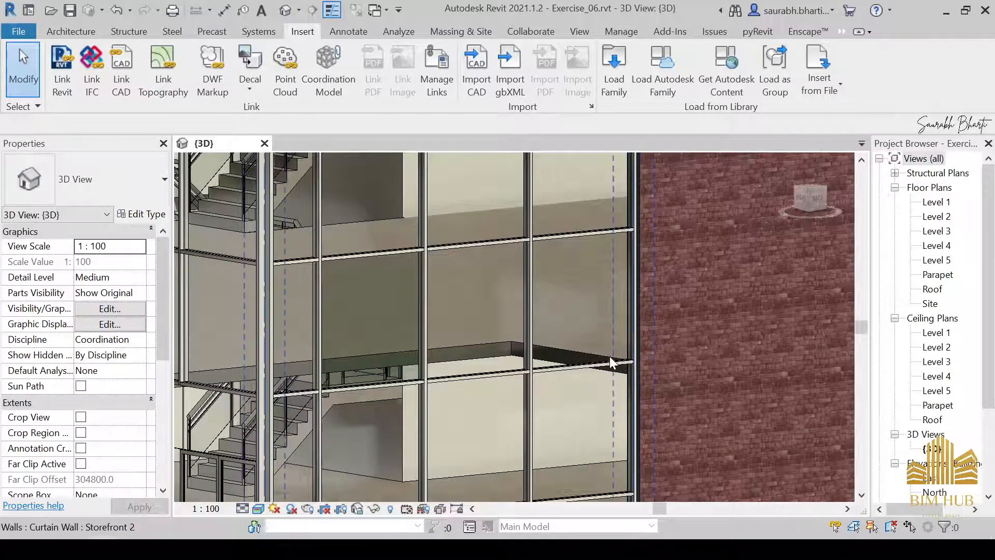
key(Tab)
click(608, 361)
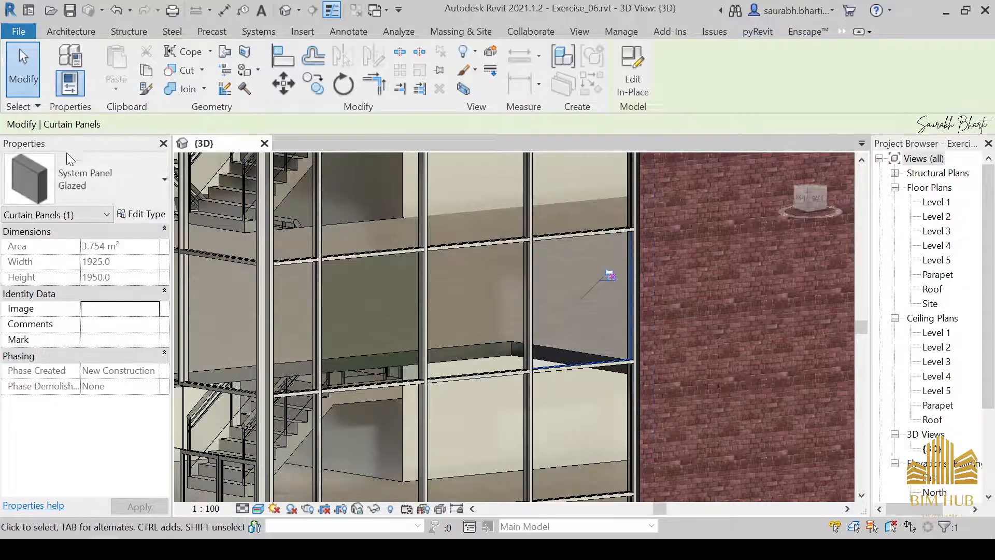
click(86, 171)
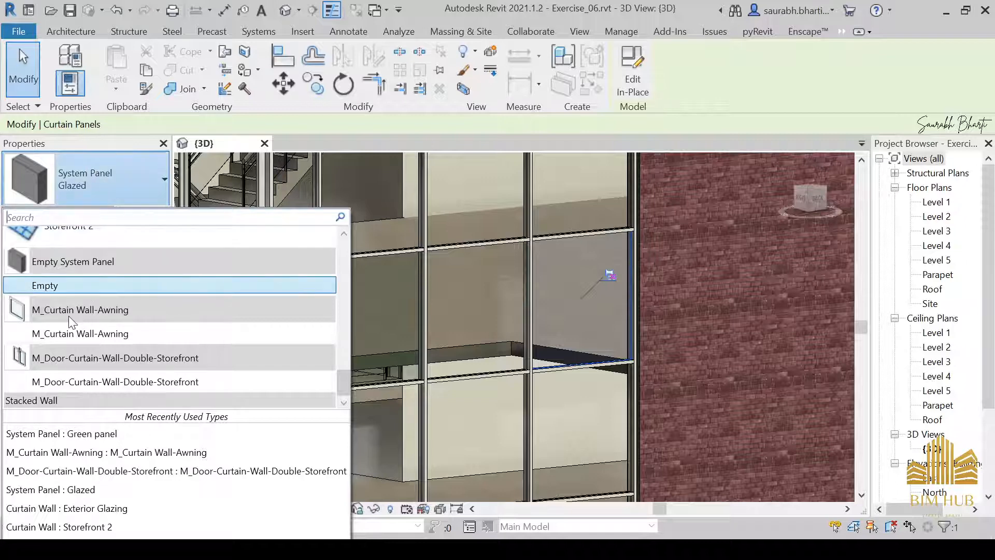
click(92, 436)
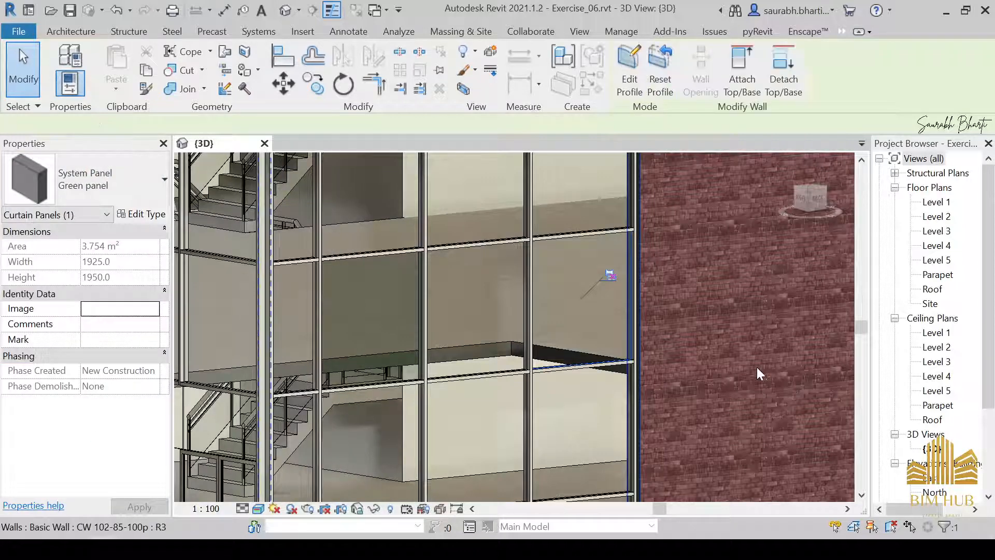
Inspect both green panels on the entrance curtain wall against the surrounding glazing and the whole facade.
click(758, 373)
shift+middle_drag(722, 345, 655, 365)
key(Escape)
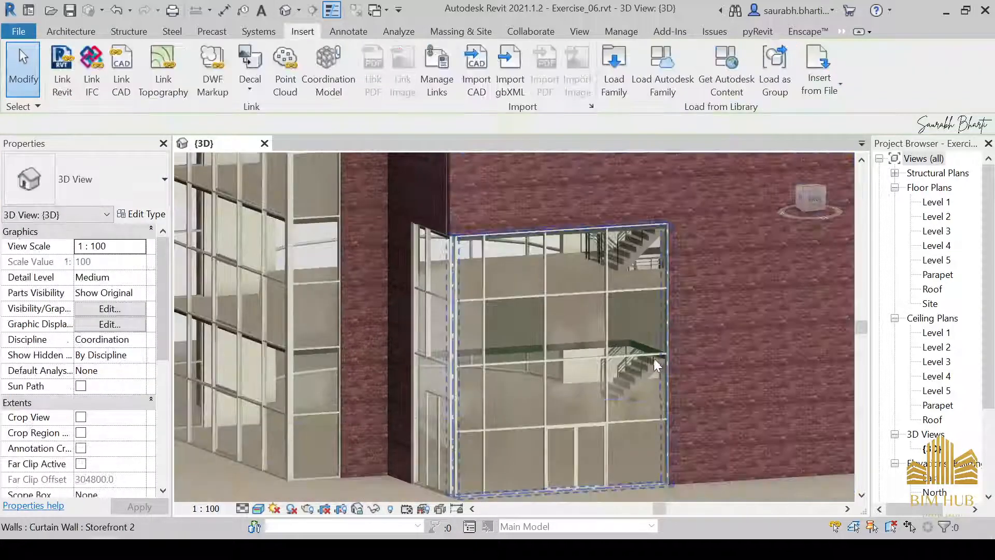
scroll(655, 365, down, 2)
shift+middle_drag(499, 382, 637, 382)
scroll(638, 381, down, 3)
shift+middle_drag(487, 362, 371, 374)
scroll(642, 406, up, 5)
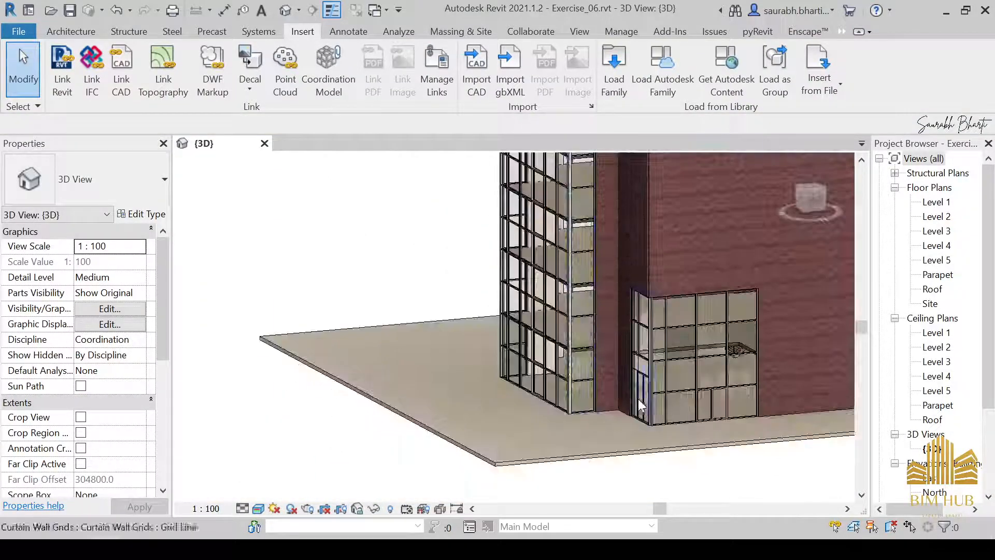
middle_drag(659, 403, 421, 386)
scroll(413, 402, up, 3)
scroll(426, 369, down, 3)
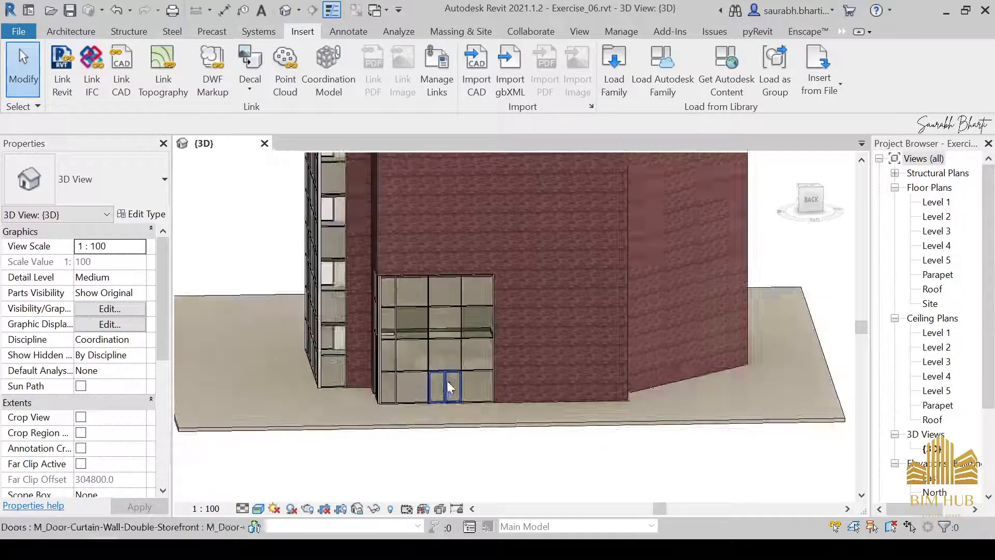
scroll(449, 381, up, 3)
shift+middle_drag(442, 312, 450, 344)
scroll(435, 349, up, 3)
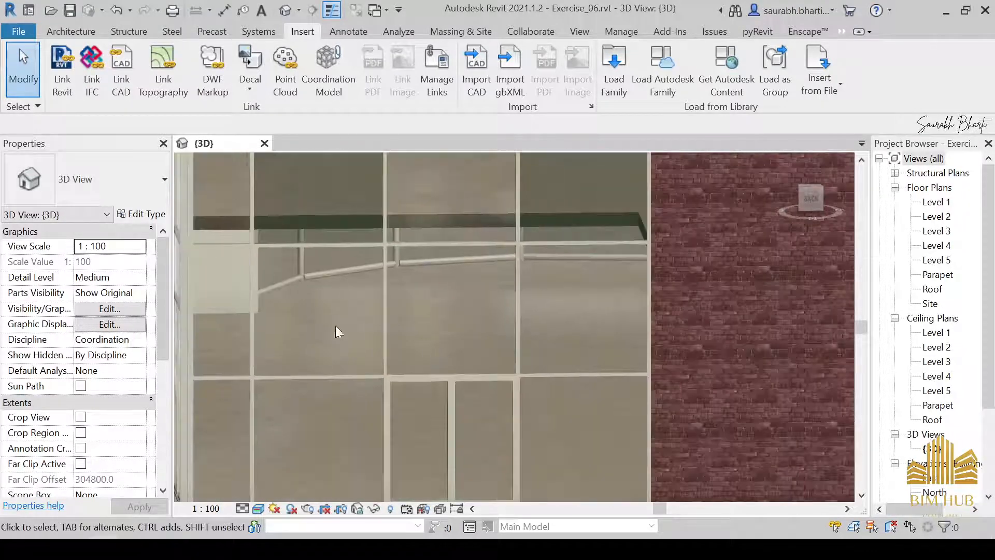
Delete the horizontal mullion above the second-column ground-level panel beside the double door and remove the curtain grid segment there.
middle_drag(335, 327, 440, 317)
scroll(443, 323, down, 3)
scroll(422, 342, up, 2)
click(422, 345)
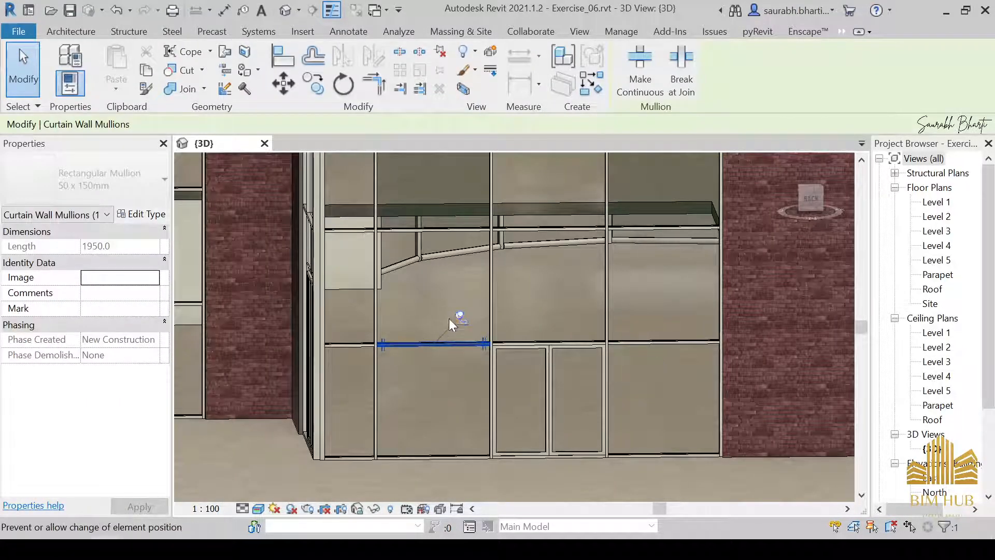
key(Delete)
click(439, 345)
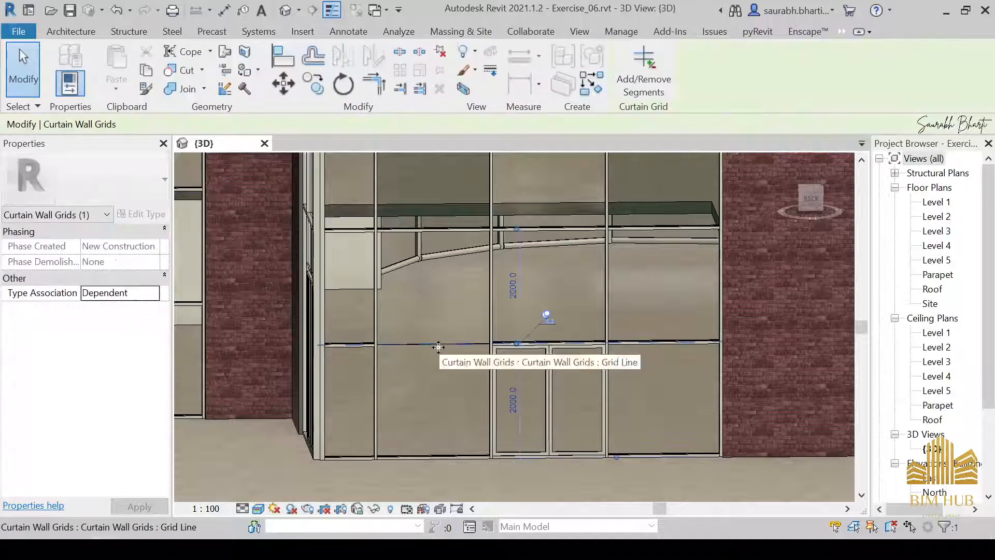
click(619, 92)
click(431, 344)
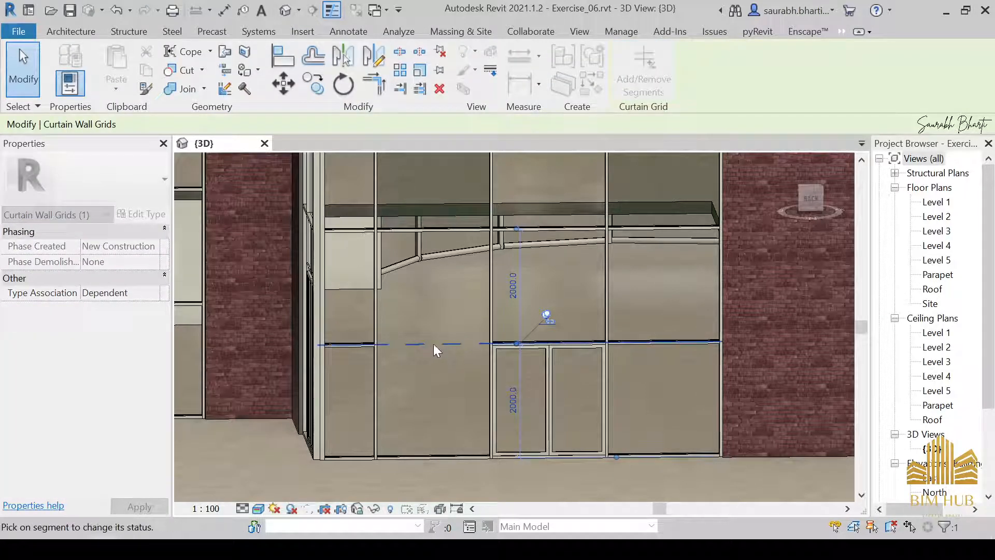
key(Escape)
key(Escape)
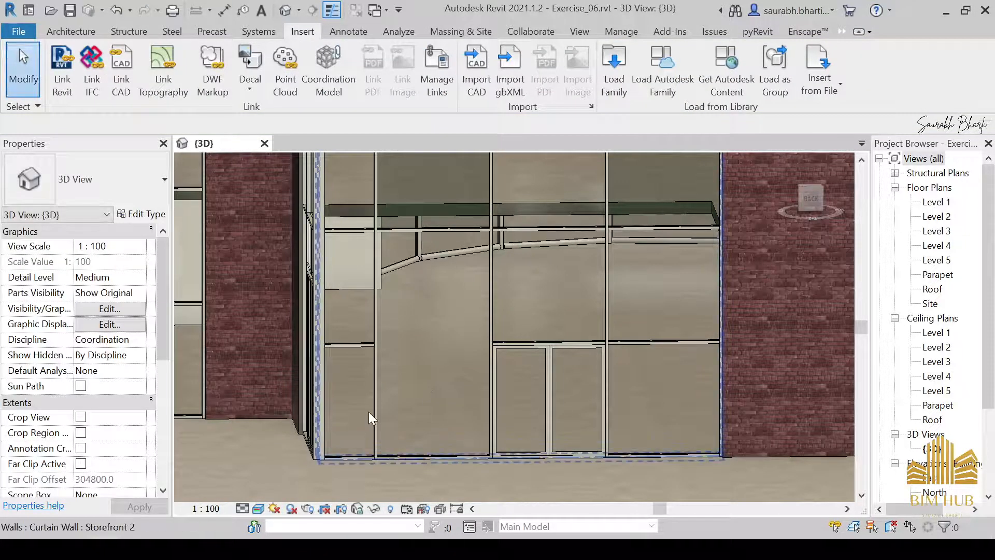
Change the merged tall glazed panel beside the existing door to the M_Door-Curtain-Wall-Double-Storefront type.
key(Tab)
key(Tab)
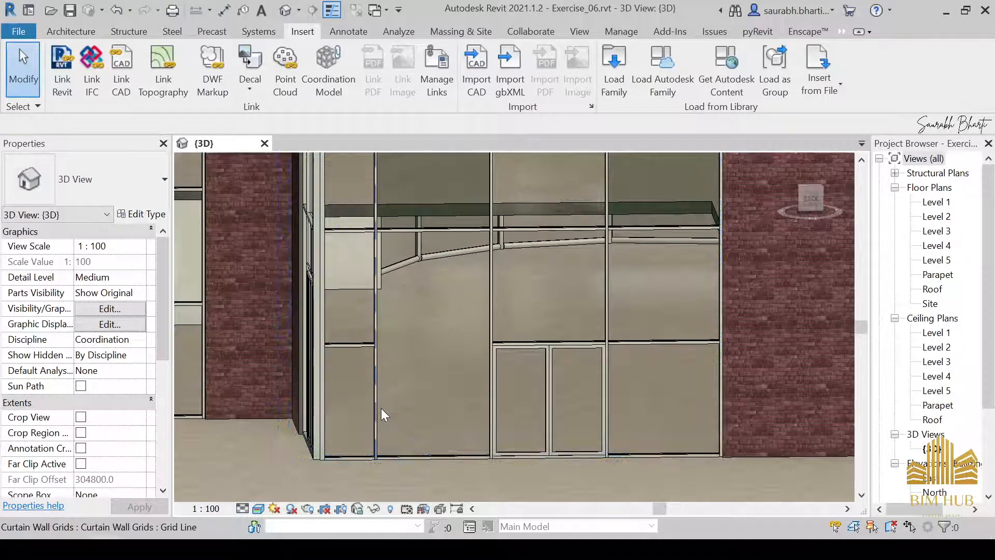
key(Tab)
click(381, 409)
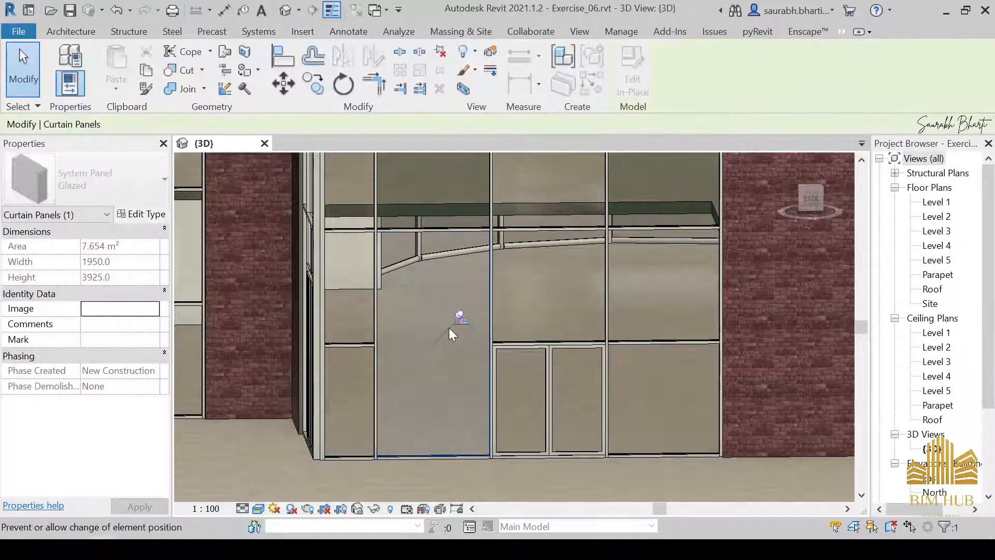
click(88, 180)
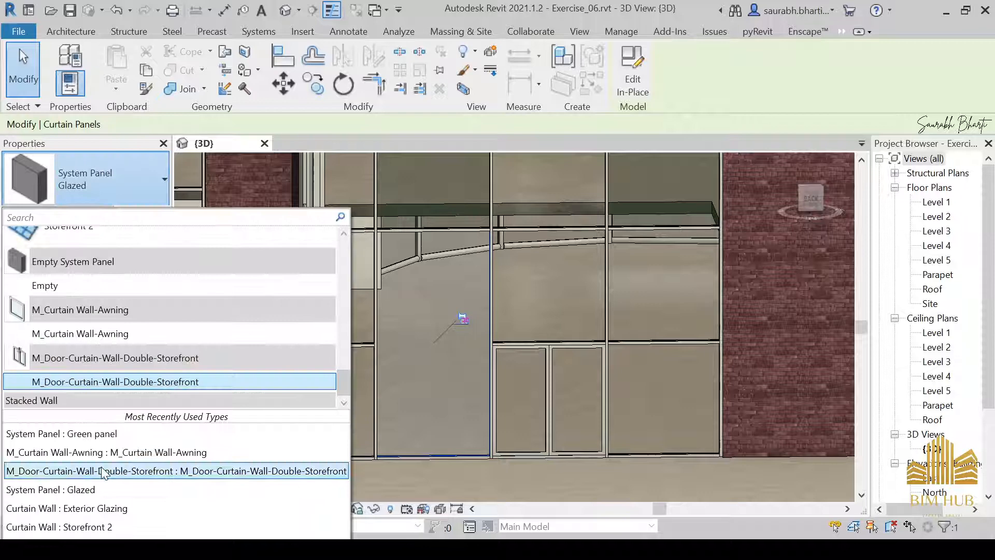
click(90, 384)
click(515, 483)
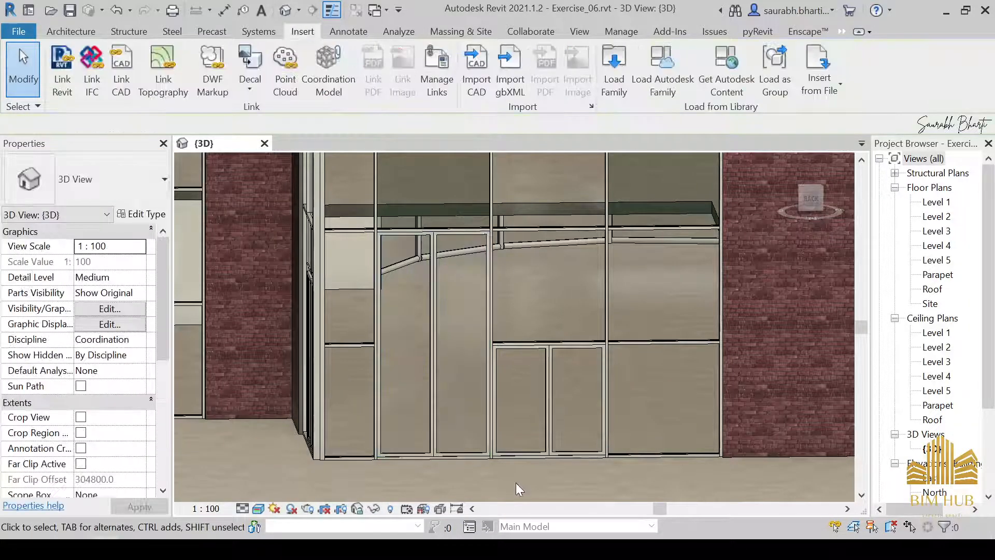
Review the finished entrance storefront and the building's other curtain walls from all sides in the 3D view.
shift+middle_drag(515, 484, 459, 265)
scroll(443, 303, down, 3)
shift+middle_drag(433, 312, 592, 322)
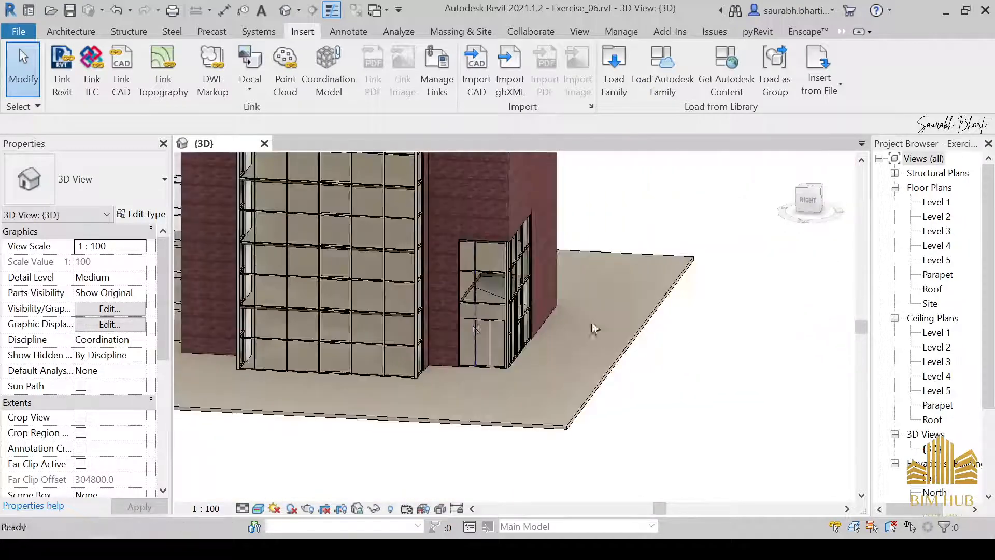
scroll(472, 324, down, 3)
shift+middle_drag(472, 324, 364, 360)
scroll(441, 348, up, 3)
scroll(440, 348, down, 3)
scroll(364, 359, up, 3)
scroll(375, 359, down, 3)
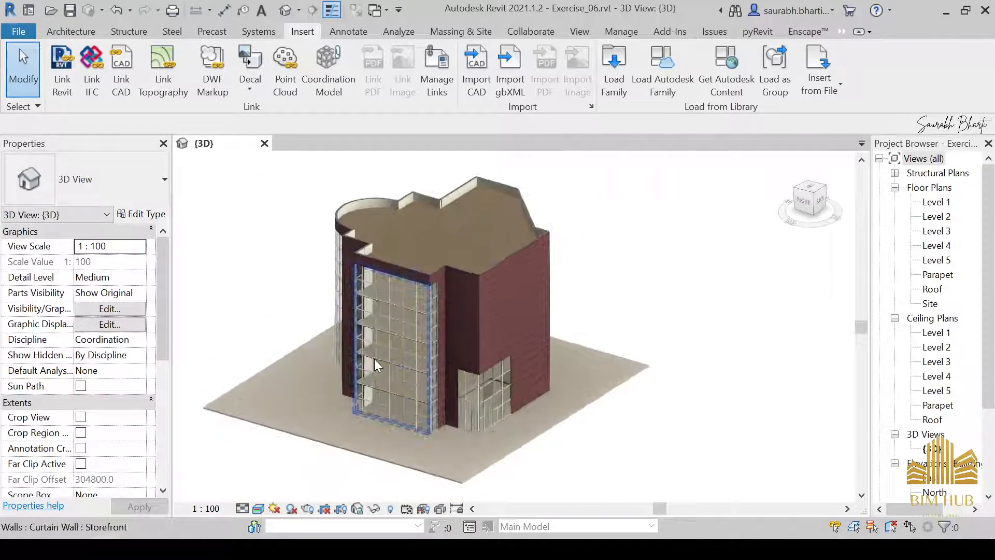
scroll(487, 400, up, 3)
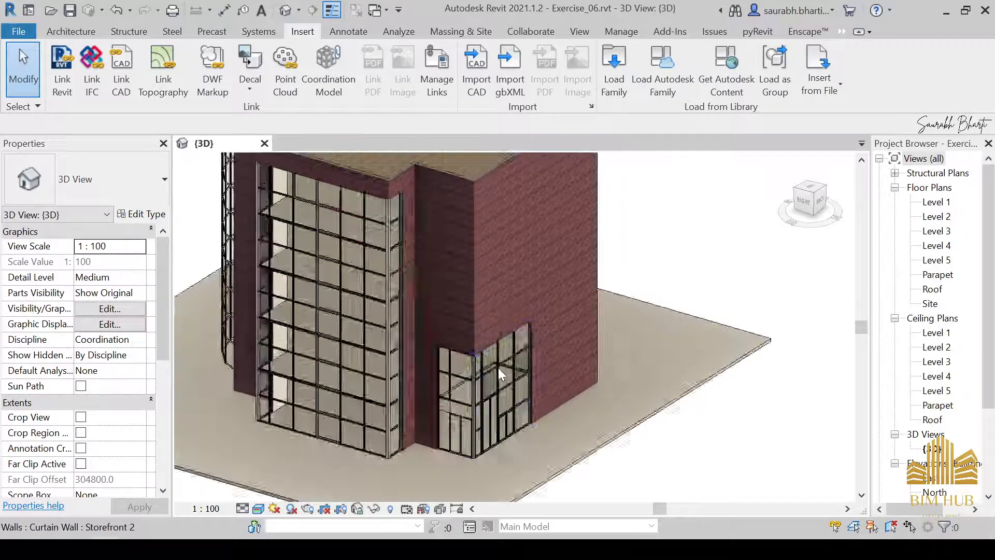
scroll(498, 393, down, 3)
shift+middle_drag(548, 419, 468, 386)
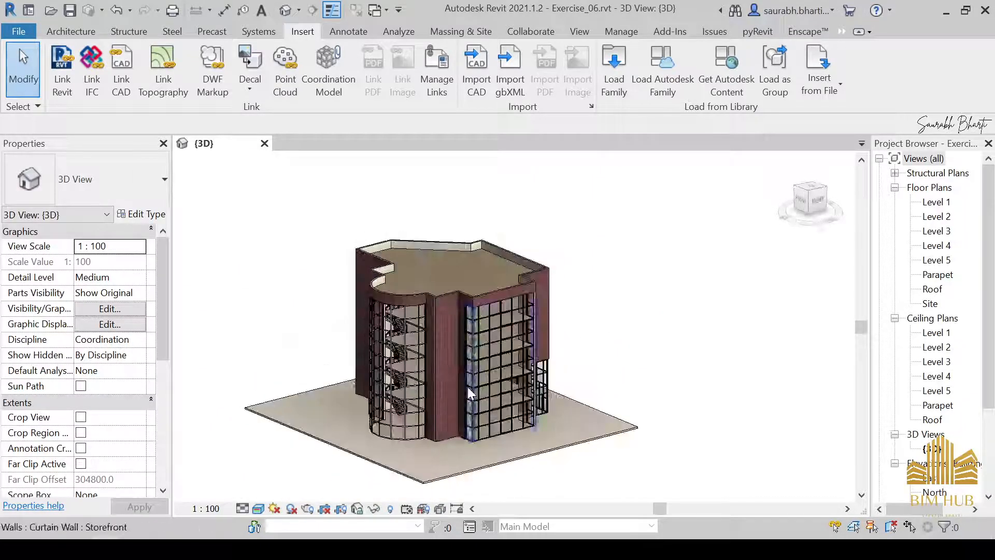